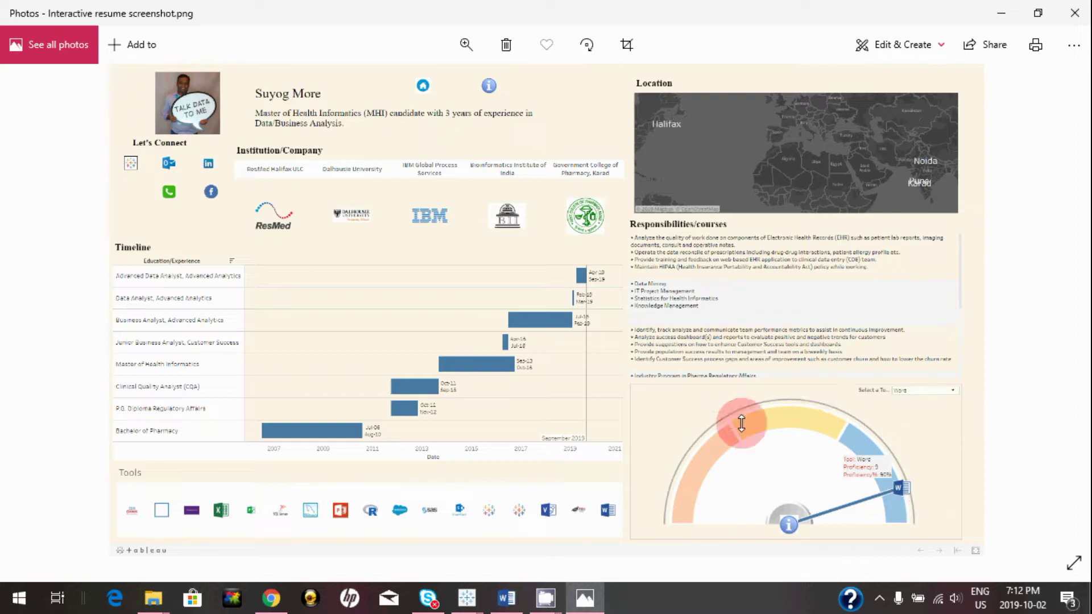
Switch to the Book1 workbook in Tableau Public and add a new worksheet after the Tools sheet.
{"action": "mouse_move", "coordinate": [469, 606]}
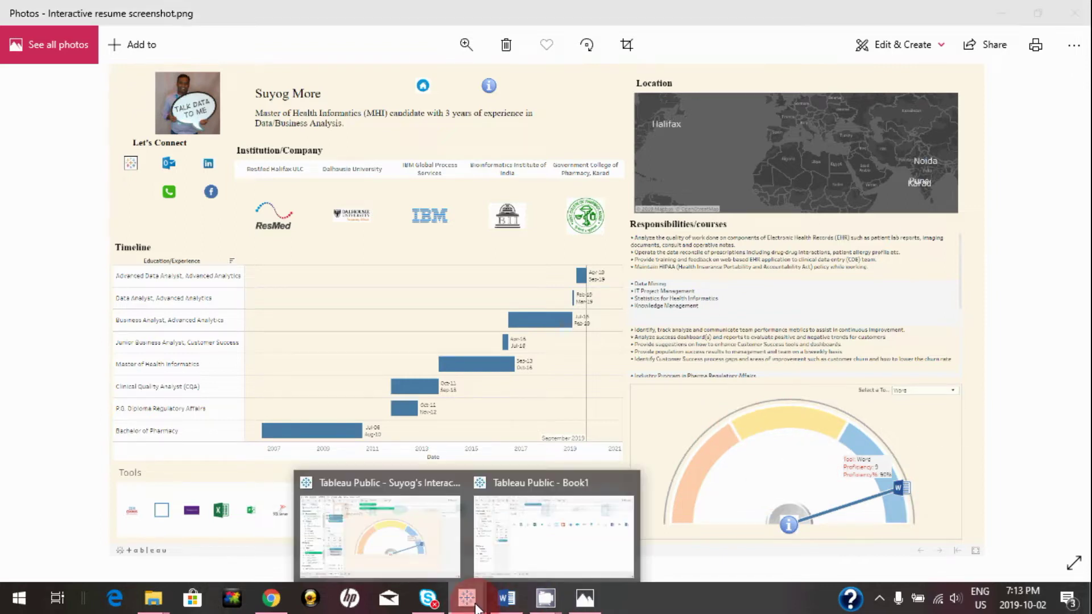
{"action": "left_click", "coordinate": [565, 547]}
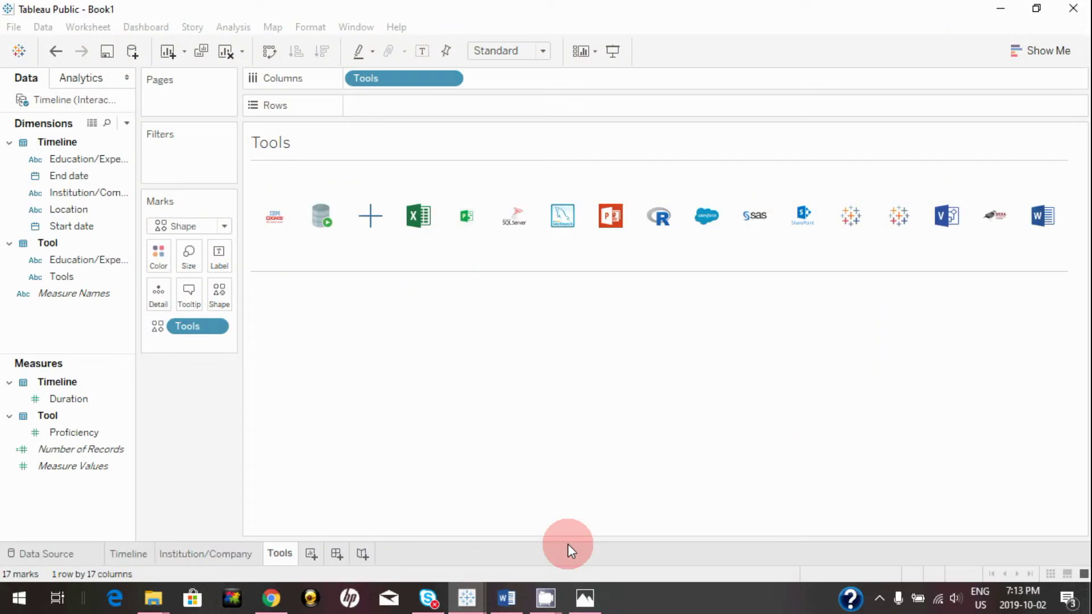
{"action": "left_click", "coordinate": [316, 556]}
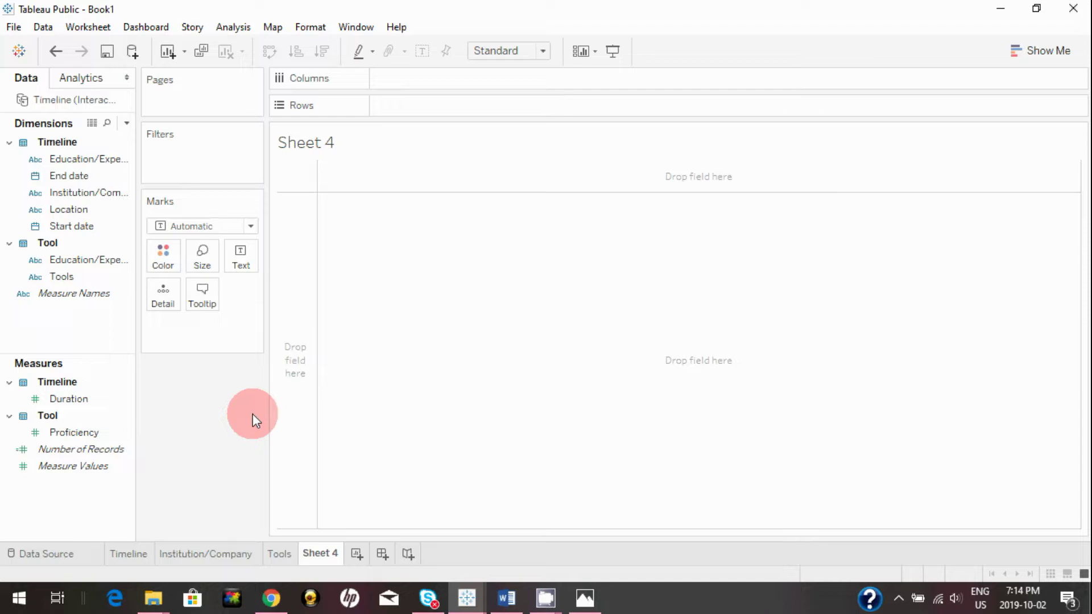
Start a calculated field named Proficiency% with the formula AVG([Proficiency])/WINDOW_MAX(AVG([Proficiency])).
{"action": "left_click", "coordinate": [129, 125]}
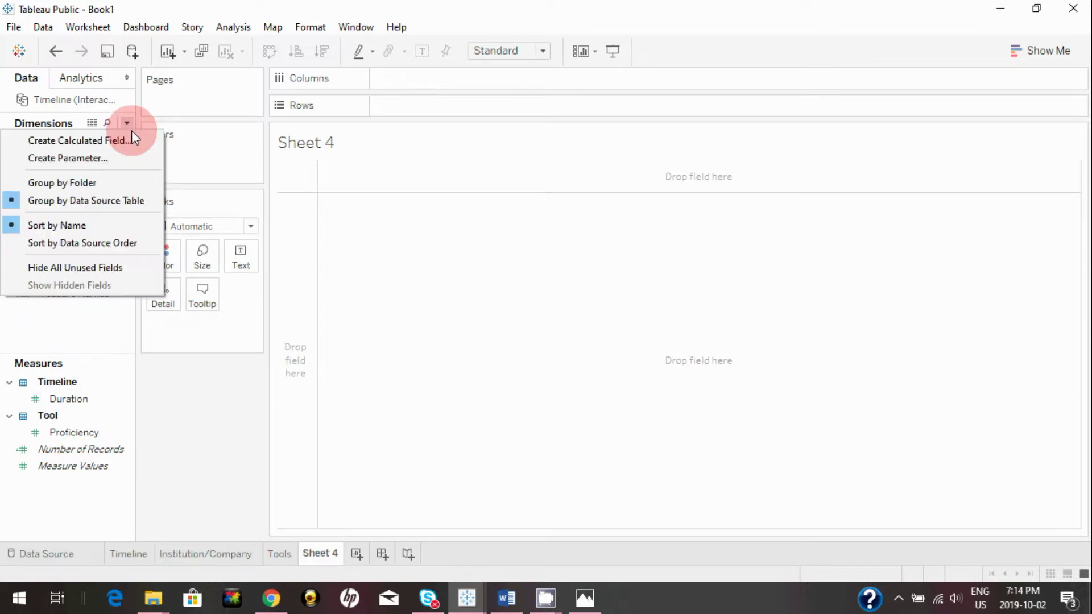
{"action": "left_click", "coordinate": [124, 138]}
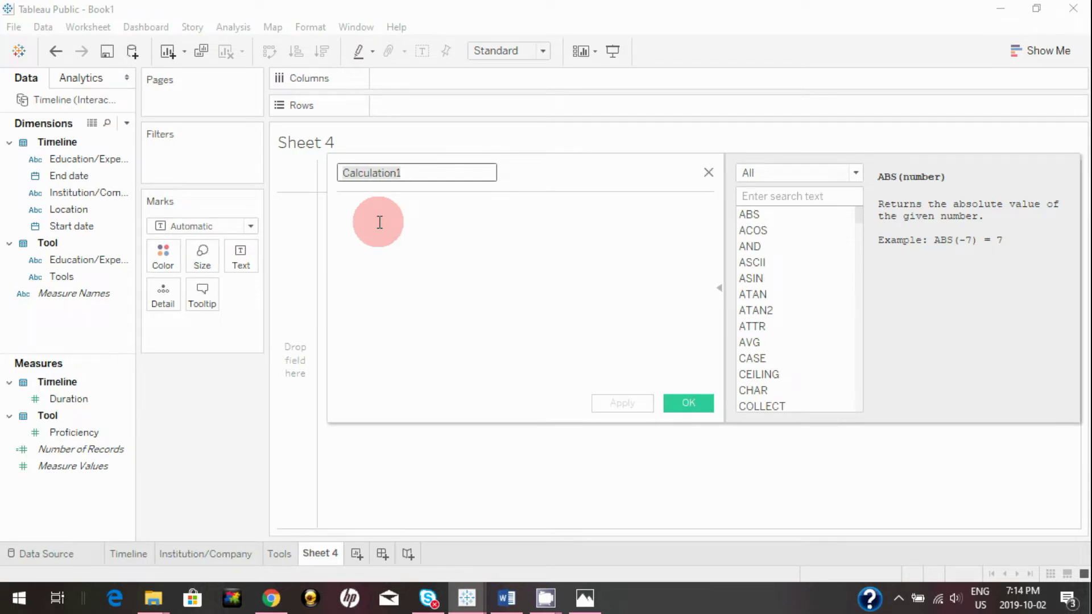
{"action": "type", "text": "Proficiency%"}
{"action": "left_click", "coordinate": [354, 205]}
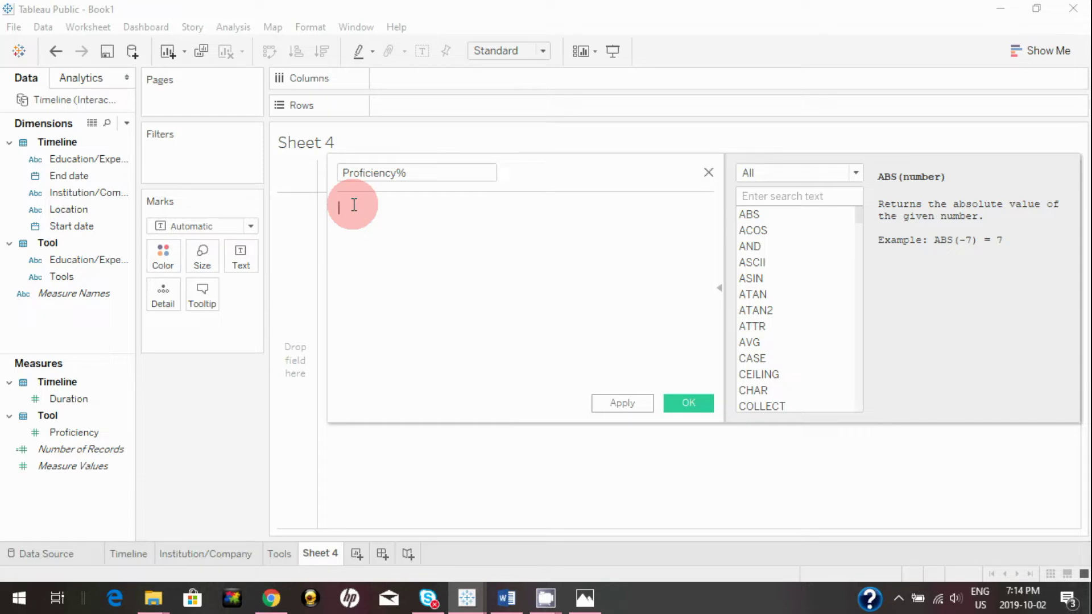
{"action": "type", "text": "AVG([Proficiency])/WINDOW_MAX(AVG([Proficiency]))"}
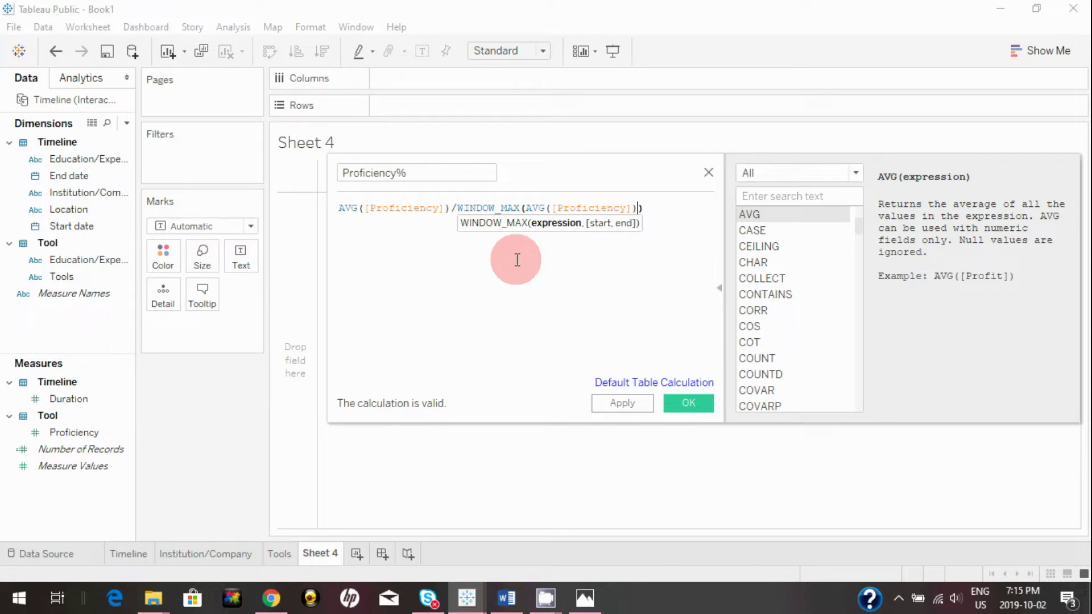
Read the WINDOW_MAX function's description and examples in the calculation editor and save the Proficiency% field.
{"action": "left_click", "coordinate": [515, 262]}
{"action": "left_click", "coordinate": [514, 207]}
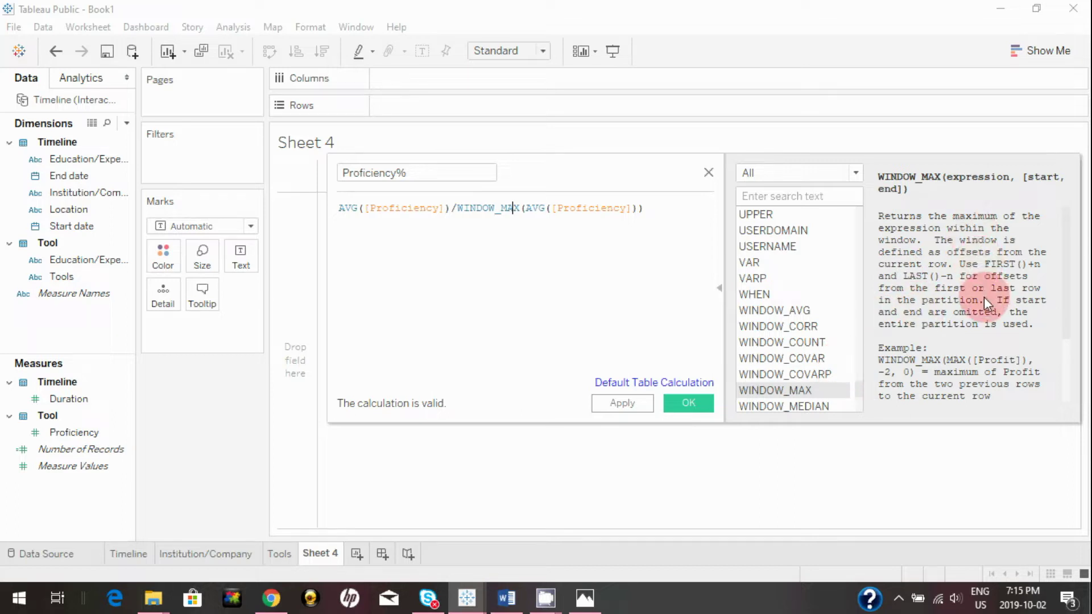
{"action": "scroll", "coordinate": [975, 319], "scroll_direction": "down", "scroll_amount": 3}
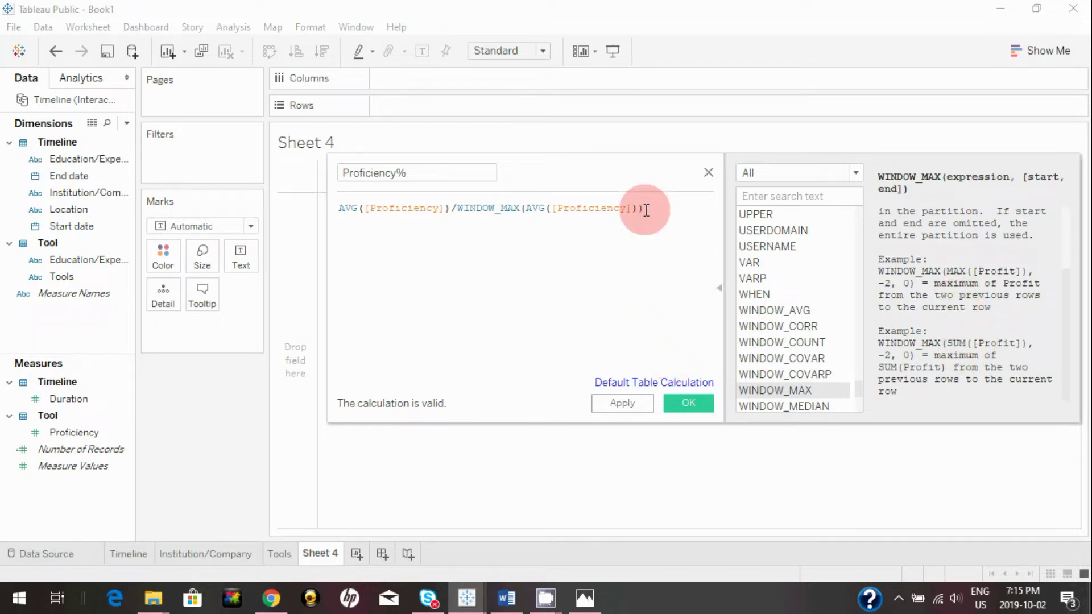
{"action": "left_click", "coordinate": [622, 403]}
{"action": "left_click", "coordinate": [689, 403]}
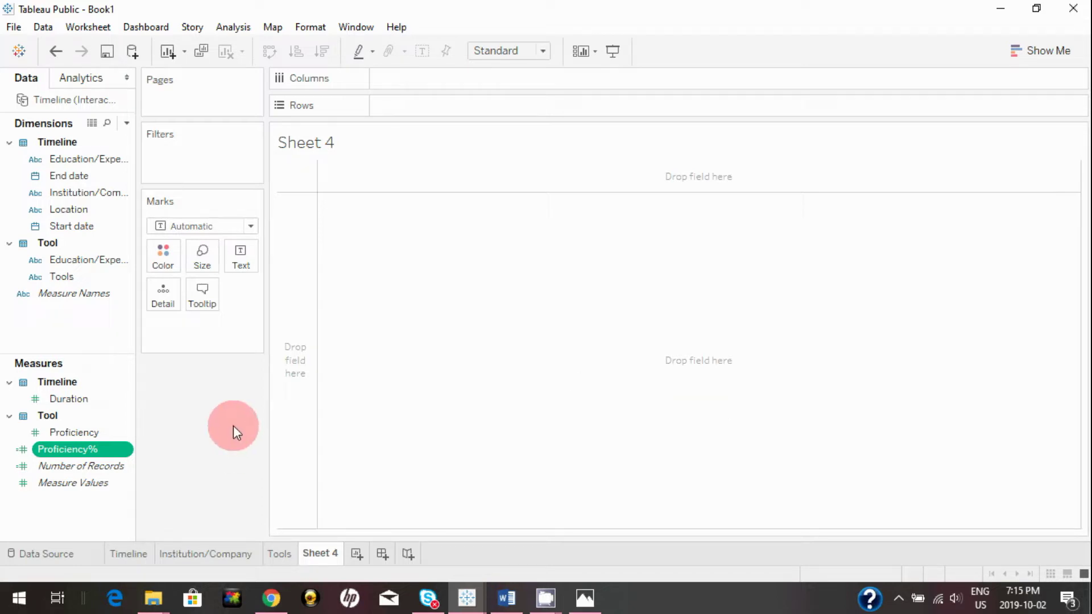
Start a calculated field named Angle with the formula [Proficiency%]* 180.
{"action": "left_click", "coordinate": [126, 123]}
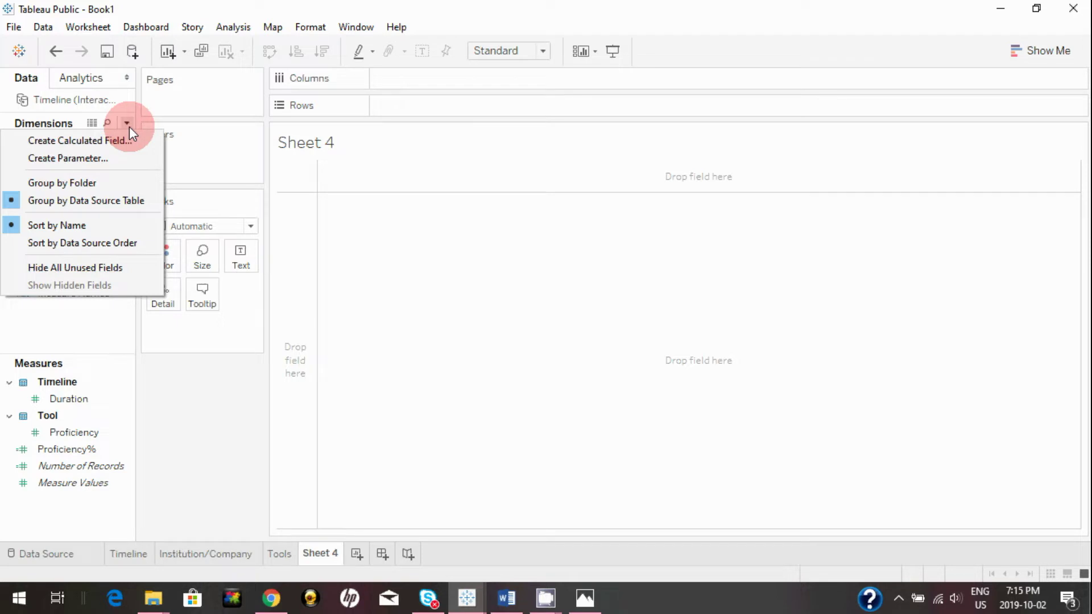
{"action": "left_click", "coordinate": [117, 140]}
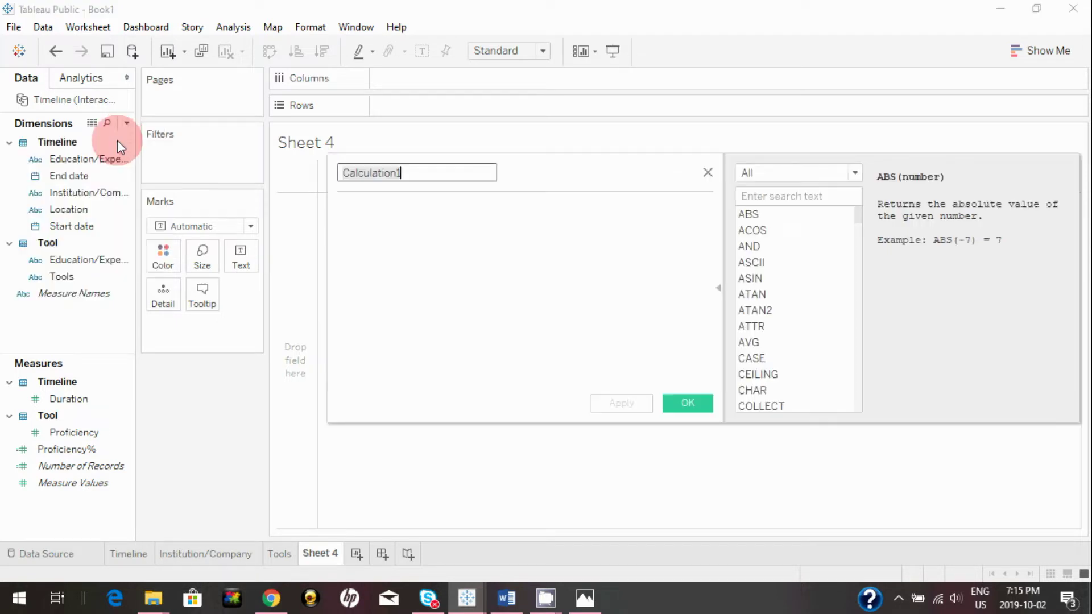
{"action": "type", "text": "Angle"}
{"action": "left_click", "coordinate": [478, 225]}
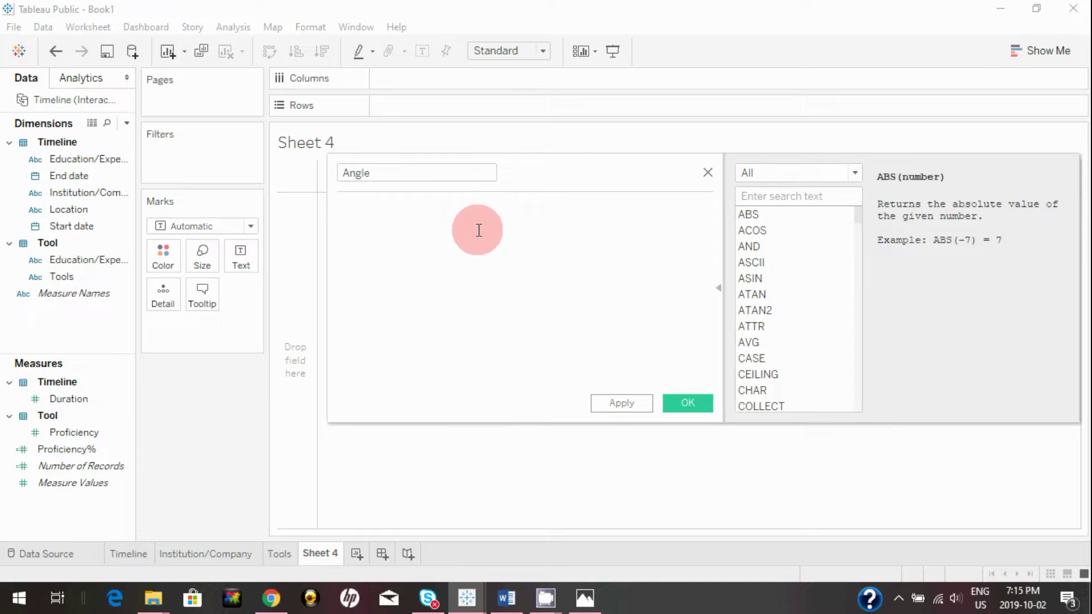
{"action": "type", "text": "pr"}
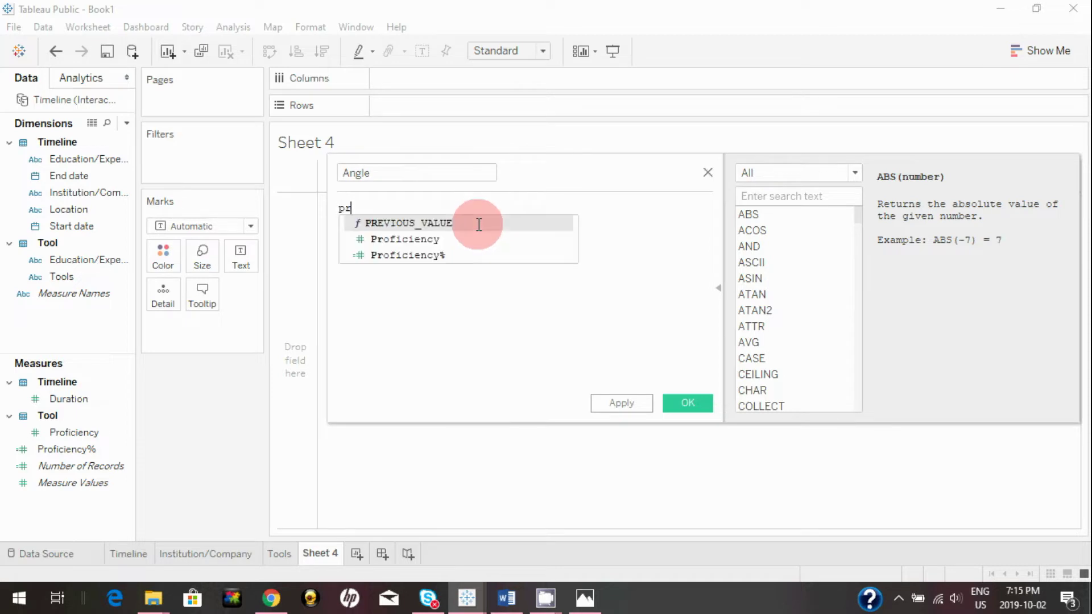
{"action": "key", "text": "Down"}
{"action": "key", "text": "Down"}
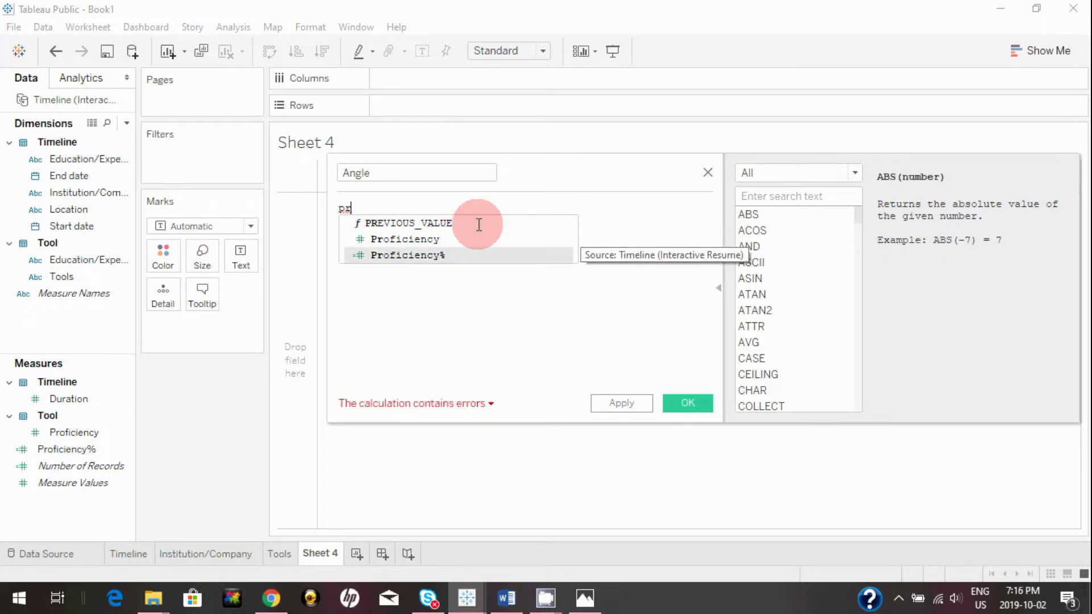
{"action": "key", "text": "Return"}
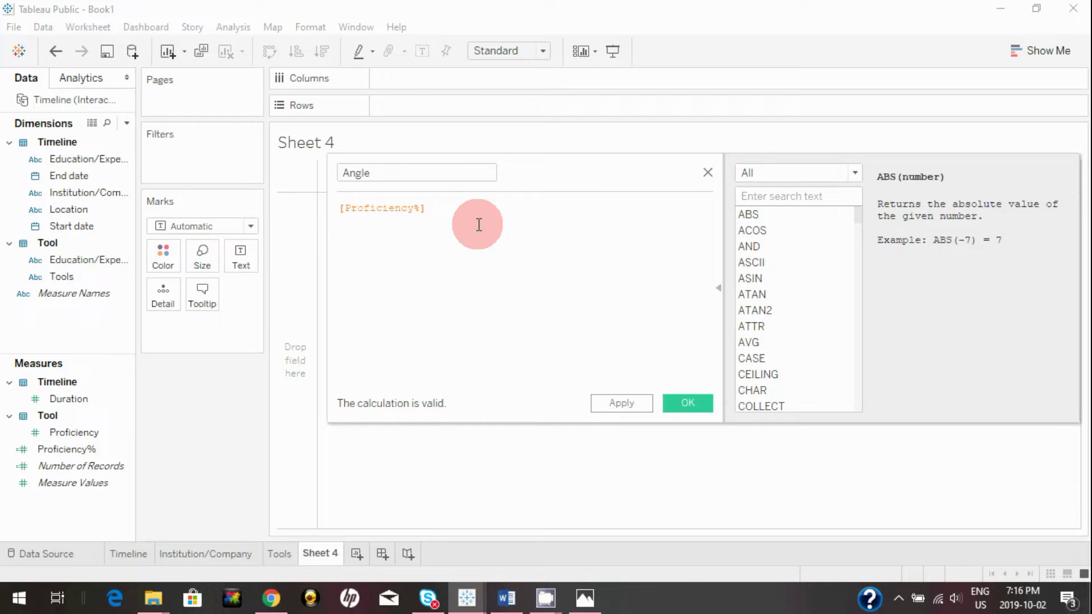
{"action": "type", "text": "*"}
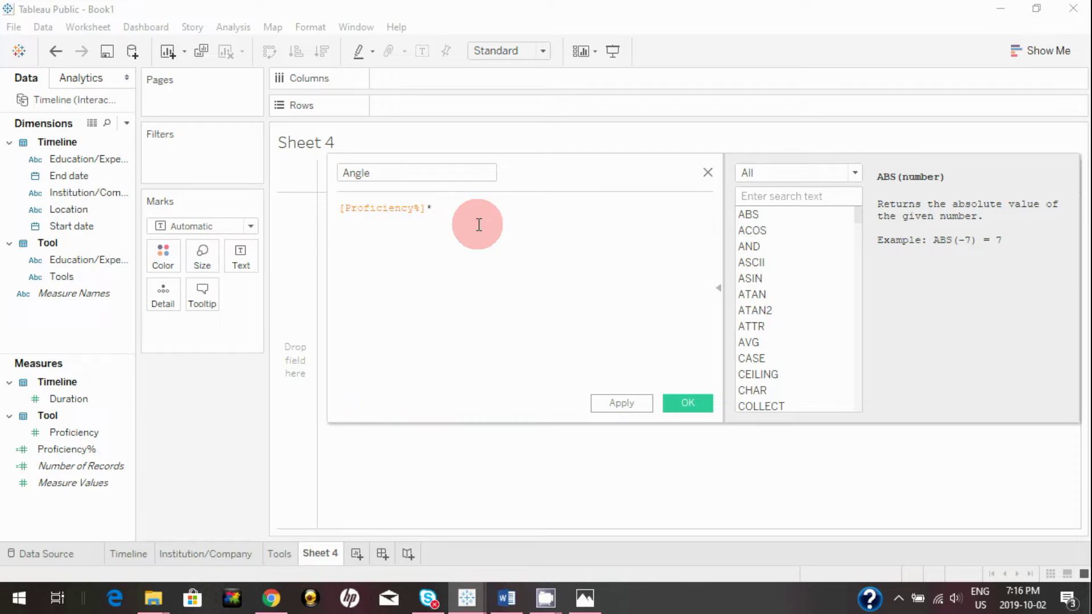
{"action": "type", "text": " 180"}
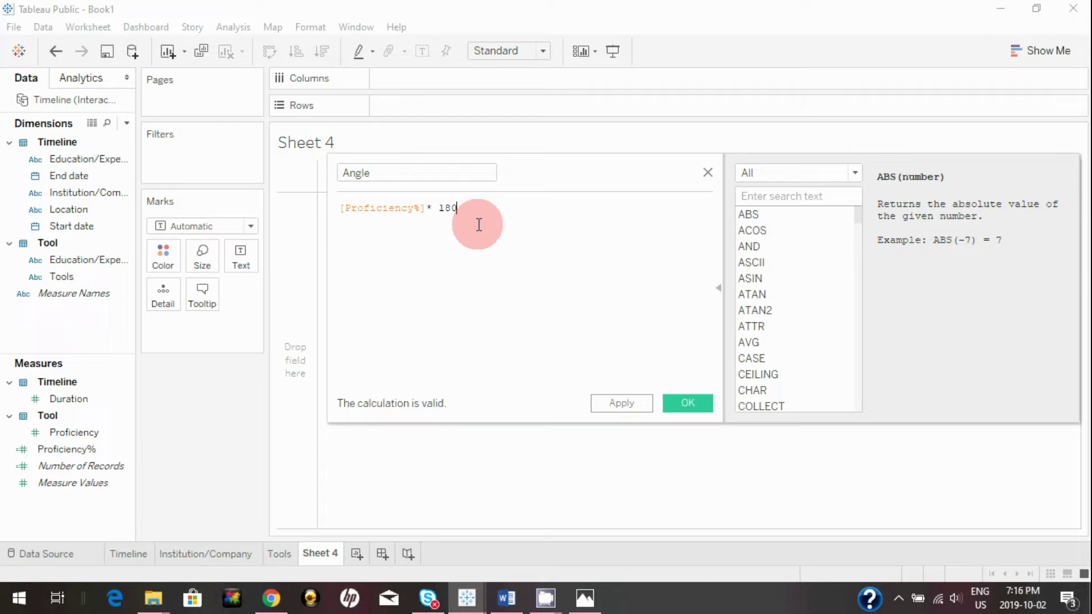
Wrap the Angle formula in INT so it reads INT([Proficiency%]* 180), and save the field.
{"action": "type", "text": ")"}
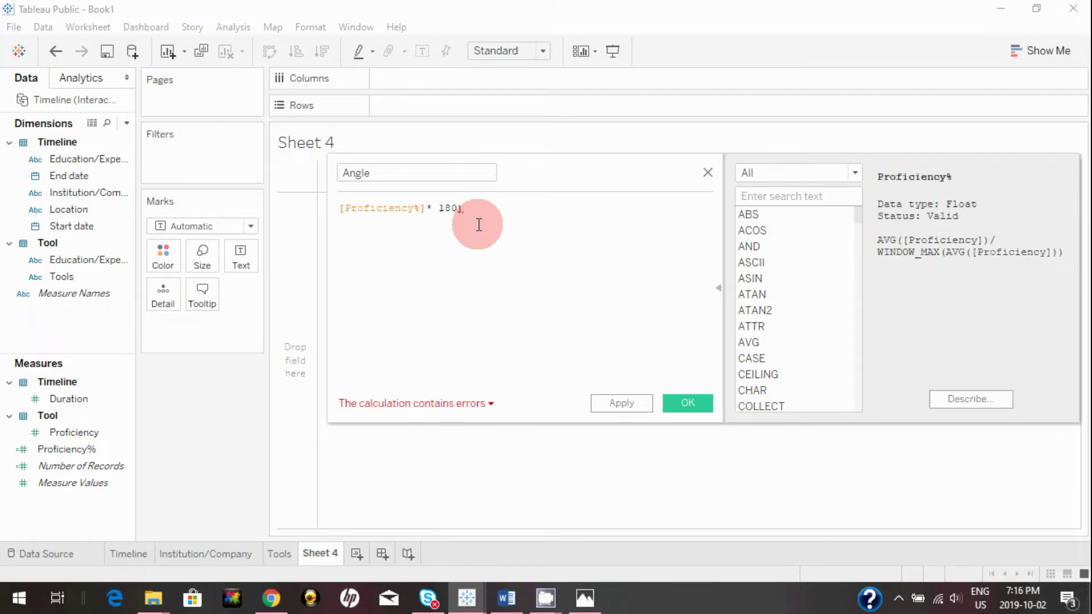
{"action": "key", "text": "Home"}
{"action": "type", "text": "("}
{"action": "key", "text": "Left"}
{"action": "type", "text": "In"}
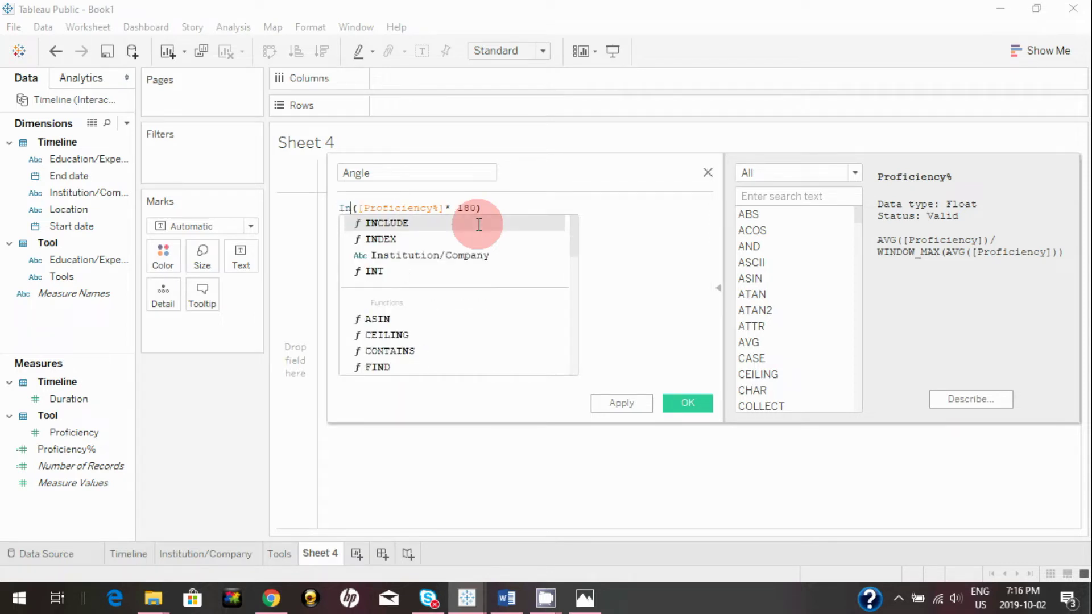
{"action": "key", "text": "Down"}
{"action": "key", "text": "Down"}
{"action": "key", "text": "Down"}
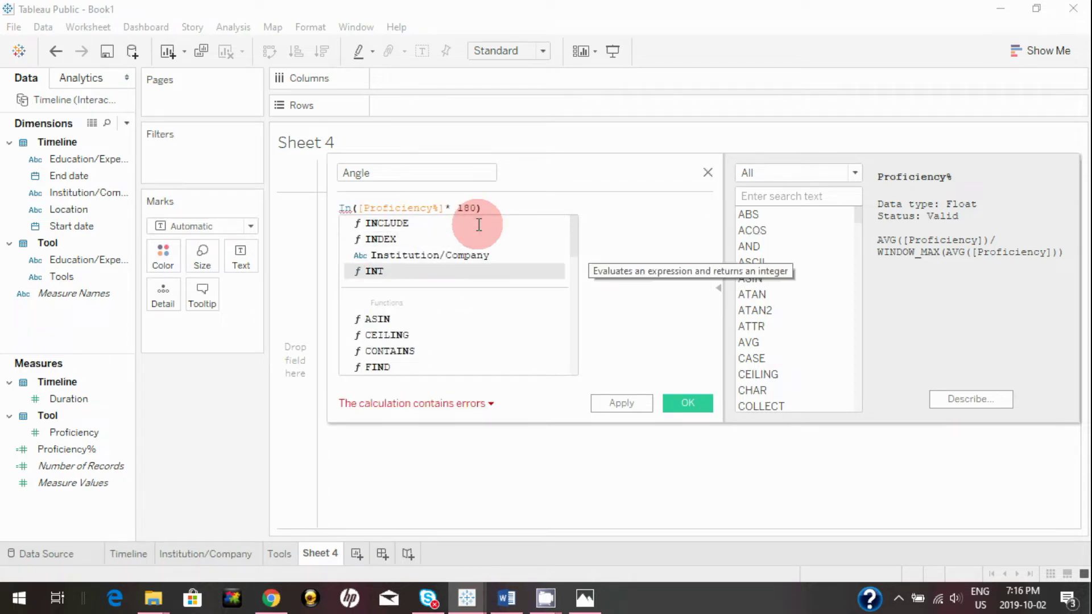
{"action": "key", "text": "Return"}
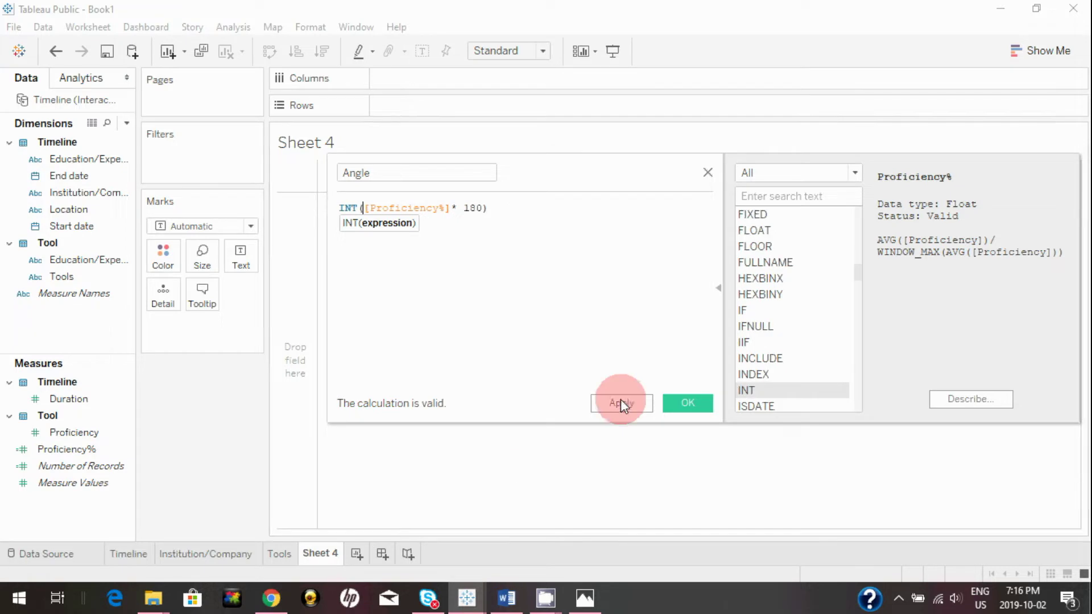
{"action": "left_click", "coordinate": [621, 404]}
{"action": "left_click", "coordinate": [686, 402]}
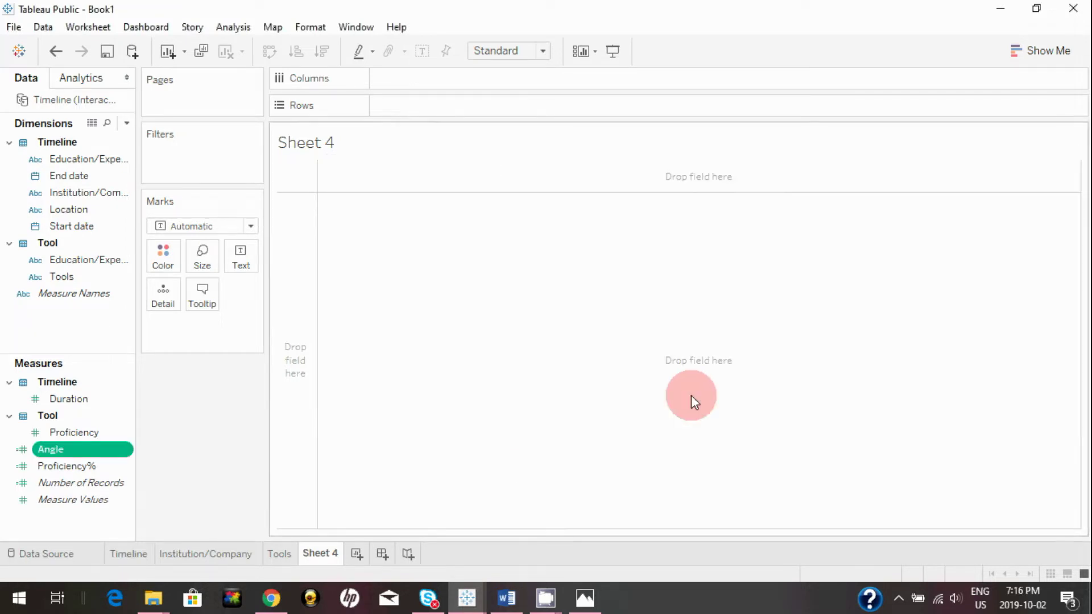
{"action": "left_click", "coordinate": [131, 517]}
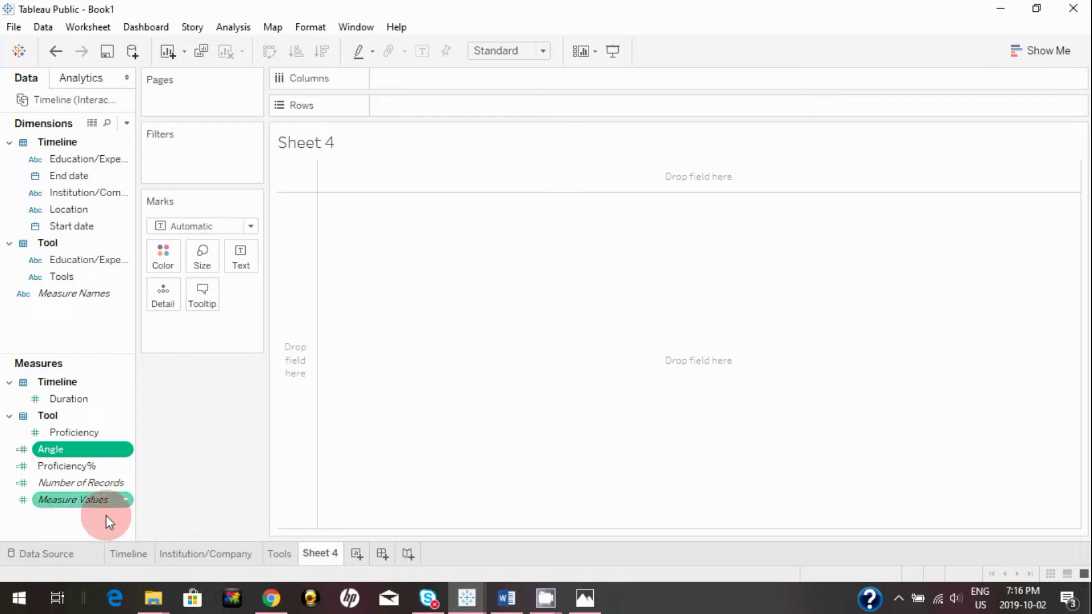
{"action": "left_click", "coordinate": [648, 340]}
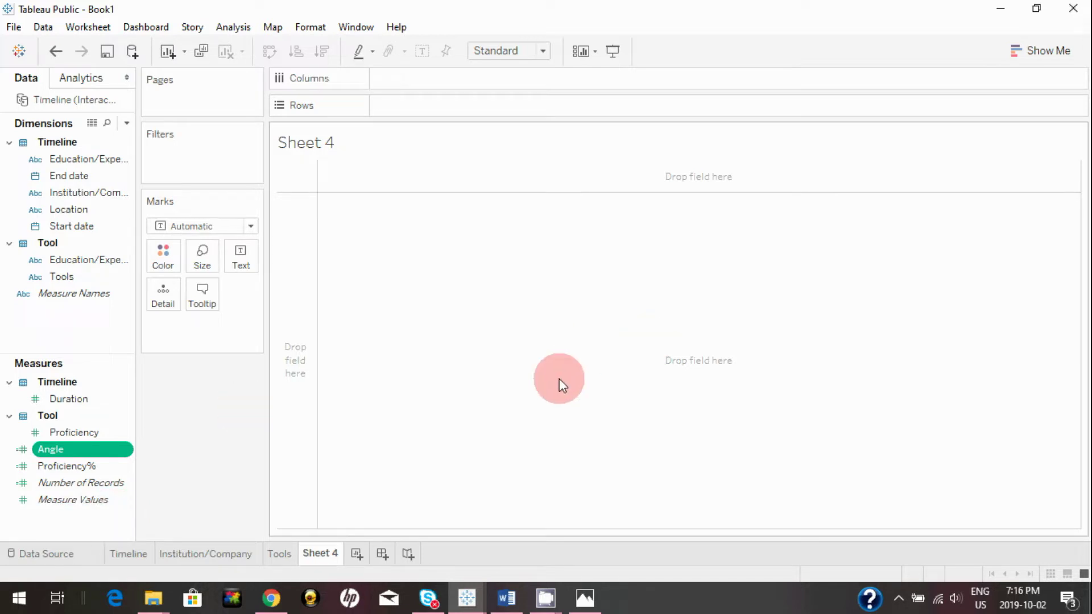
Create a calculated field named X with the formula 1 + SQRT(2) * COS(1-[Proficiency%])* 180 * PI()/180.
{"action": "left_click", "coordinate": [125, 122]}
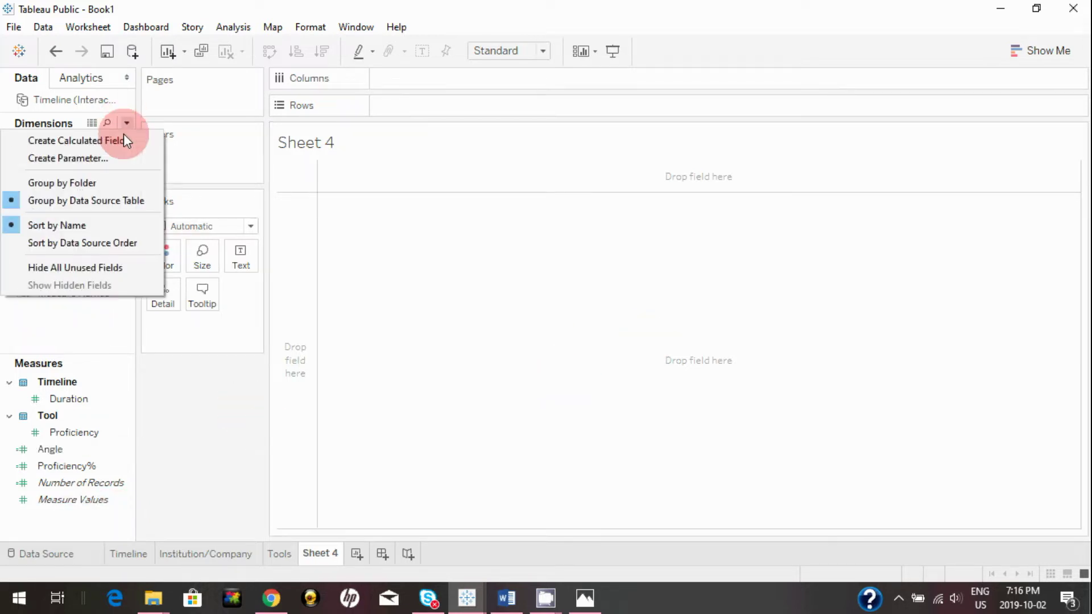
{"action": "left_click", "coordinate": [121, 143]}
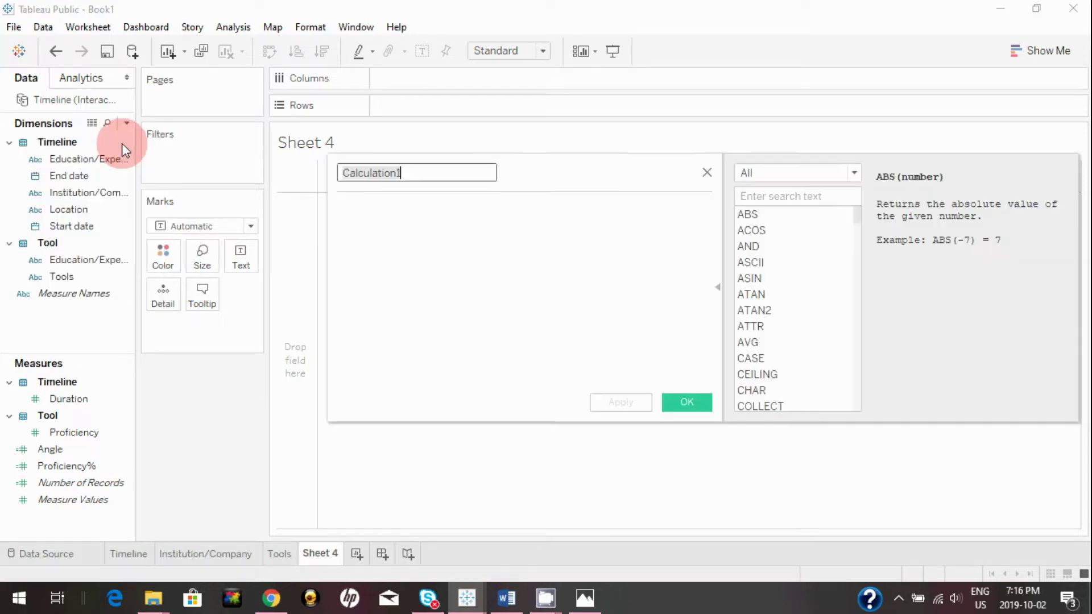
{"action": "type", "text": "X"}
{"action": "left_click", "coordinate": [429, 196]}
{"action": "type", "text": "1 + SQRT(2) * COS(1-[Proficiency%])* 180 * PI()/180"}
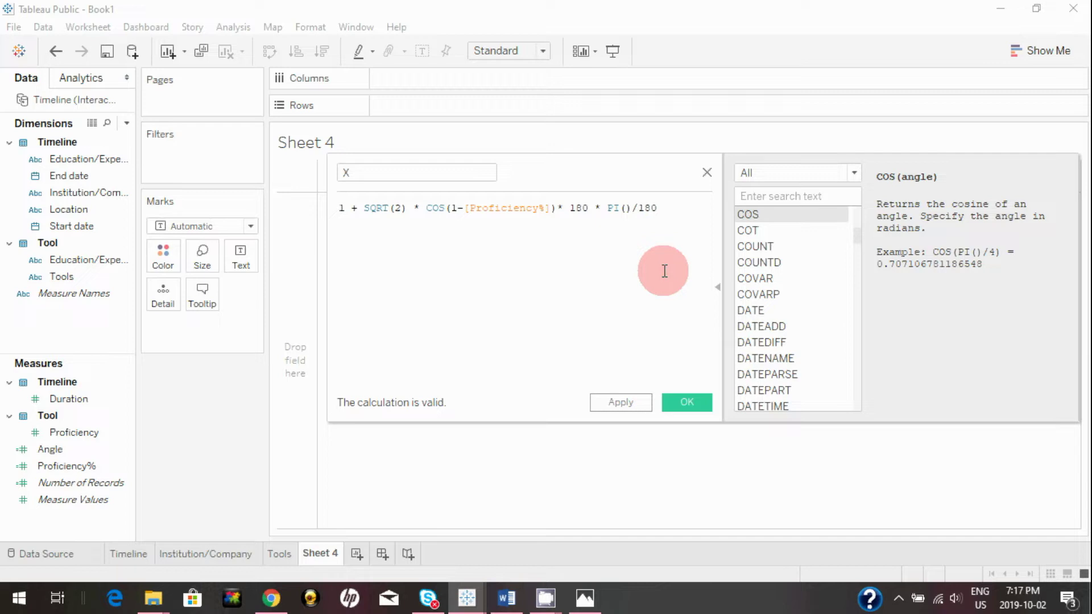
{"action": "left_click", "coordinate": [633, 404]}
{"action": "left_click", "coordinate": [697, 402]}
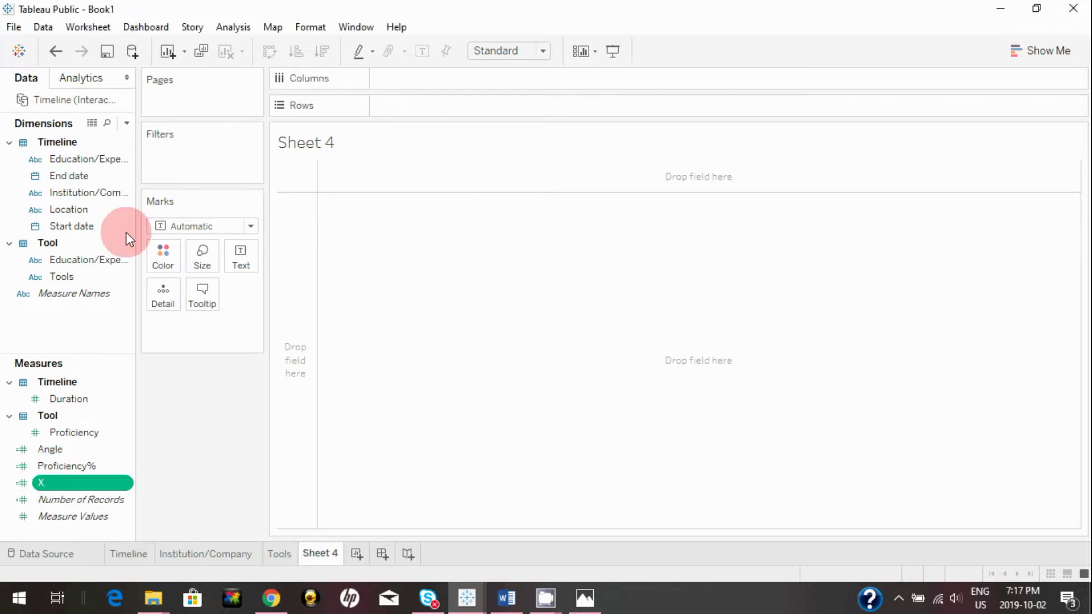
Create a calculated field named Y with the formula 1 + SQRT(2) * SIN([Angle] * PI() / 180).
{"action": "left_click", "coordinate": [127, 124]}
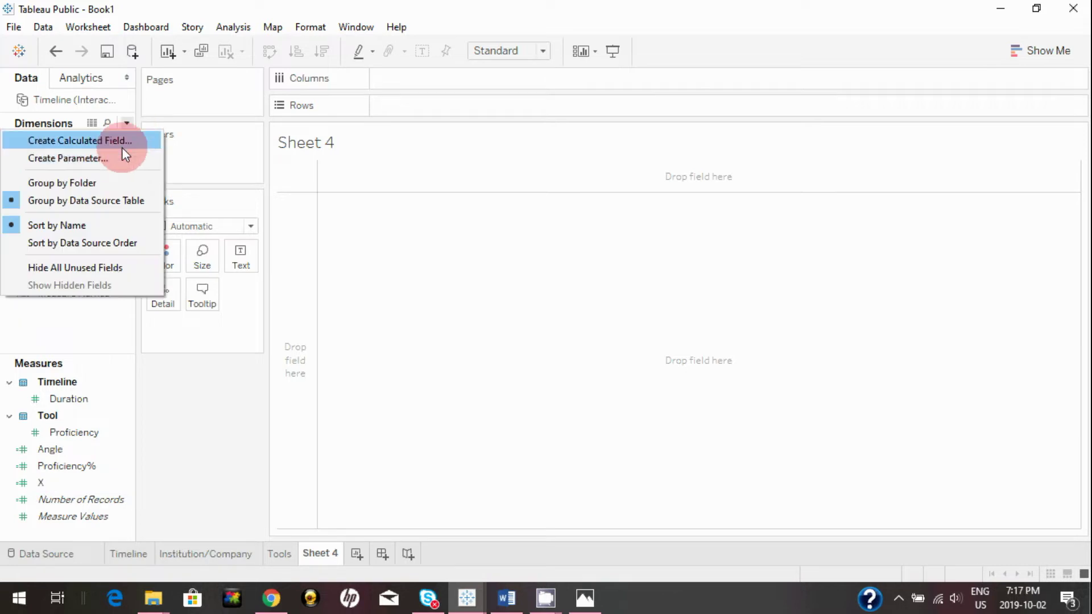
{"action": "left_click", "coordinate": [122, 146]}
{"action": "type", "text": "Y"}
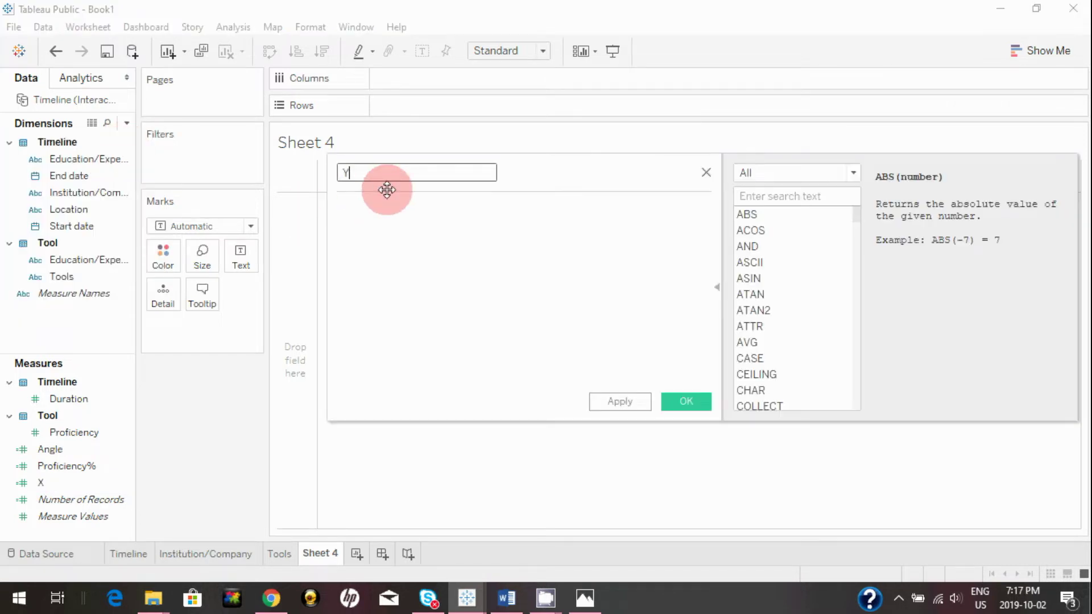
{"action": "left_click", "coordinate": [580, 322]}
{"action": "type", "text": "1 + SQRT(2) * SIN([Angle] * PI() / 180)"}
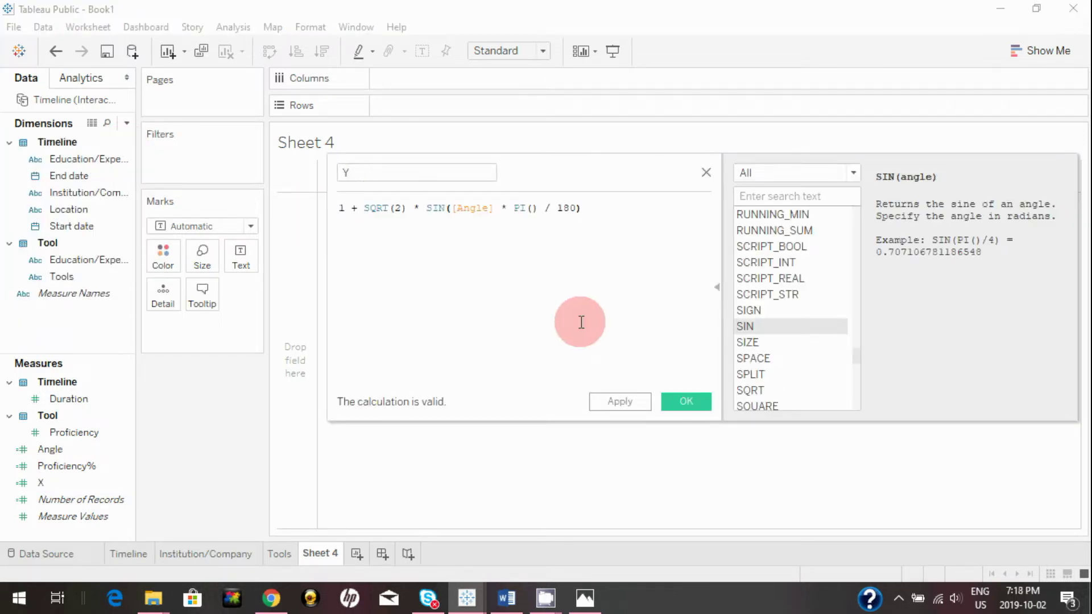
{"action": "left_click", "coordinate": [613, 404]}
{"action": "left_click", "coordinate": [674, 400]}
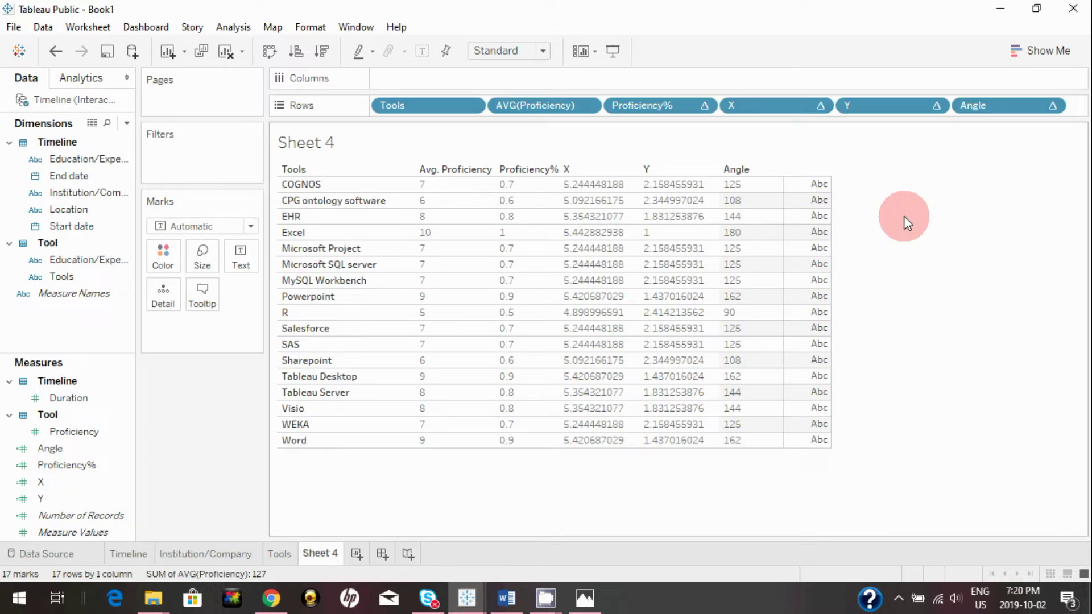
Check the Avg. Proficiency, Proficiency%, X, Y and Angle values for the listed tools, starting with COGNOS.
{"action": "left_click", "coordinate": [333, 190]}
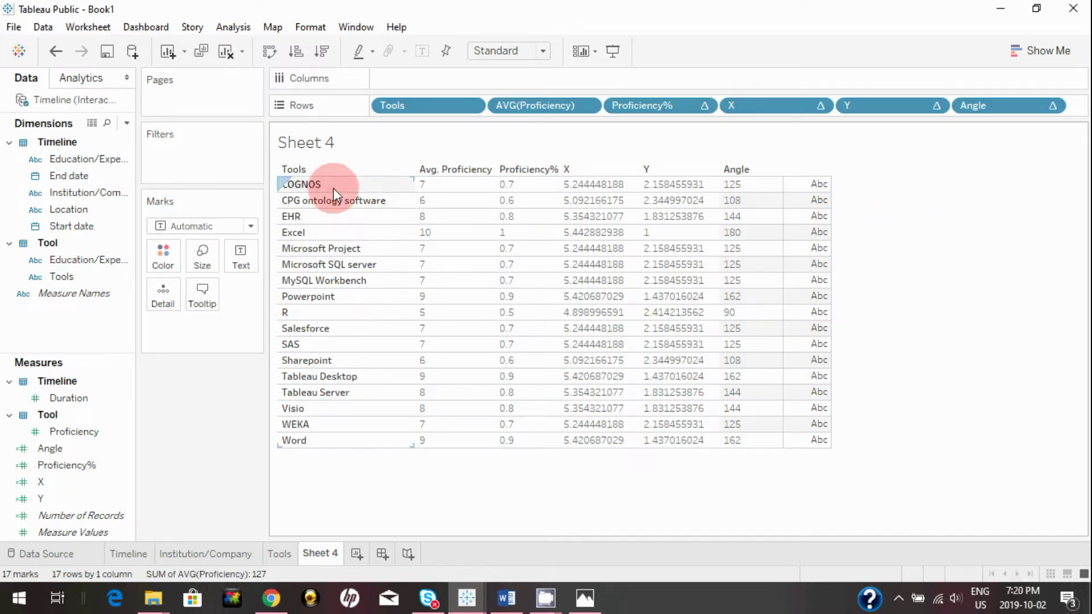
{"action": "left_click", "coordinate": [427, 179]}
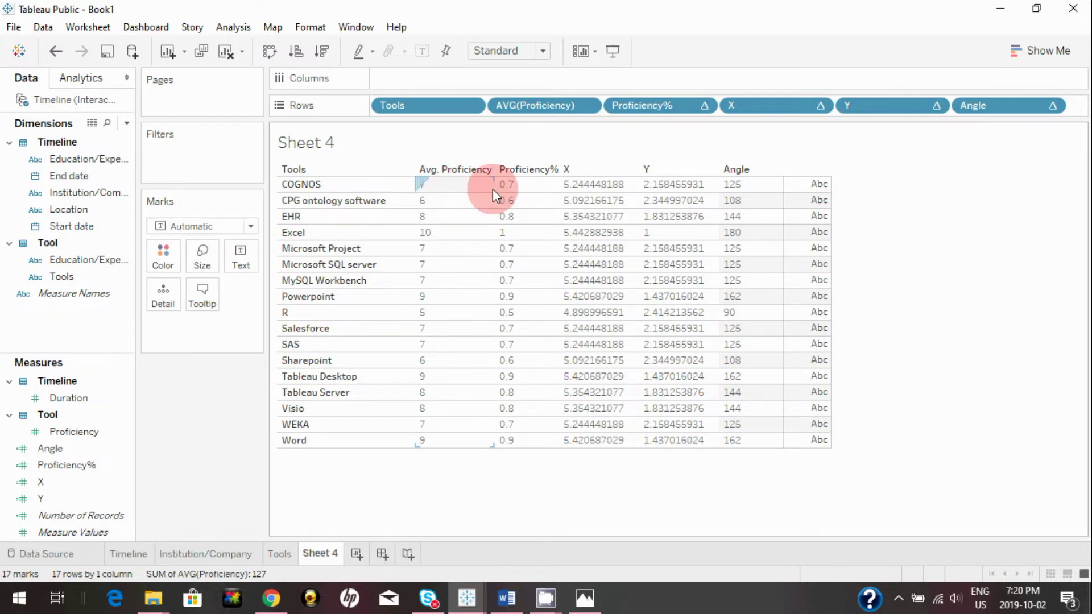
{"action": "left_click", "coordinate": [514, 189]}
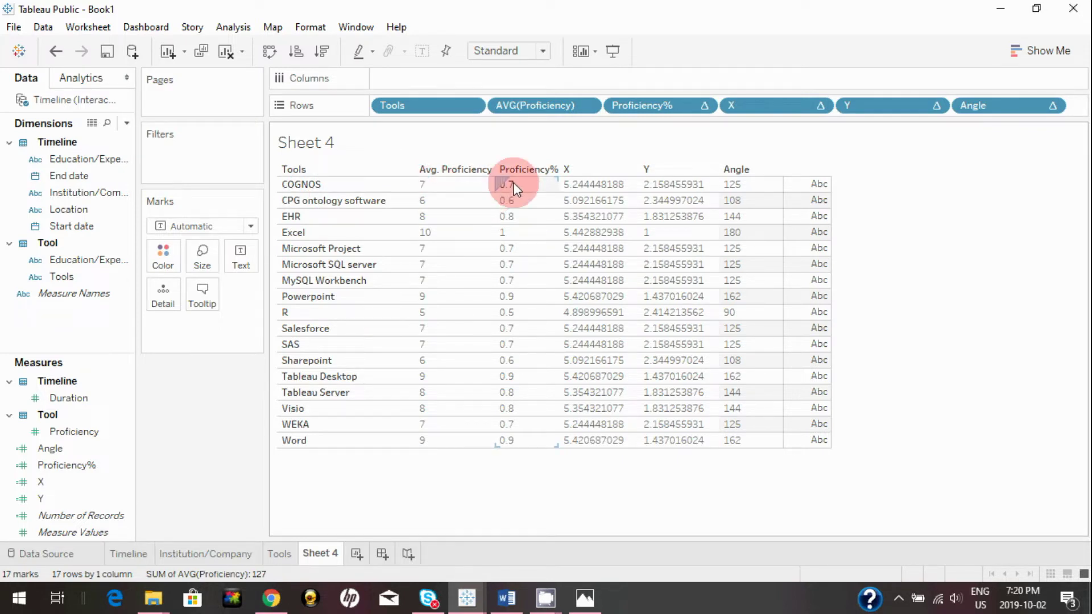
{"action": "left_click_drag", "start_coordinate": [515, 189], "coordinate": [520, 439]}
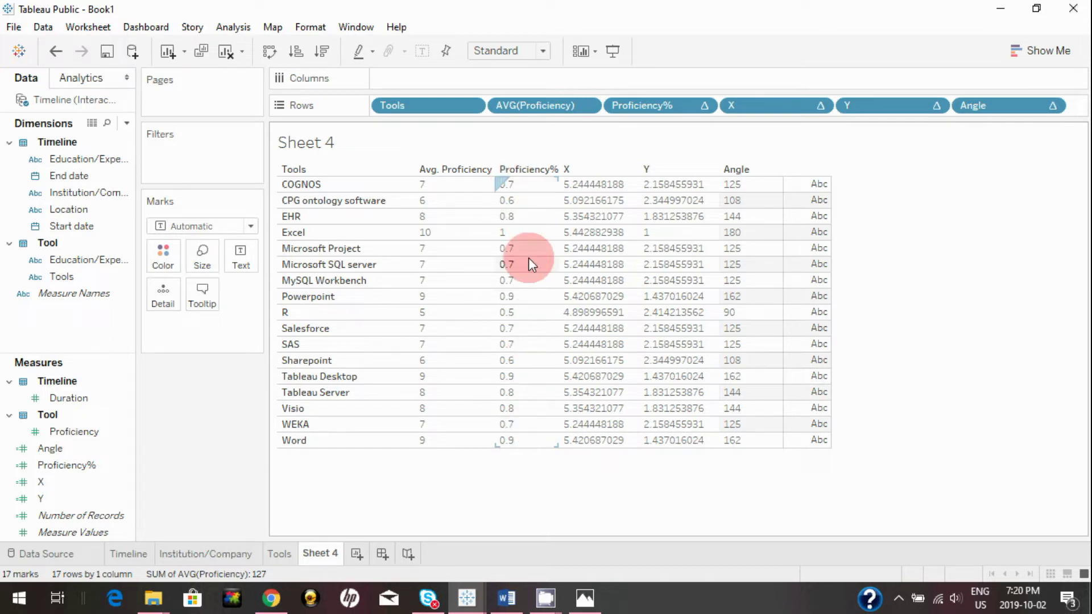
{"action": "left_click", "coordinate": [573, 189]}
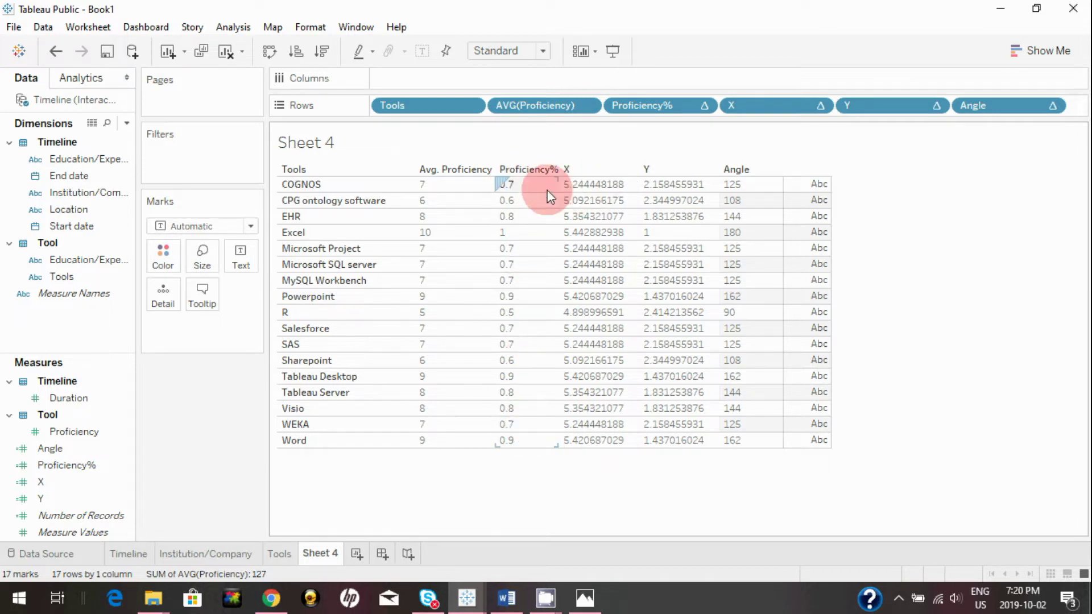
{"action": "left_click", "coordinate": [661, 191]}
{"action": "left_click", "coordinate": [736, 194]}
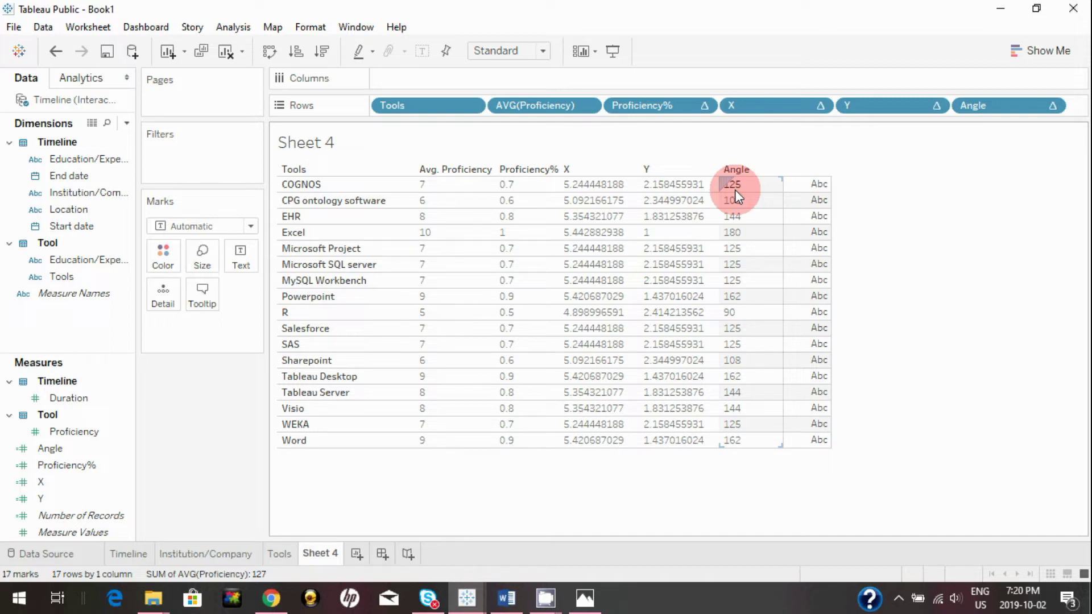
{"action": "left_click", "coordinate": [898, 289]}
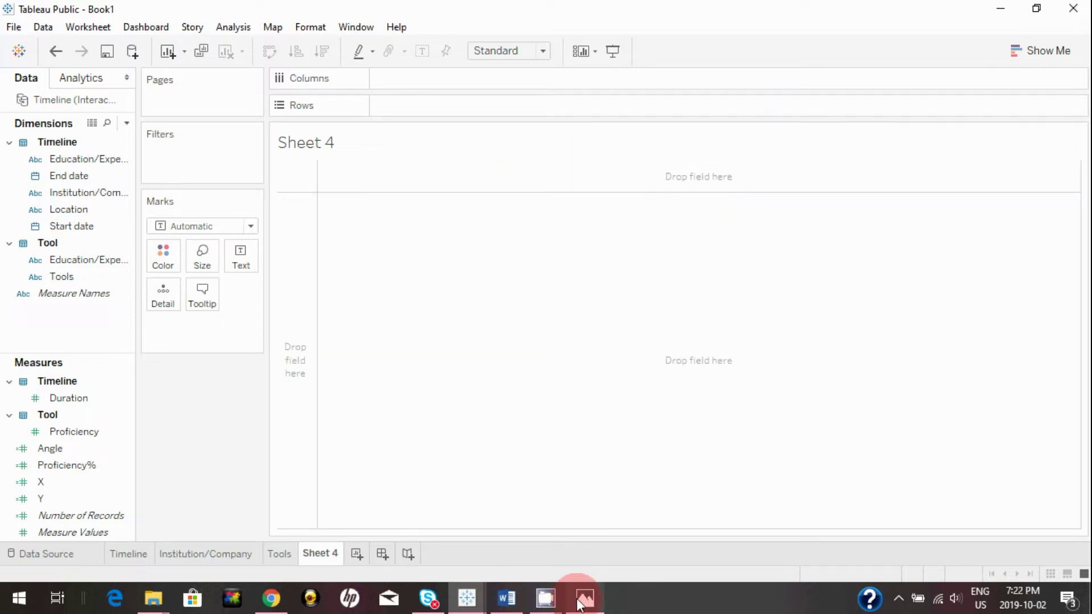
Switch to Photos to view the gauge chart in the interactive resume screenshot, and return to Tableau Public.
{"action": "left_click", "coordinate": [583, 598]}
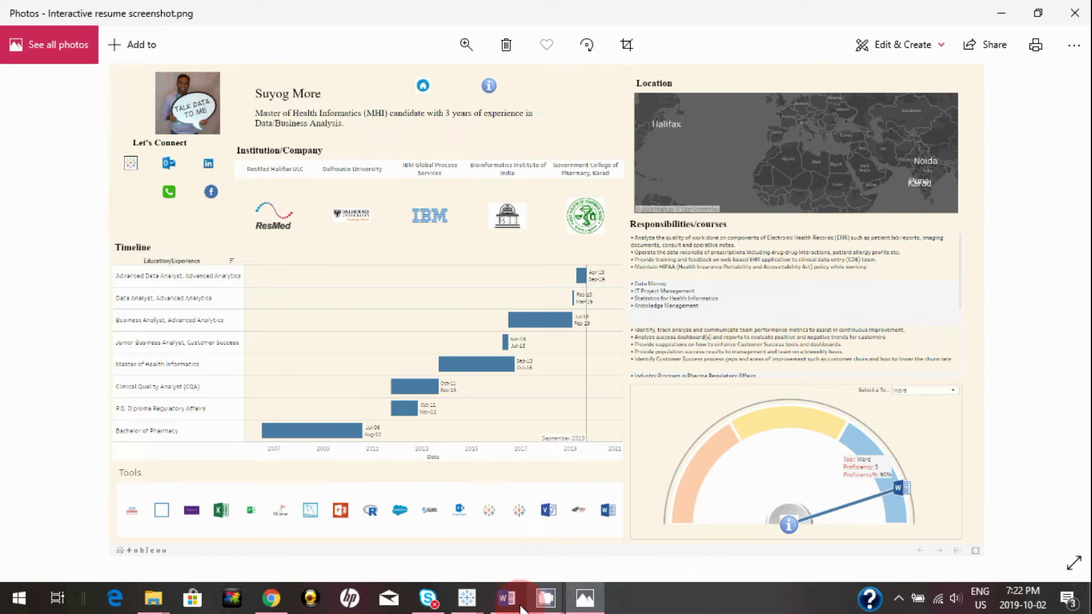
{"action": "mouse_move", "coordinate": [466, 597]}
{"action": "left_click", "coordinate": [531, 542]}
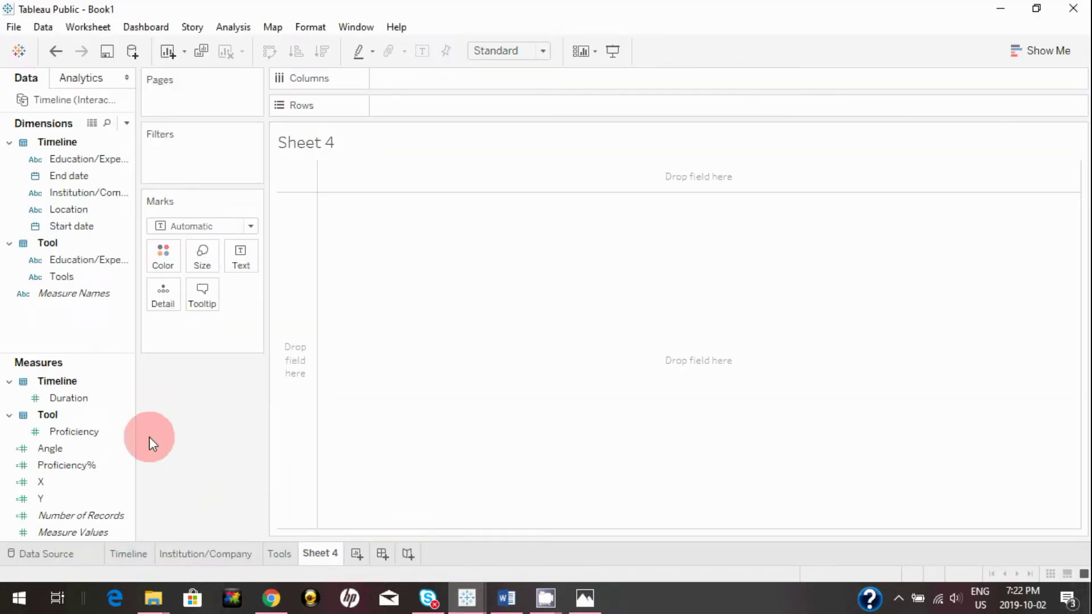
Start a parameter named "Select a tool to know the proficiency" with data type String and a list of allowable values.
{"action": "left_click", "coordinate": [126, 123]}
{"action": "left_click", "coordinate": [105, 165]}
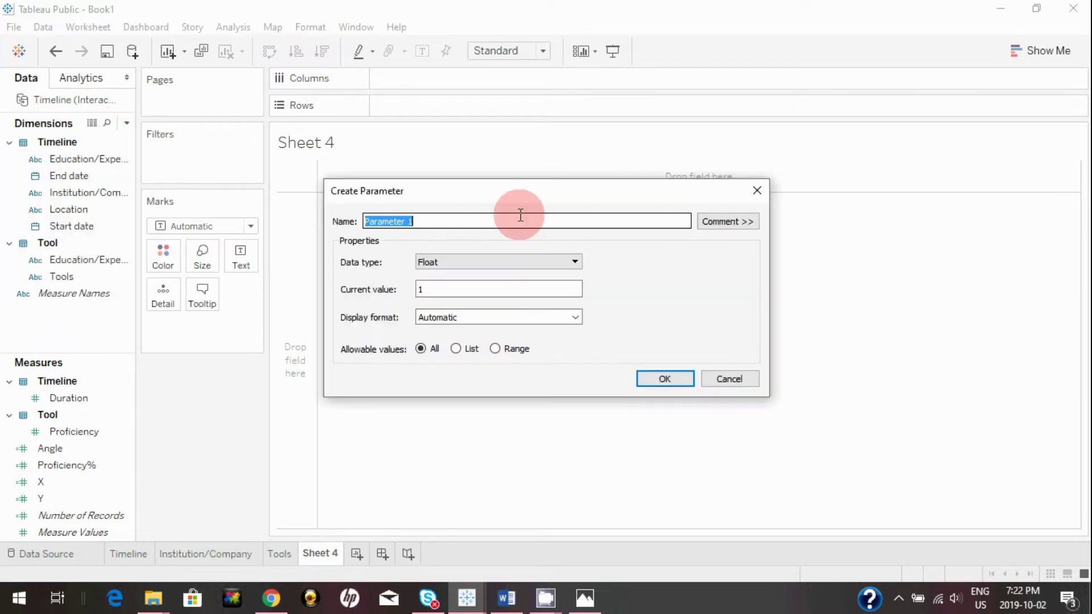
{"action": "type", "text": "Select a tool to know the proficiency"}
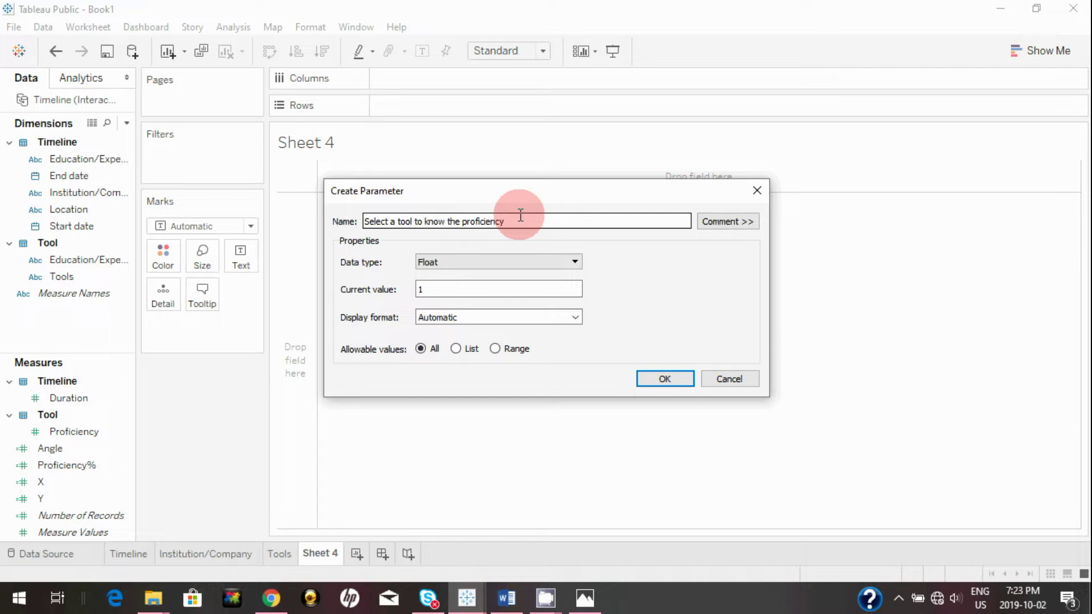
{"action": "left_click", "coordinate": [456, 348]}
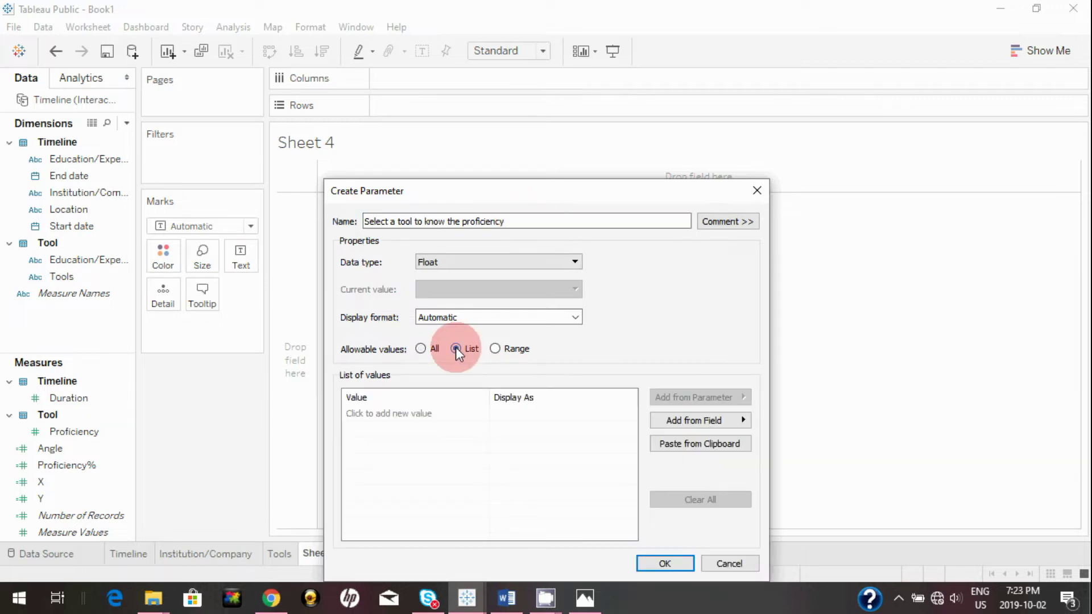
{"action": "left_click", "coordinate": [473, 270]}
{"action": "left_click", "coordinate": [471, 293]}
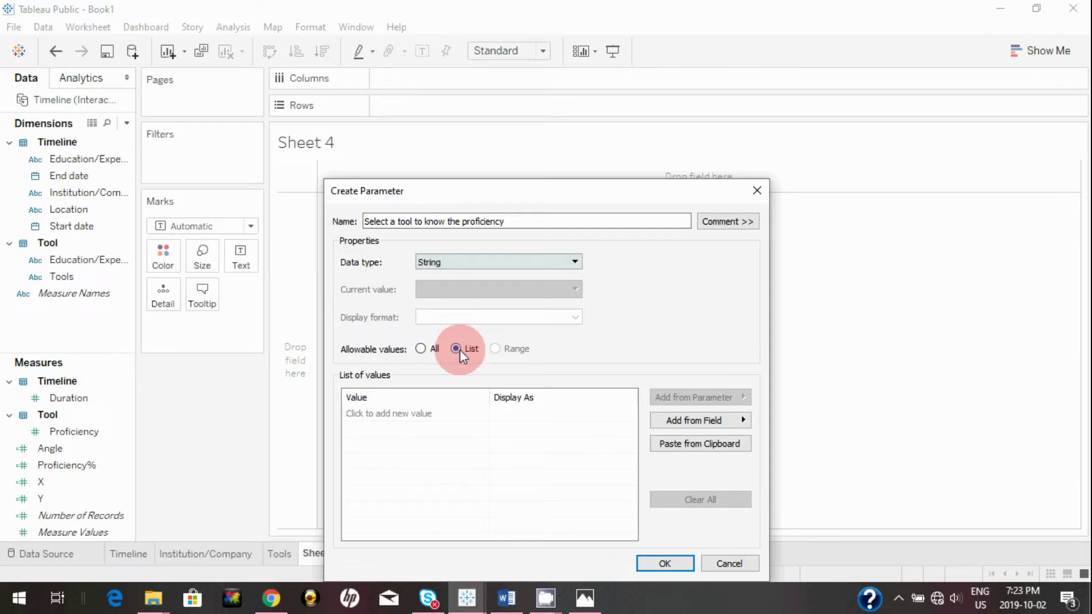
Fill the parameter's list of values from the Tools field and save the parameter.
{"action": "left_click", "coordinate": [702, 421]}
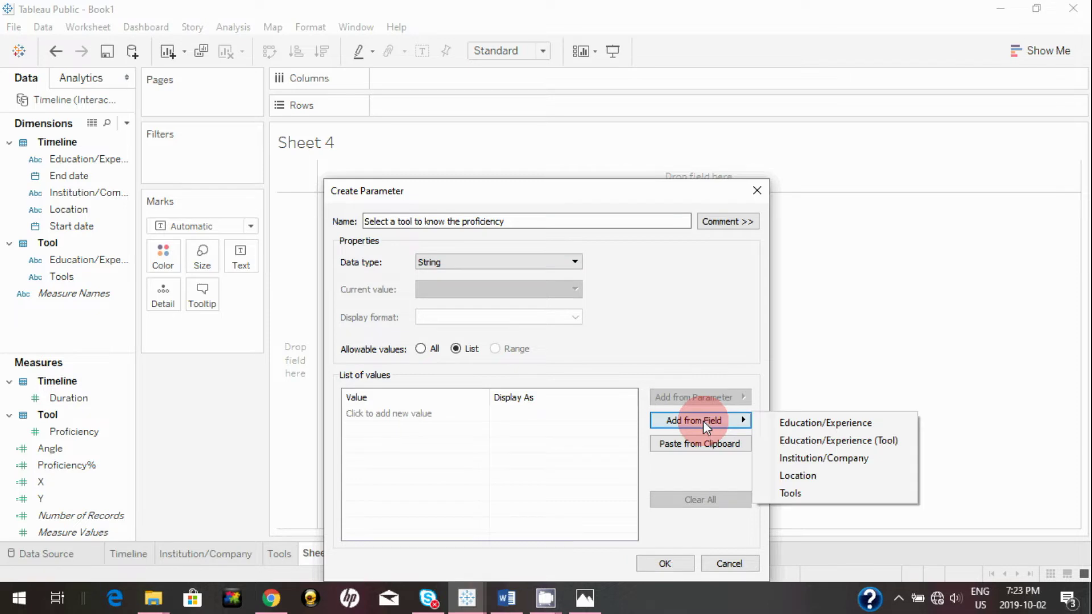
{"action": "left_click", "coordinate": [791, 493]}
{"action": "mouse_move", "coordinate": [631, 483]}
{"action": "left_mouse_down"}
{"action": "mouse_move", "coordinate": [632, 421]}
{"action": "mouse_move", "coordinate": [632, 497]}
{"action": "left_mouse_up"}
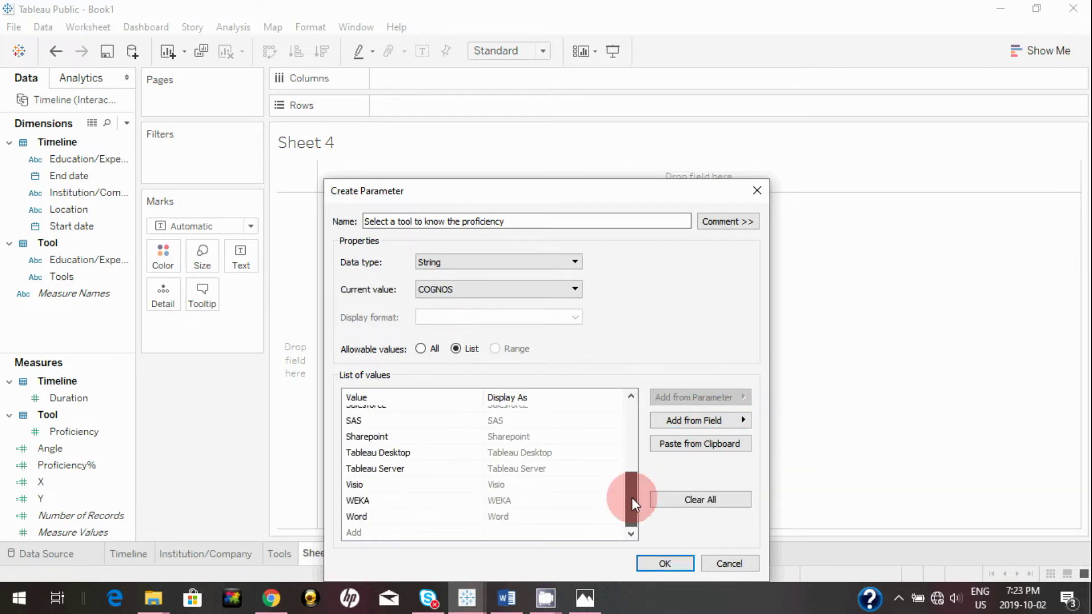
{"action": "left_click", "coordinate": [665, 563]}
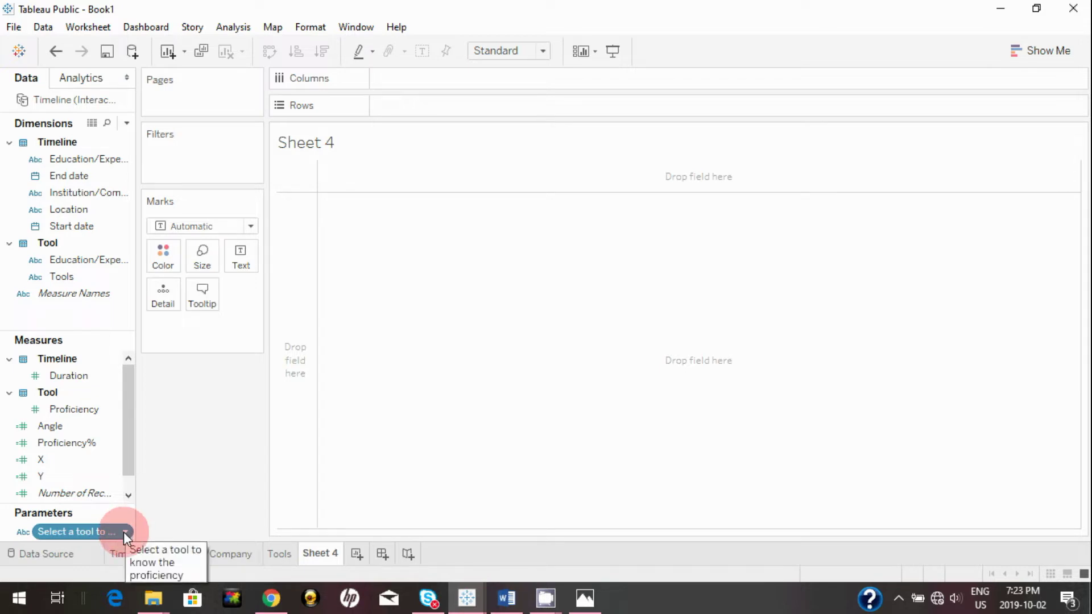
Open the calculated field X for editing and rename it "X wtih parameter".
{"action": "scroll", "coordinate": [117, 442], "scroll_direction": "down", "scroll_amount": 1}
{"action": "left_click", "coordinate": [117, 443]}
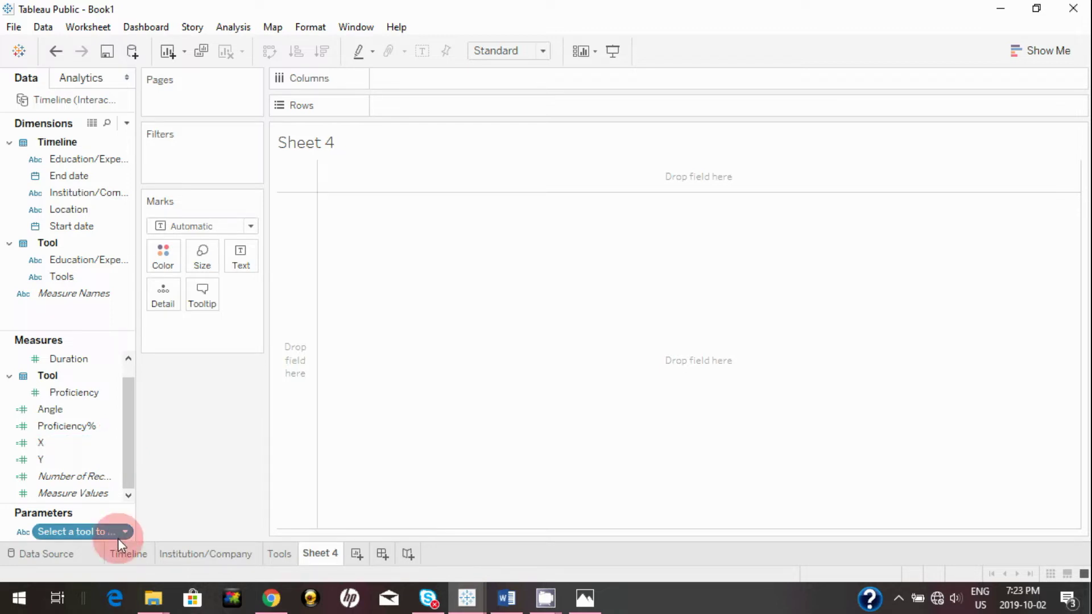
{"action": "left_click", "coordinate": [114, 442]}
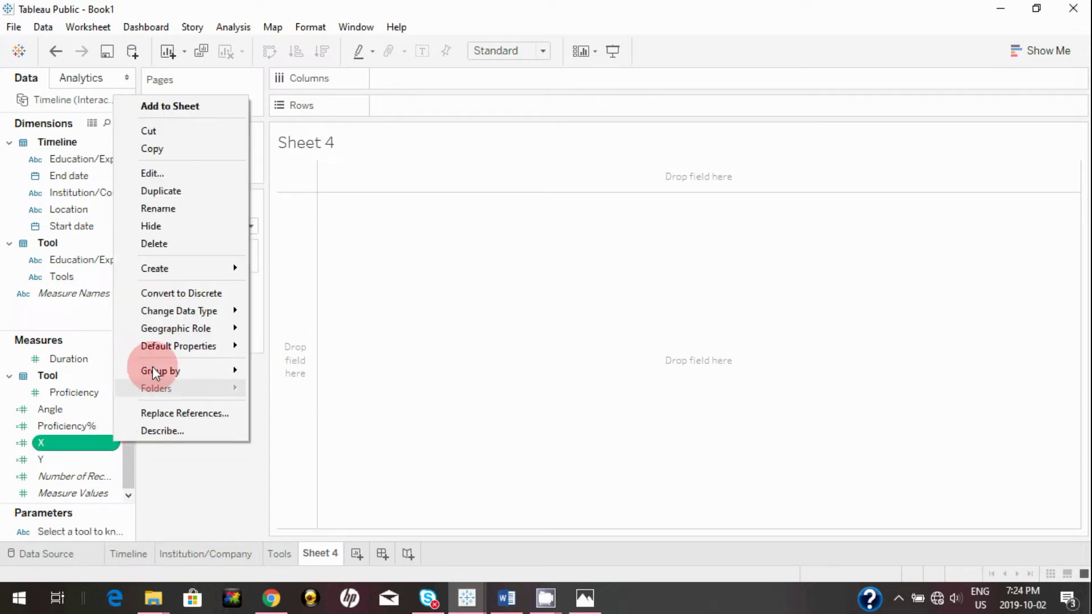
{"action": "left_click", "coordinate": [166, 504]}
{"action": "left_click", "coordinate": [114, 443]}
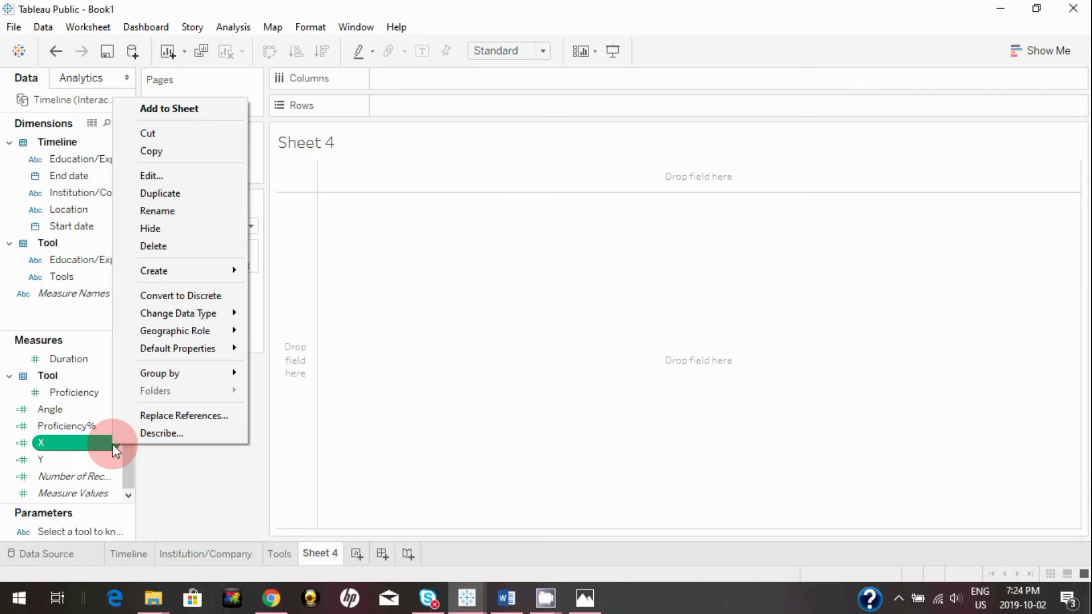
{"action": "left_click", "coordinate": [155, 175]}
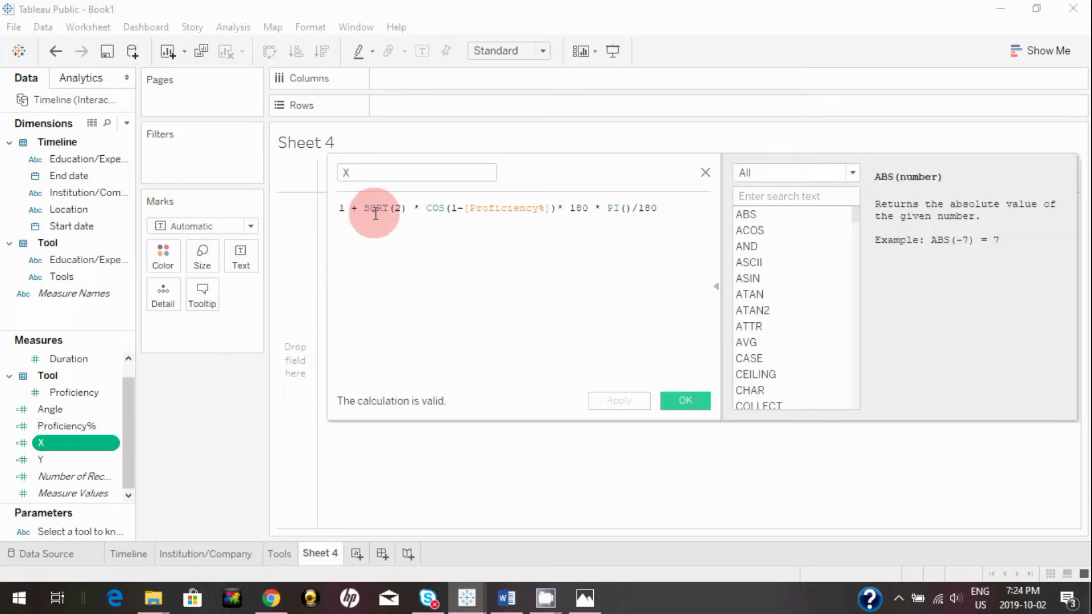
{"action": "left_click", "coordinate": [440, 169]}
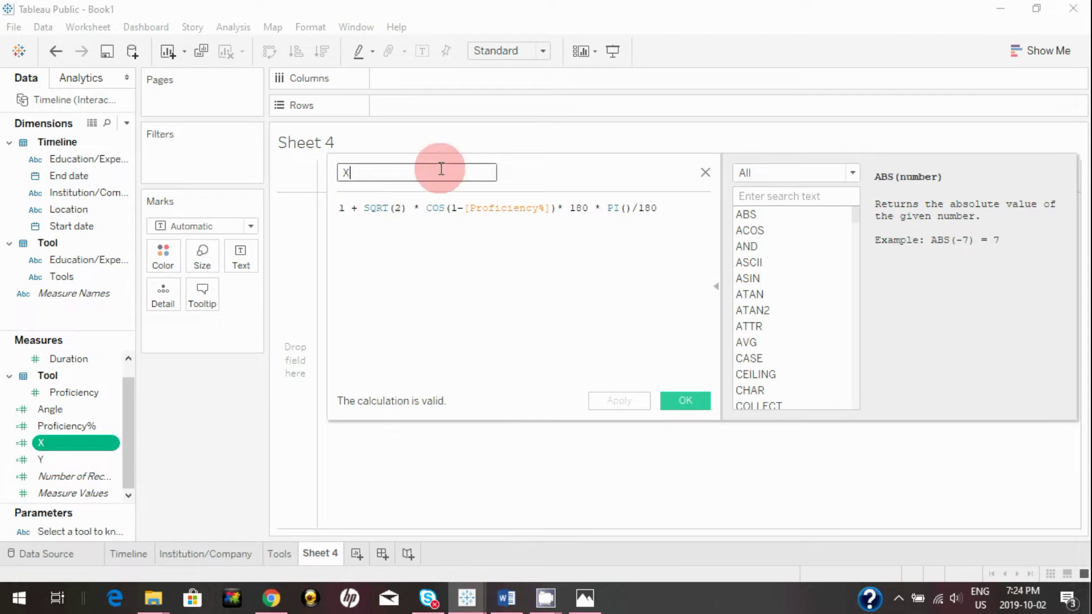
{"action": "type", "text": "wtih par"}
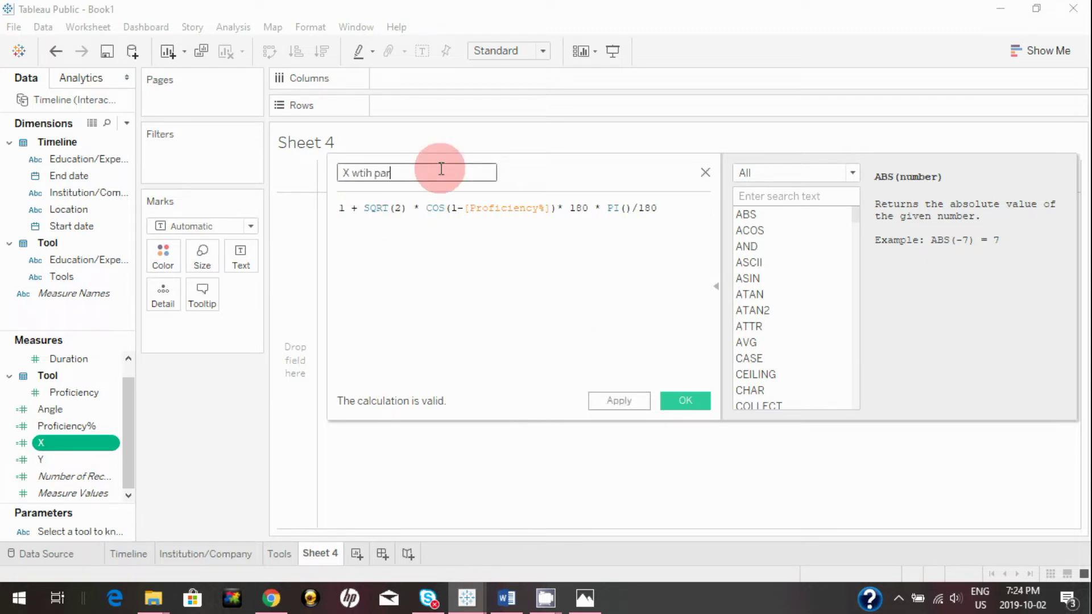
{"action": "type", "text": "am"}
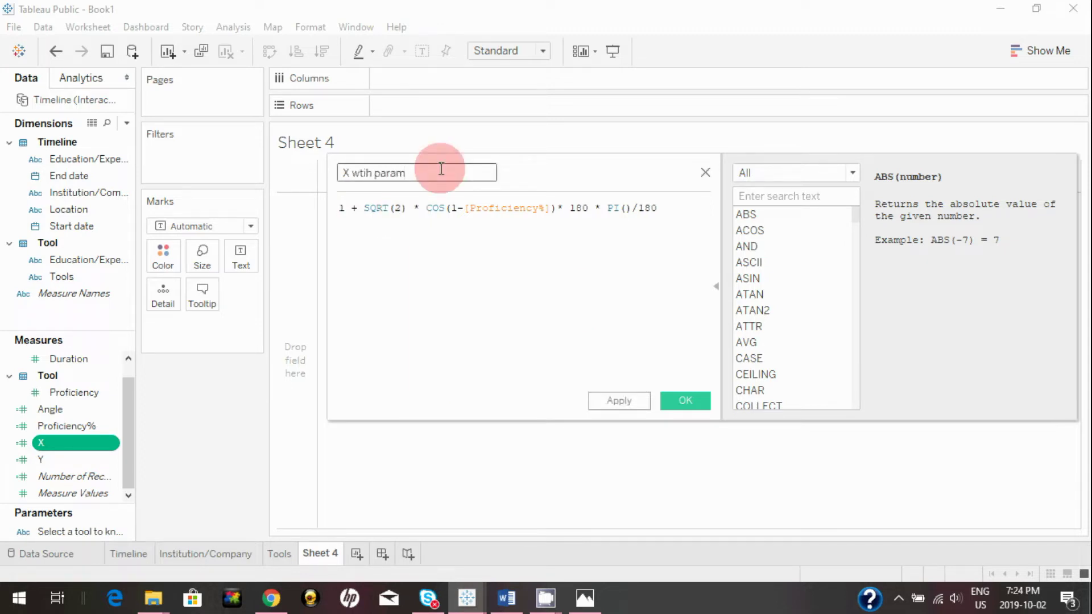
{"action": "type", "text": "eter"}
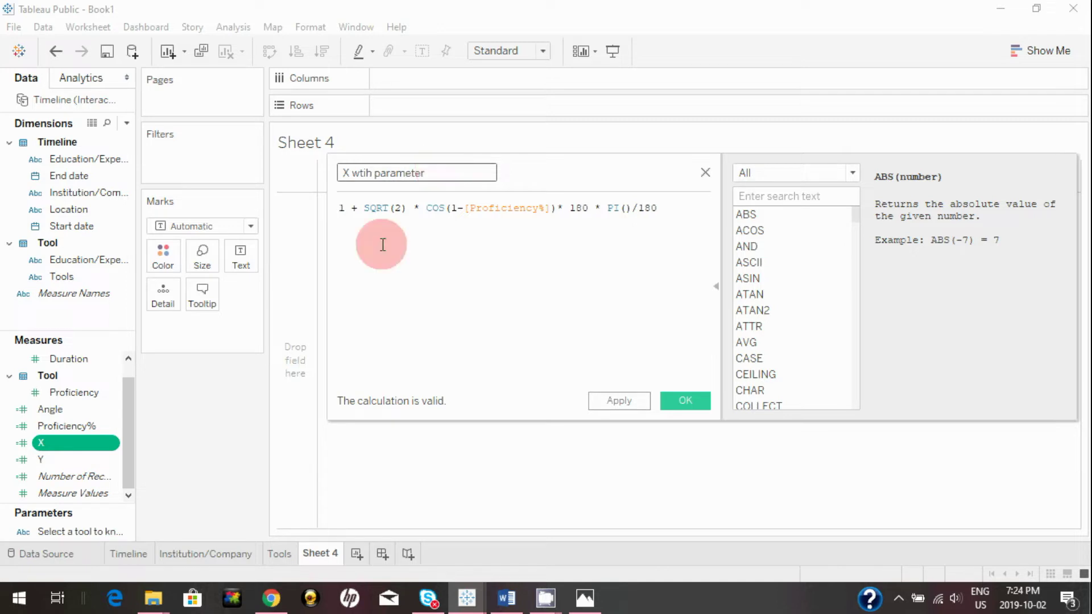
Change the X formula to IIF(ATTR([Tools])=[Select a tool to know the proficiency ], 1 + SQRT(2) * COS((1-[Proficiency%])*180 * PI() / 180),1) and apply it.
{"action": "left_click", "coordinate": [343, 209]}
{"action": "key", "text": "Return"}
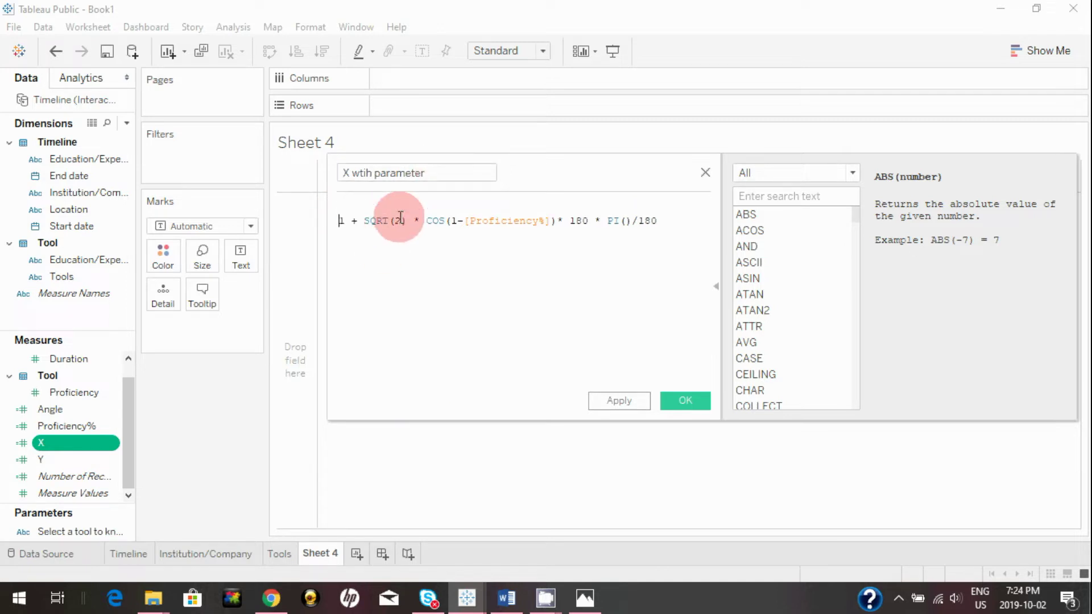
{"action": "key", "text": "Up"}
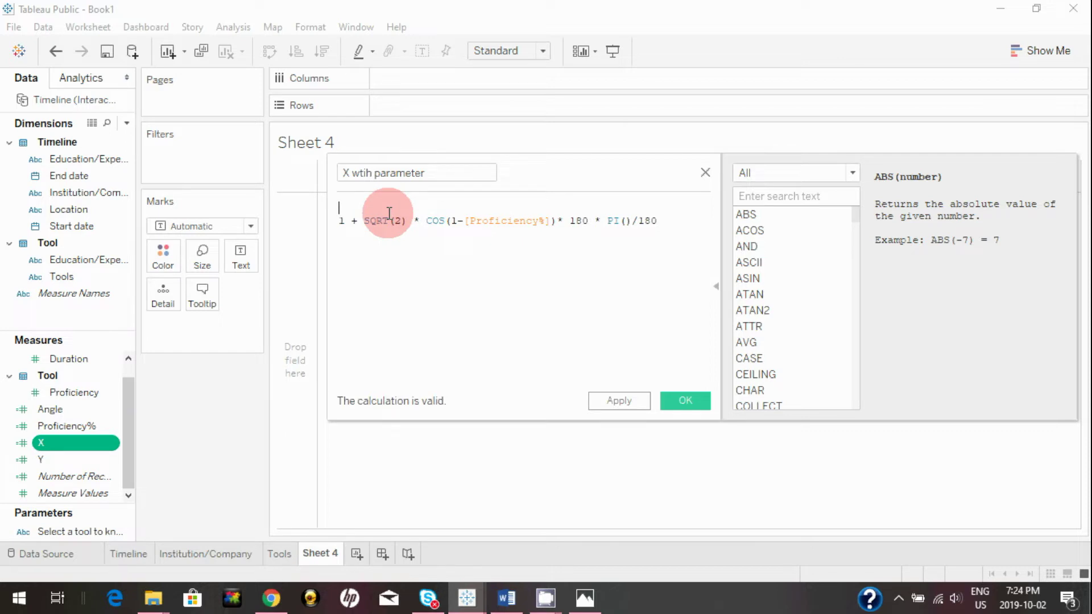
{"action": "type", "text": "ii"}
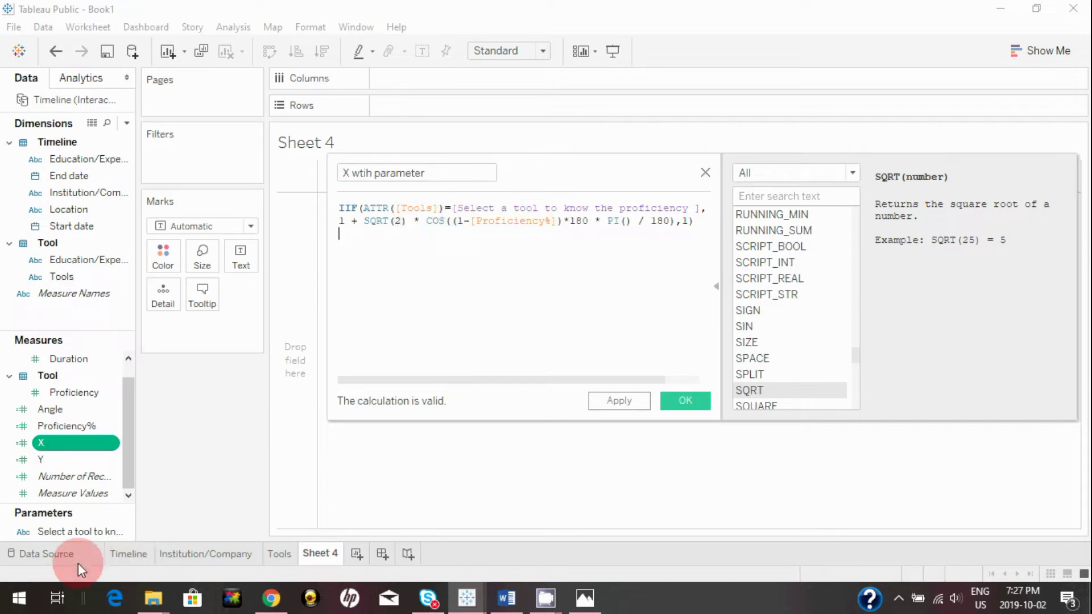
{"action": "left_click", "coordinate": [518, 341]}
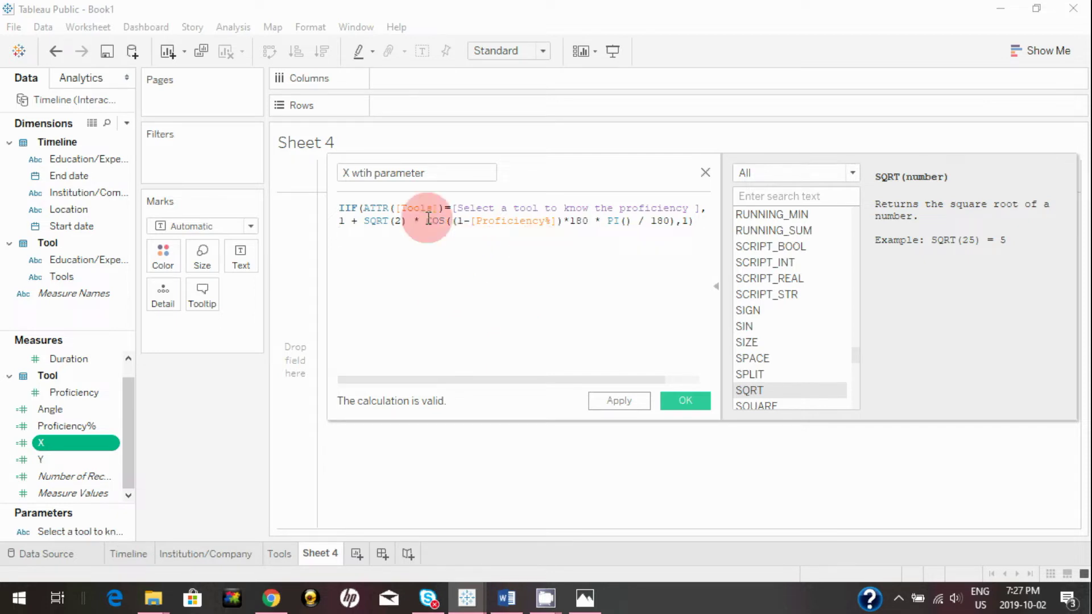
{"action": "left_click", "coordinate": [623, 408]}
{"action": "left_click_drag", "start_coordinate": [700, 208], "coordinate": [295, 199]}
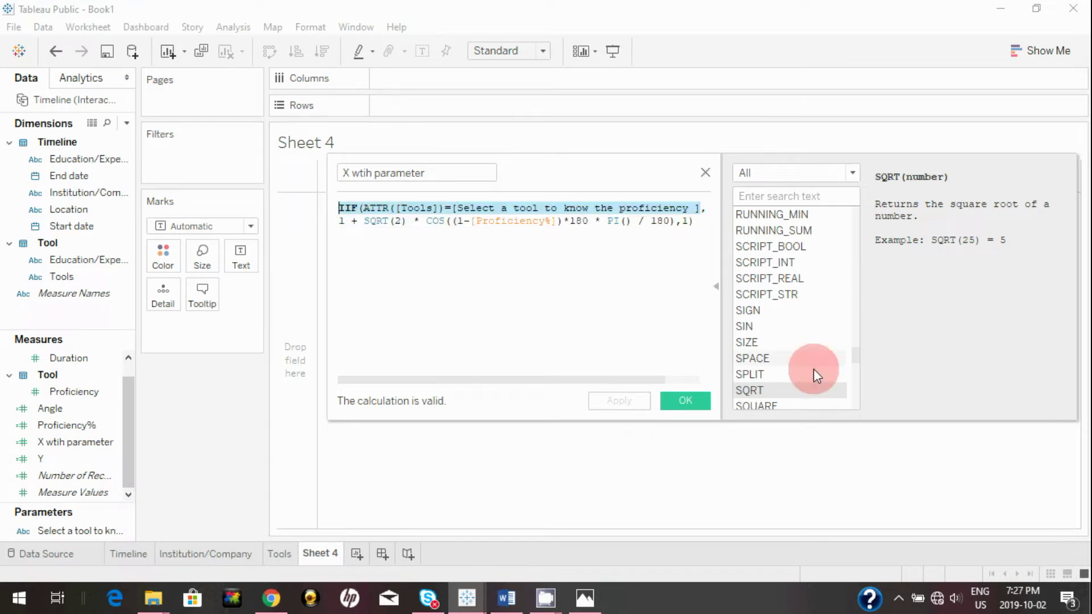
{"action": "left_click", "coordinate": [705, 173]}
Rename field Y as "Y with parameter" with formula IIF(ATTR([Tools])=[Select a tool to know the proficiency ], 1 + SQRT(2) * SIN([Angle] * PI() / 180),1), and save it.
{"action": "left_click", "coordinate": [67, 460]}
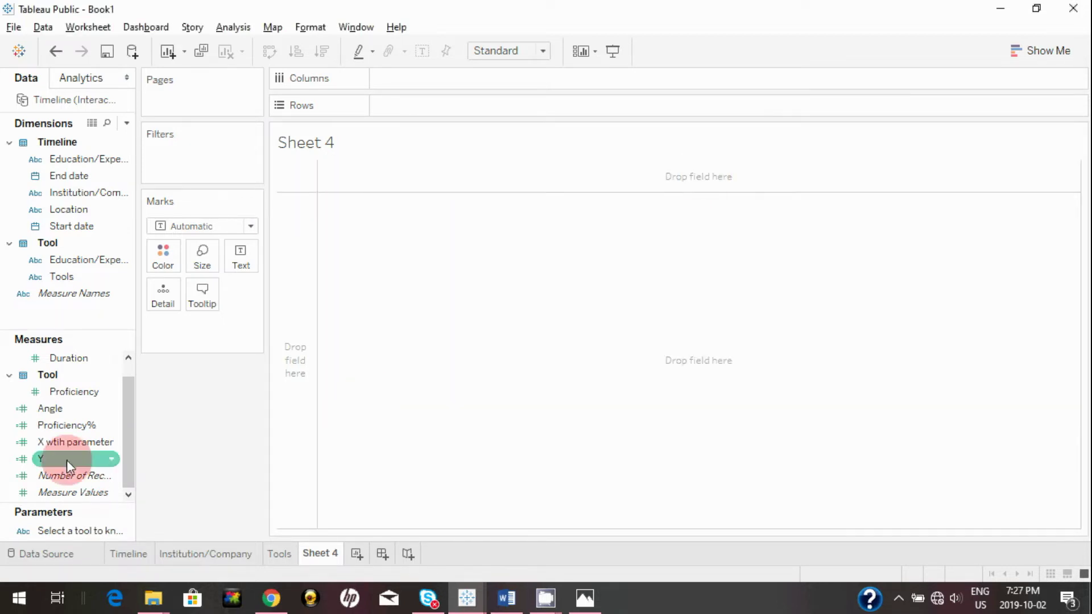
{"action": "left_click", "coordinate": [112, 460]}
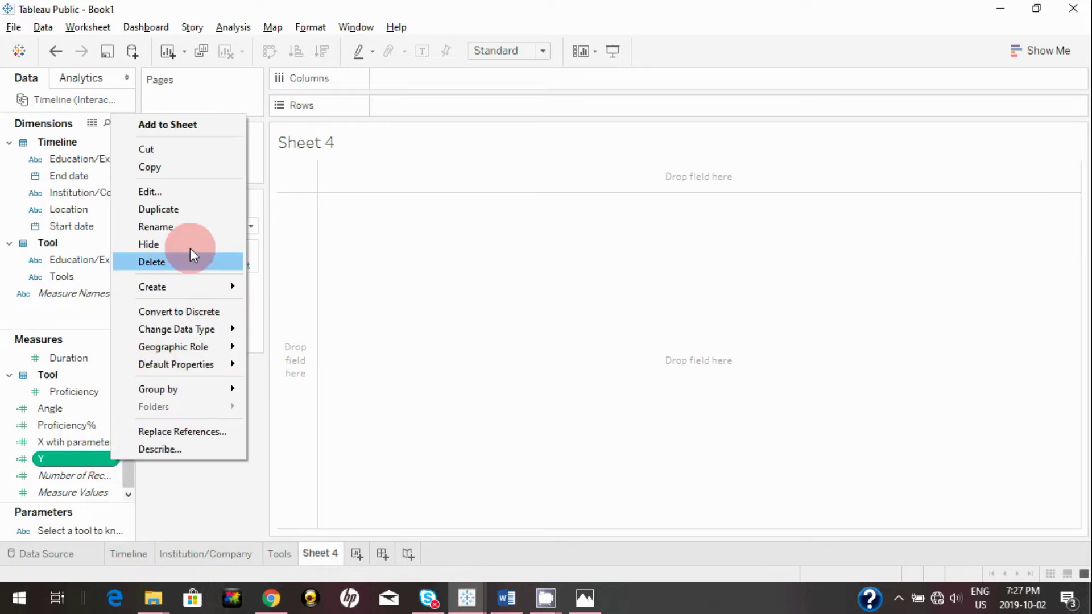
{"action": "left_click", "coordinate": [187, 191]}
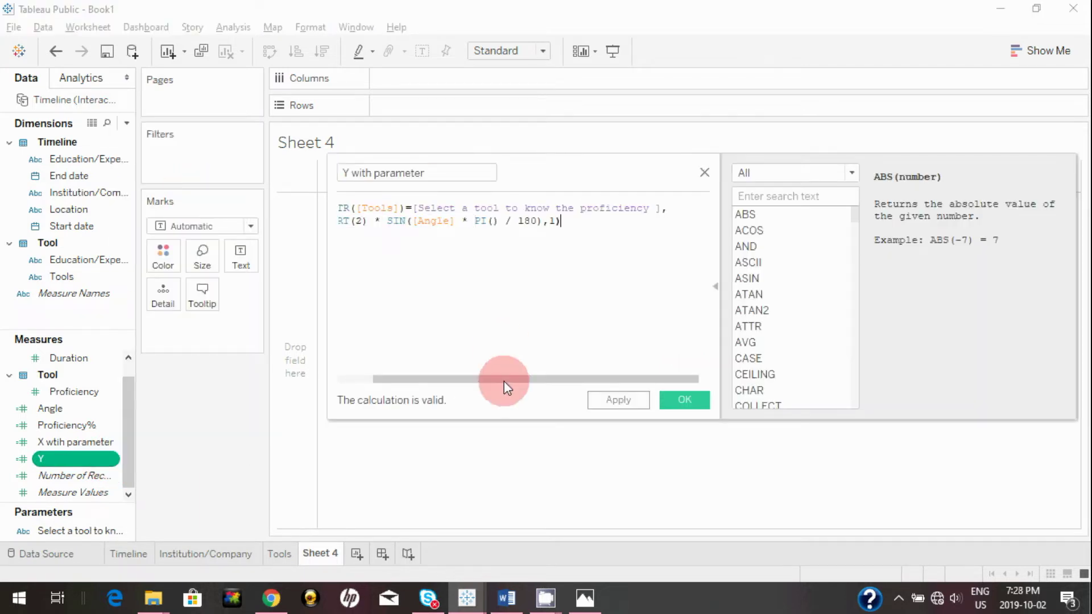
{"action": "left_click", "coordinate": [611, 398]}
{"action": "left_click", "coordinate": [686, 404]}
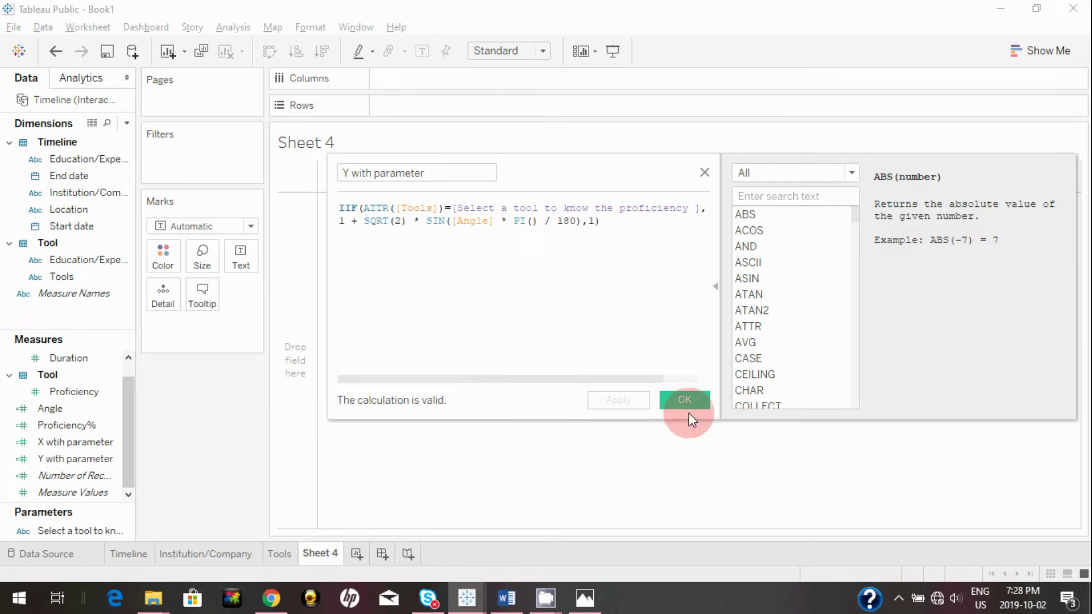
{"action": "left_click", "coordinate": [686, 402]}
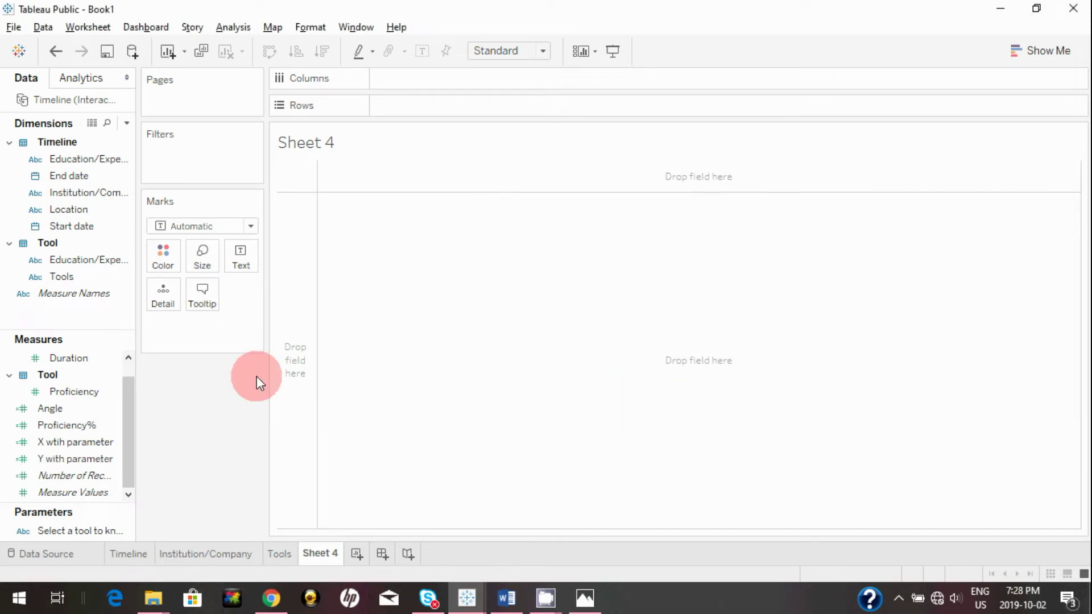
Place X wtih parameter on Columns and Y with parameter on Rows of Sheet 4.
{"action": "left_click", "coordinate": [89, 441]}
{"action": "mouse_move", "coordinate": [91, 441]}
{"action": "left_mouse_down"}
{"action": "mouse_move", "coordinate": [438, 158]}
{"action": "mouse_move", "coordinate": [441, 78]}
{"action": "left_mouse_up"}
{"action": "mouse_move", "coordinate": [57, 458]}
{"action": "left_mouse_down"}
{"action": "mouse_move", "coordinate": [227, 419]}
{"action": "mouse_move", "coordinate": [455, 219]}
{"action": "mouse_move", "coordinate": [442, 123]}
{"action": "mouse_move", "coordinate": [419, 105]}
{"action": "left_mouse_up"}
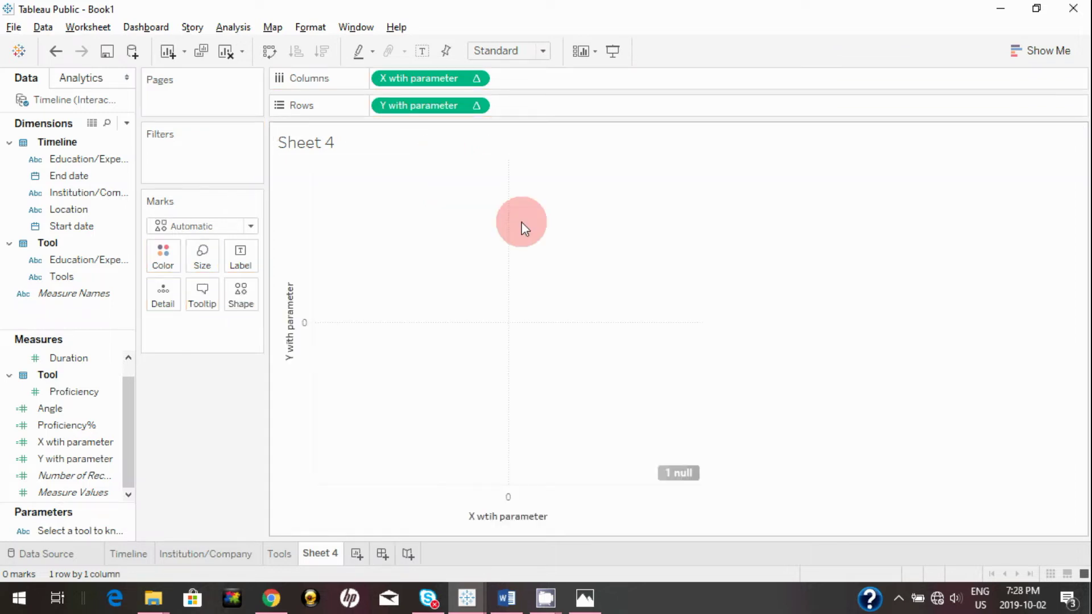
Add the Tools dimension to Detail on the Marks card so the chart plots one mark per tool.
{"action": "left_click", "coordinate": [77, 294]}
{"action": "left_click", "coordinate": [67, 275]}
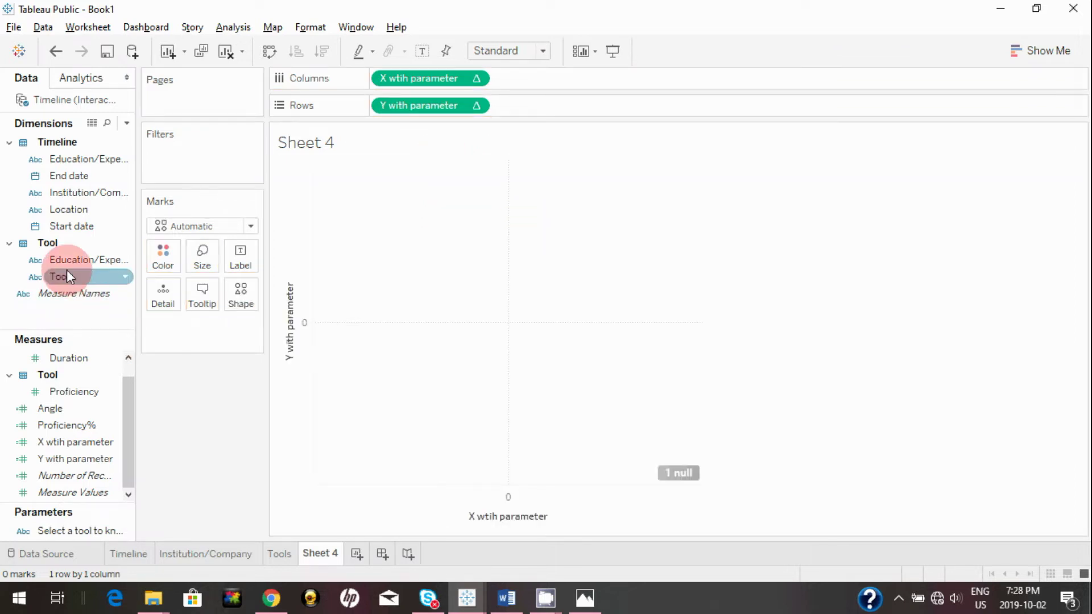
{"action": "left_click_drag", "start_coordinate": [67, 273], "coordinate": [153, 286]}
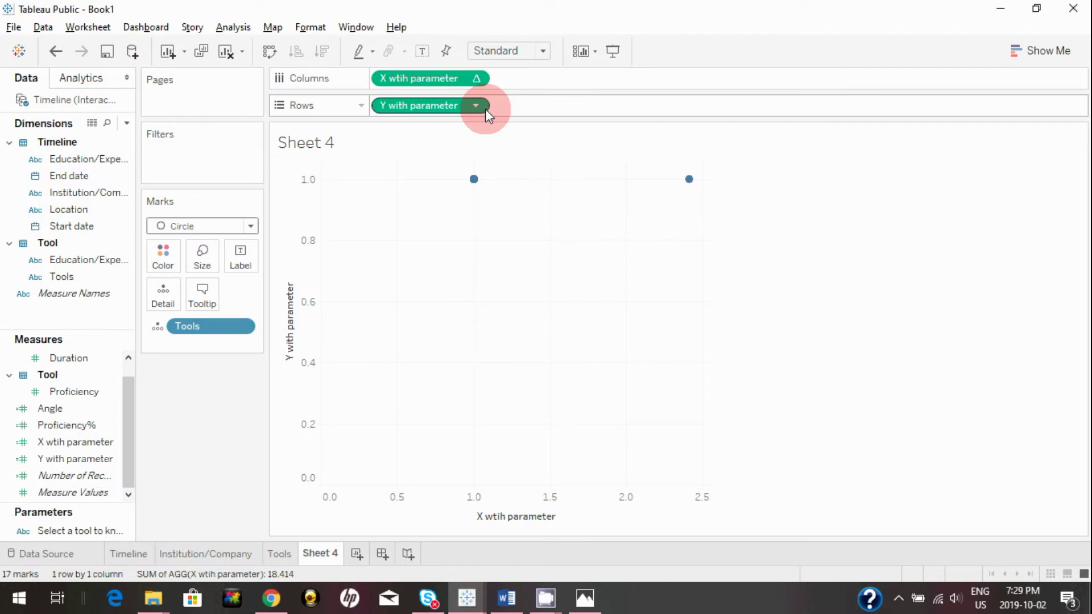
Compute both X wtih parameter and Y with parameter using Tools, and change the mark type to Line.
{"action": "left_click", "coordinate": [476, 79]}
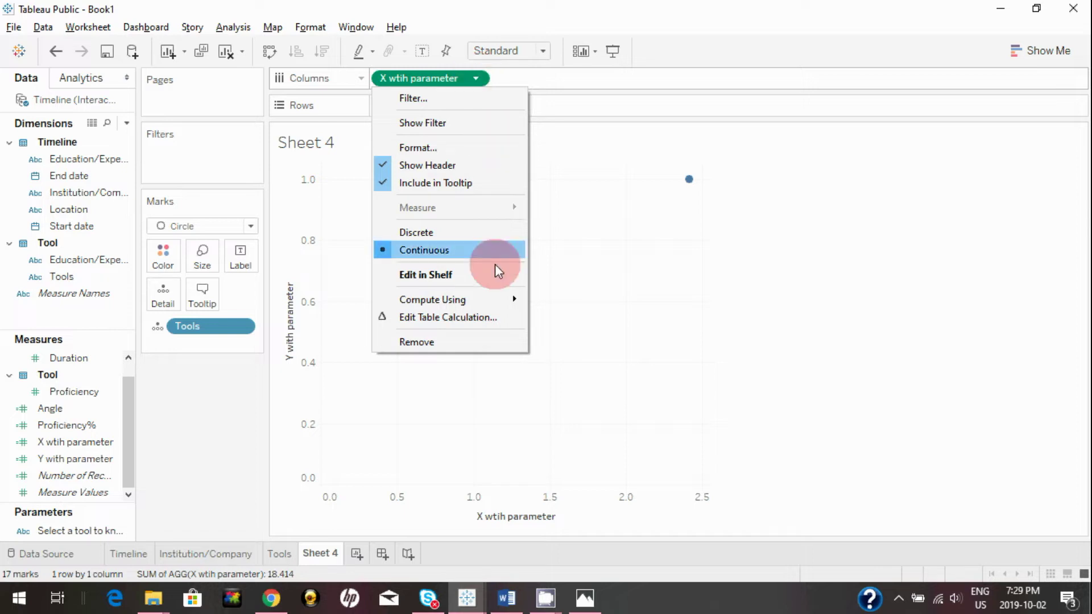
{"action": "mouse_move", "coordinate": [492, 305]}
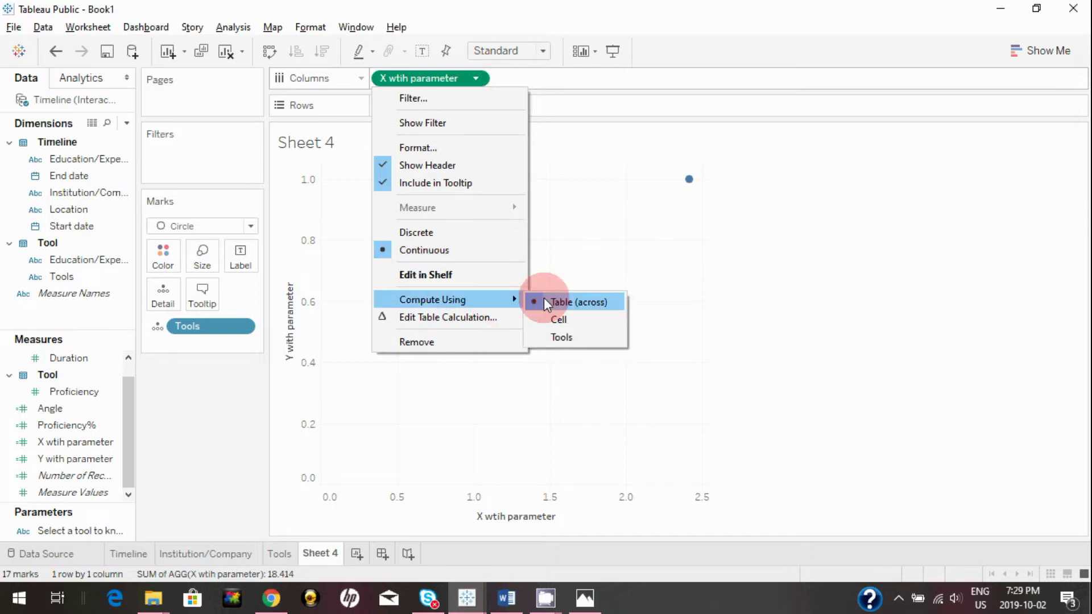
{"action": "left_click", "coordinate": [555, 338]}
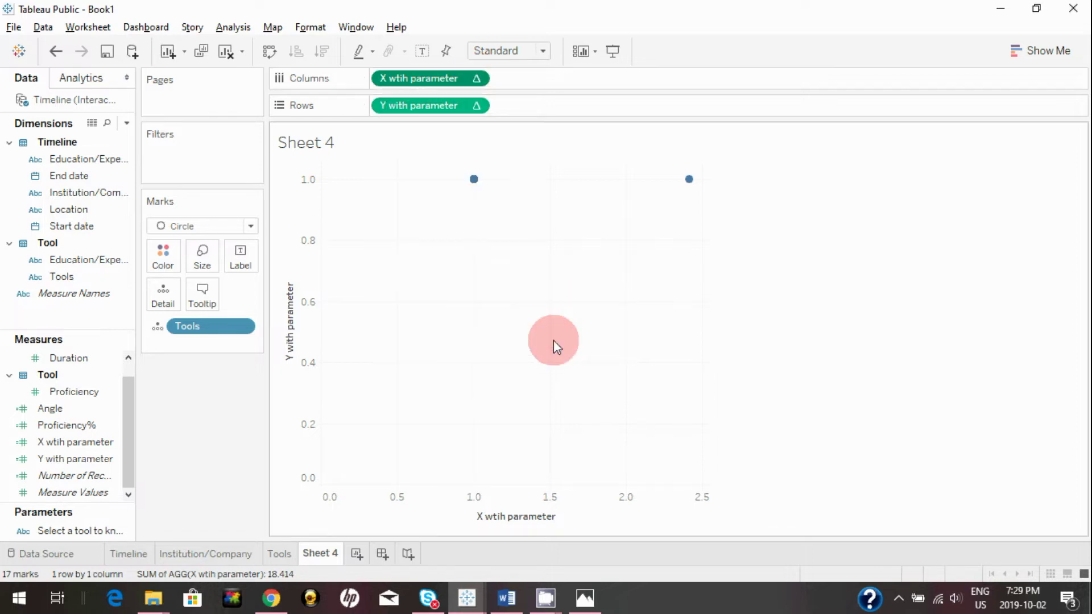
{"action": "left_click", "coordinate": [475, 105]}
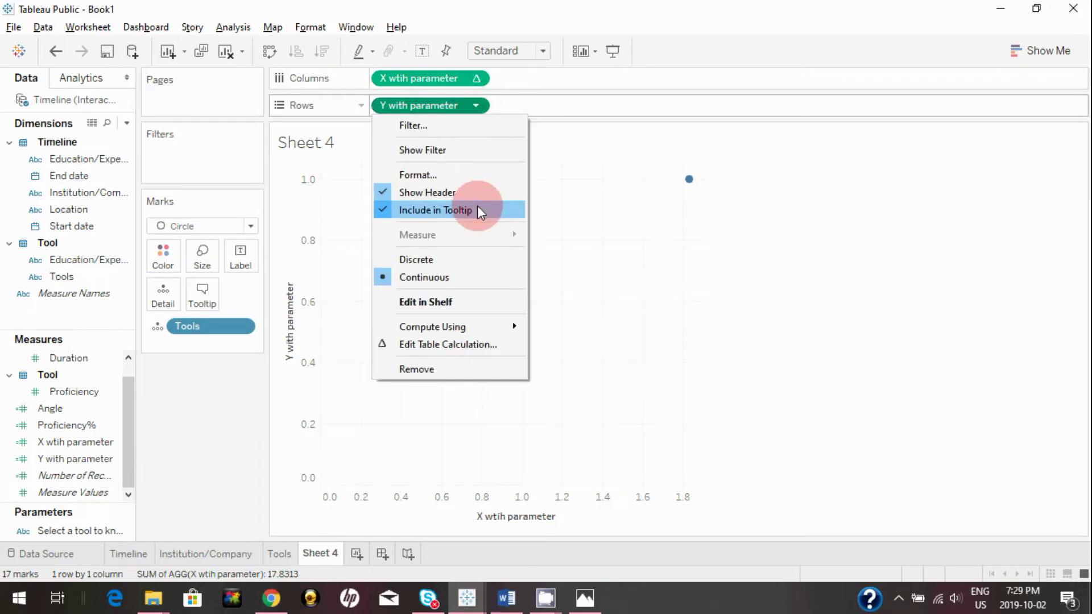
{"action": "mouse_move", "coordinate": [481, 333]}
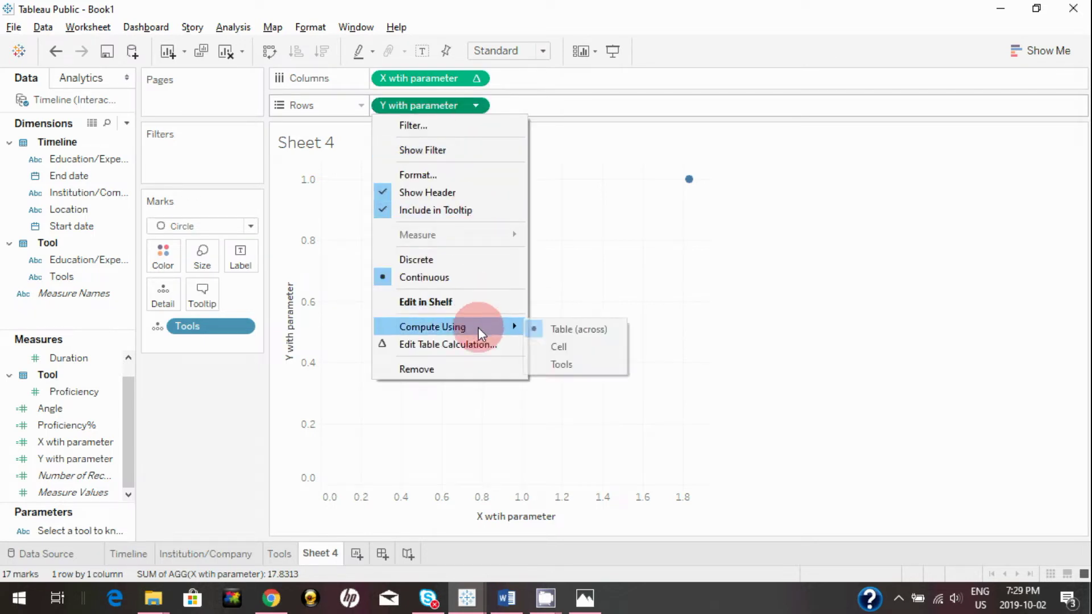
{"action": "left_click", "coordinate": [553, 364]}
{"action": "left_click", "coordinate": [192, 226]}
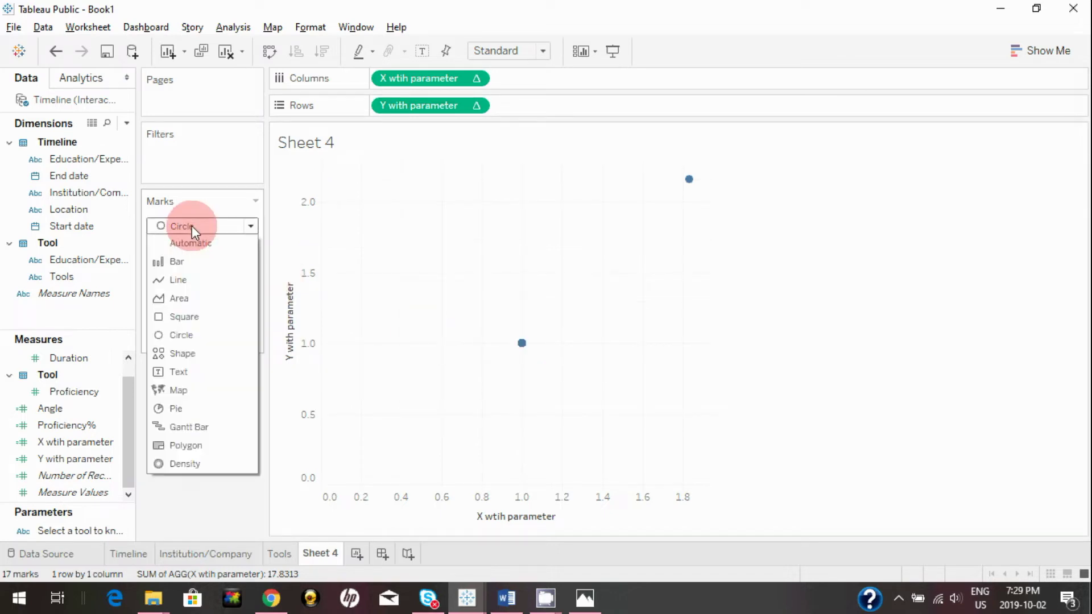
{"action": "left_click", "coordinate": [194, 284]}
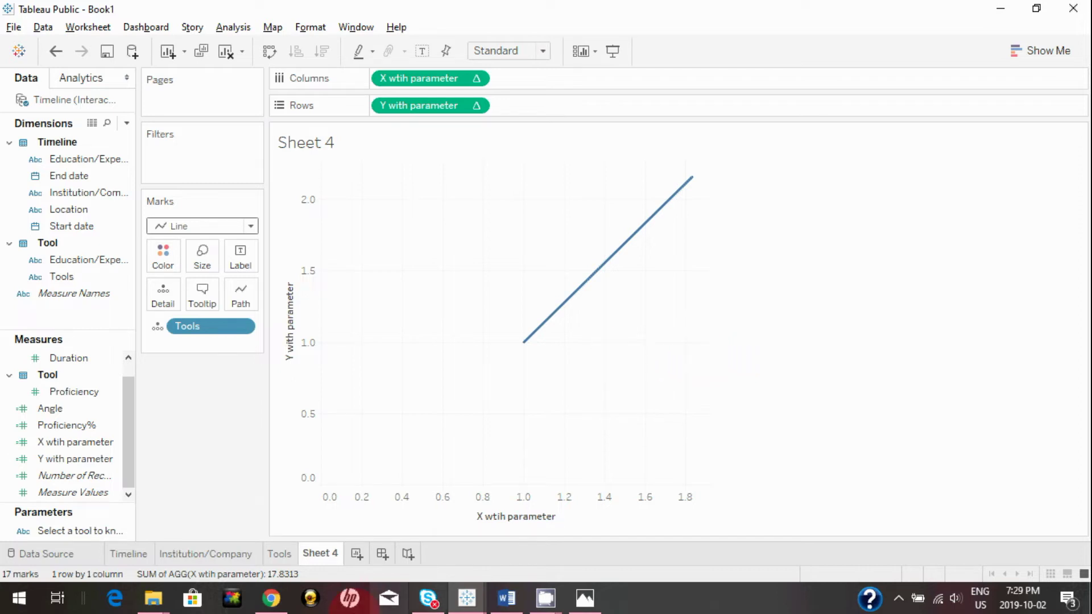
Switch to Chrome and view the gauge chart image from Tableau Community Forums along with its image options.
{"action": "left_click", "coordinate": [271, 597]}
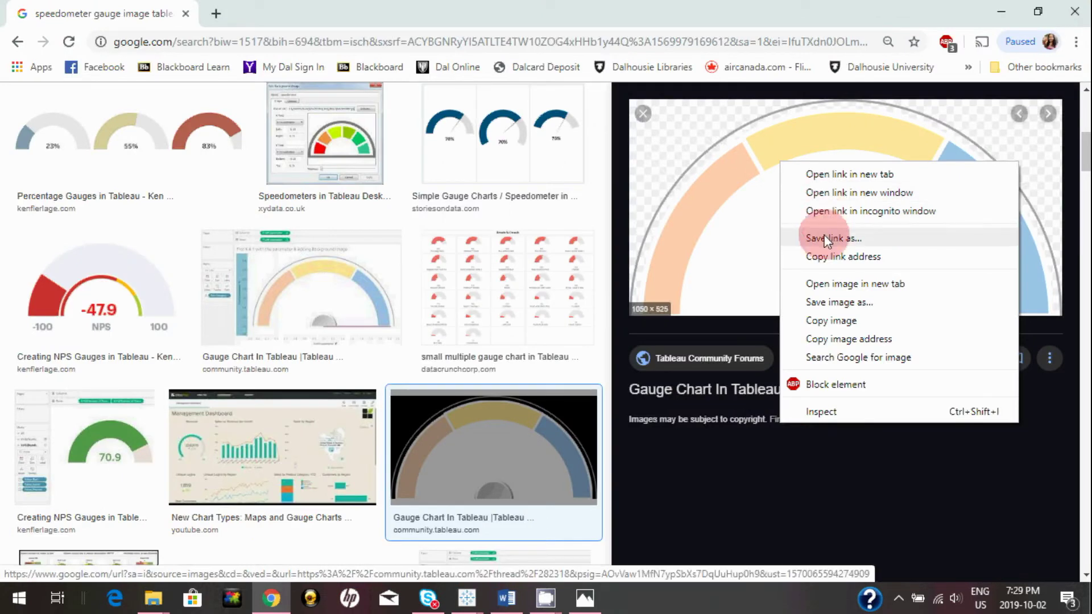
{"action": "left_click", "coordinate": [745, 243]}
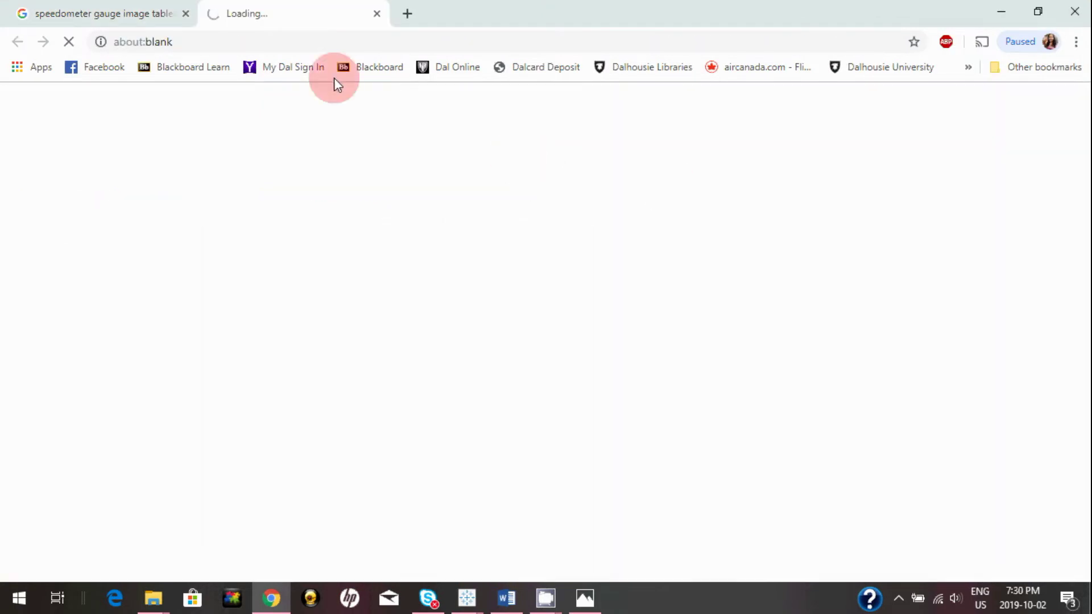
{"action": "left_click", "coordinate": [376, 14]}
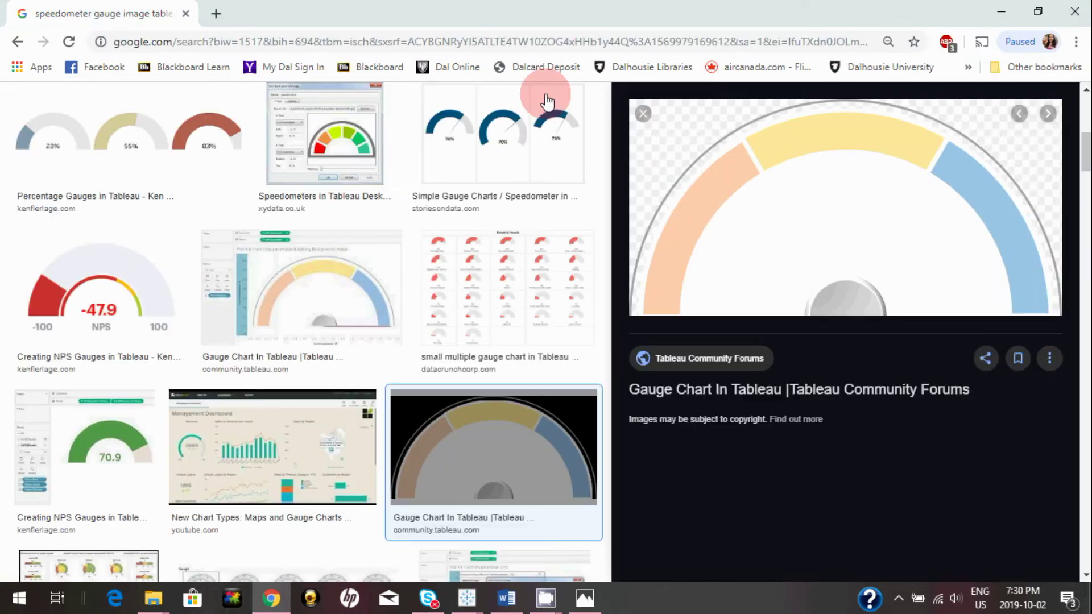
{"action": "right_click", "coordinate": [769, 155]}
{"action": "left_click", "coordinate": [812, 281]}
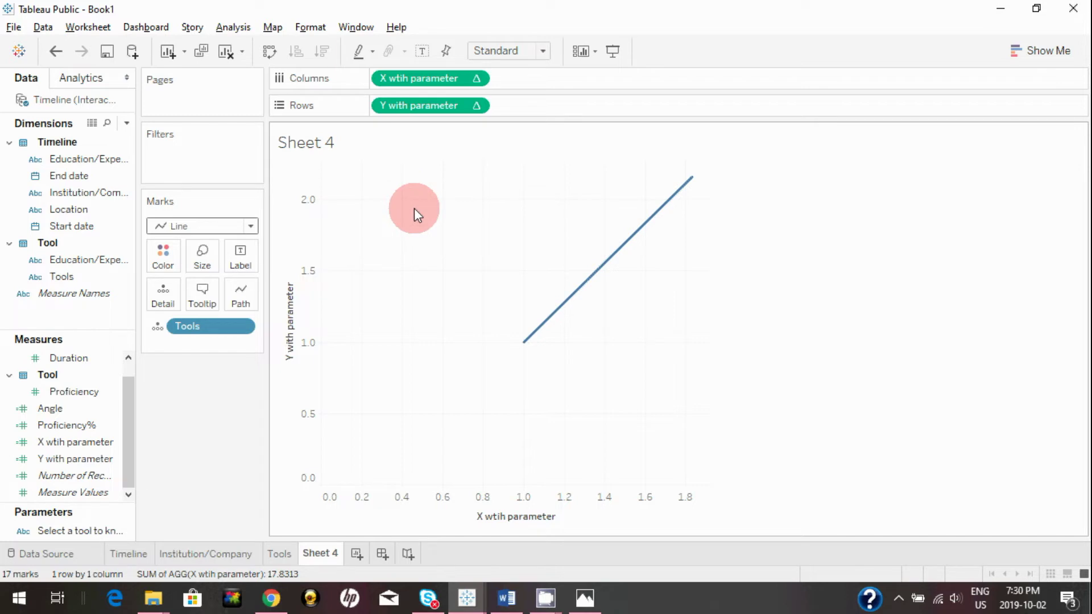
Back in Tableau, add image15.png from the Captures folder as a background image for the Timeline (Interactive Resume) data source.
{"action": "left_click", "coordinate": [273, 27]}
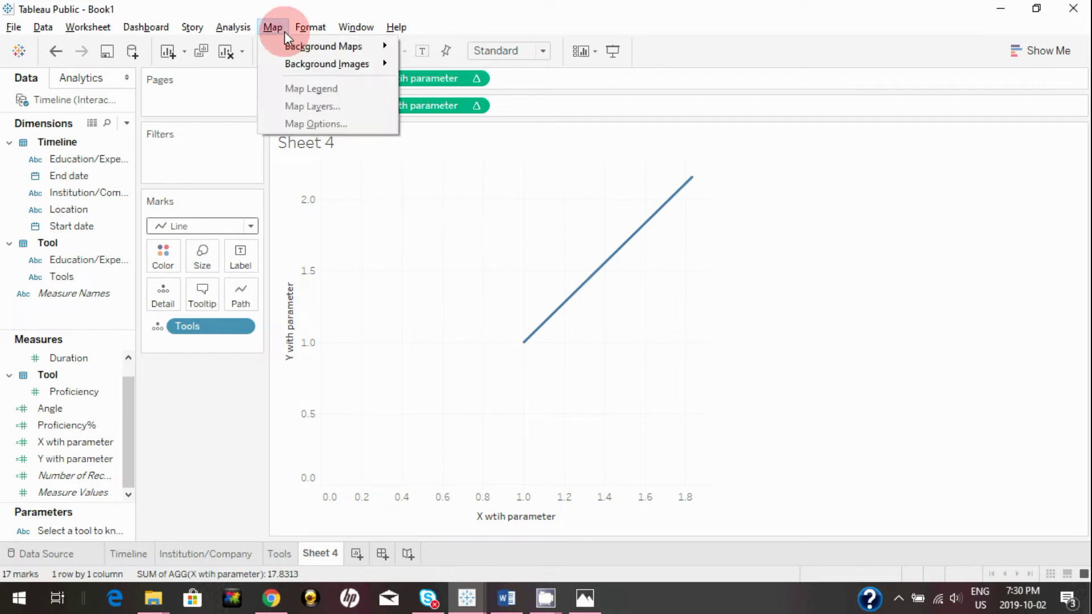
{"action": "mouse_move", "coordinate": [306, 66]}
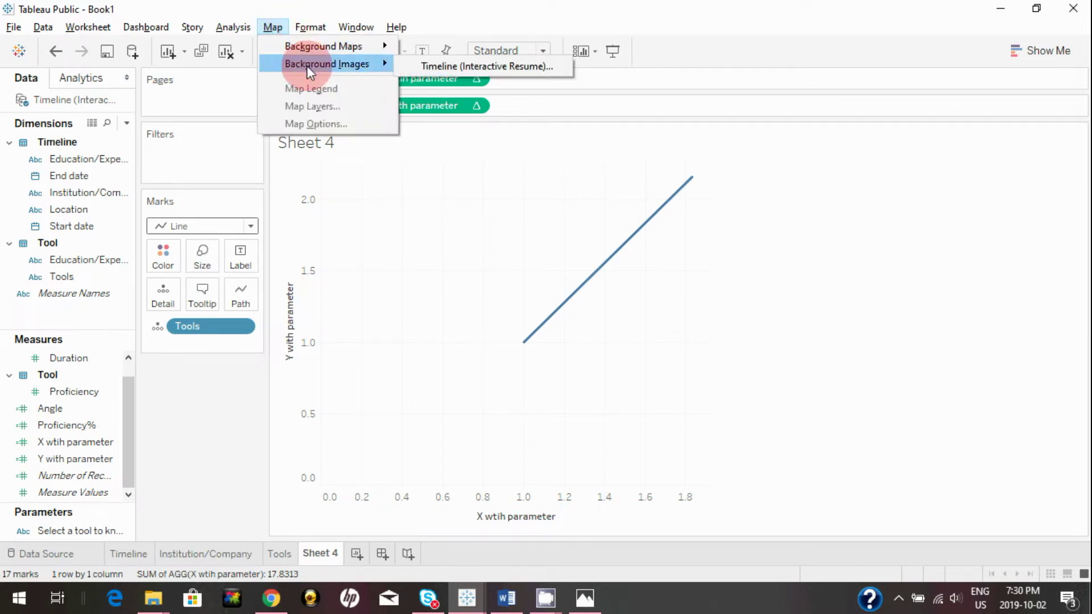
{"action": "left_click", "coordinate": [452, 66]}
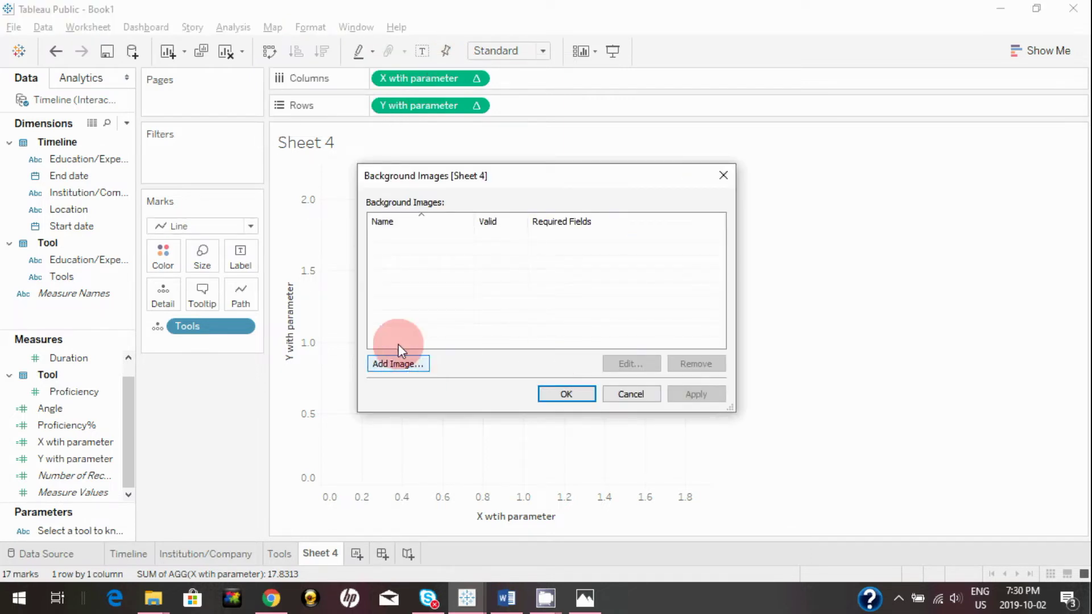
{"action": "left_click", "coordinate": [400, 364]}
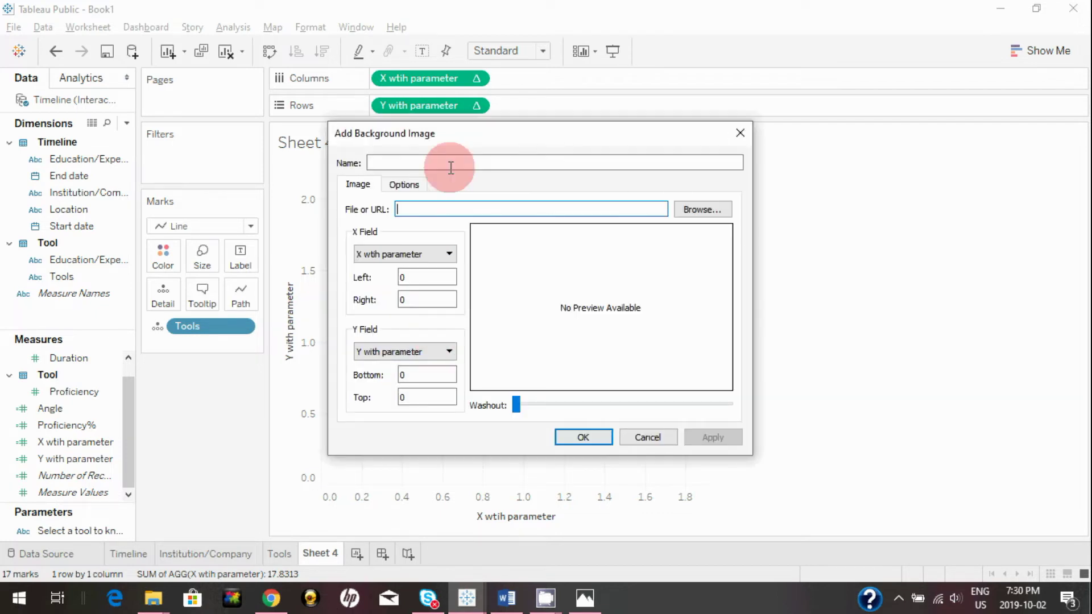
{"action": "left_click", "coordinate": [694, 209]}
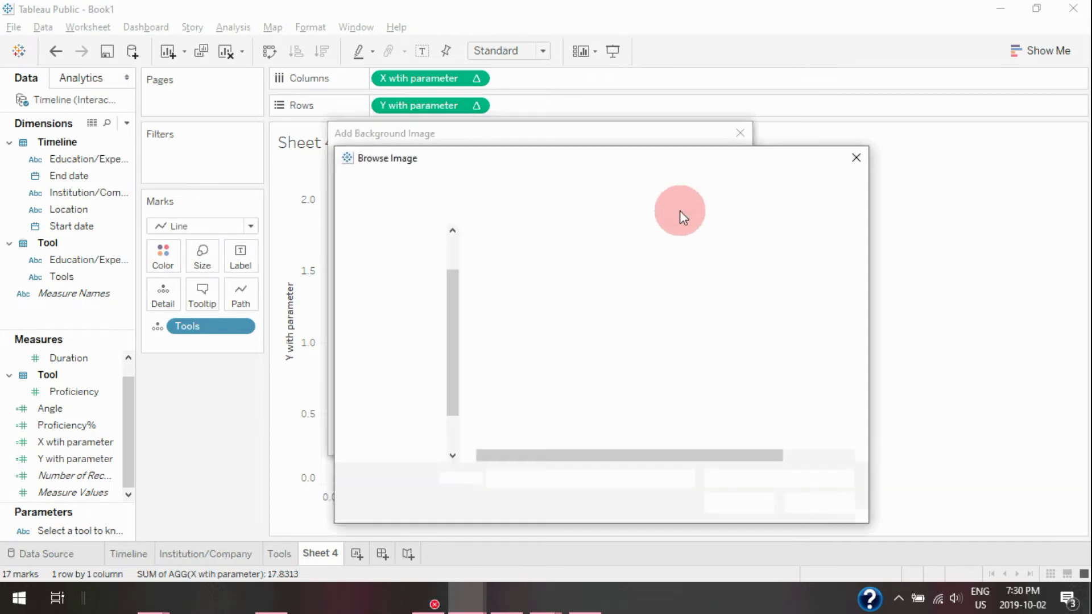
{"action": "double_click", "coordinate": [622, 247]}
{"action": "double_click", "coordinate": [504, 413]}
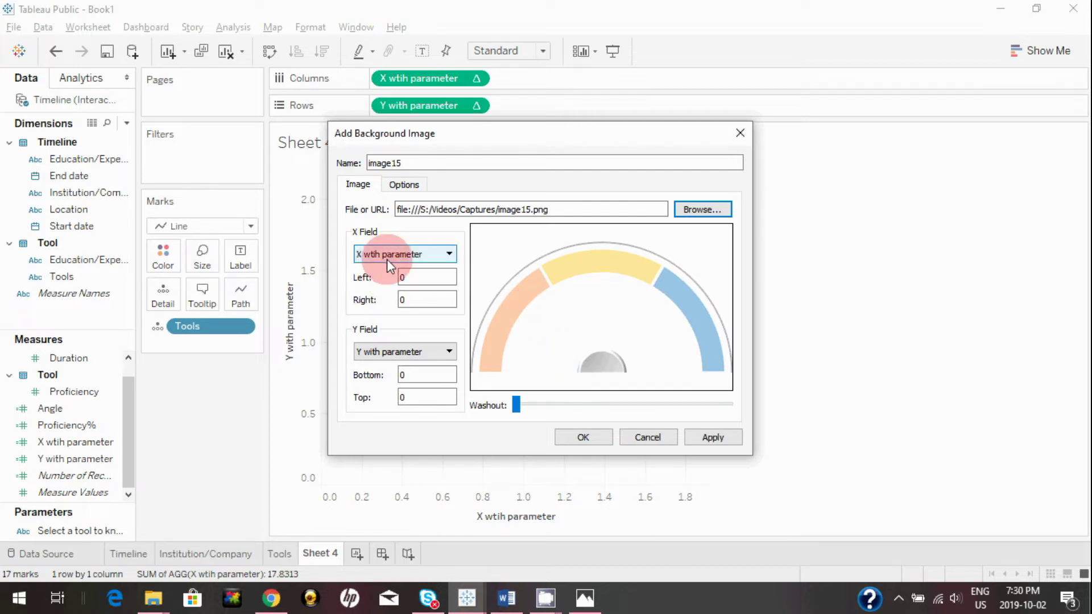
Set the background image's X field range to -0.5 for Left and 2.5 for Right.
{"action": "left_click", "coordinate": [420, 278]}
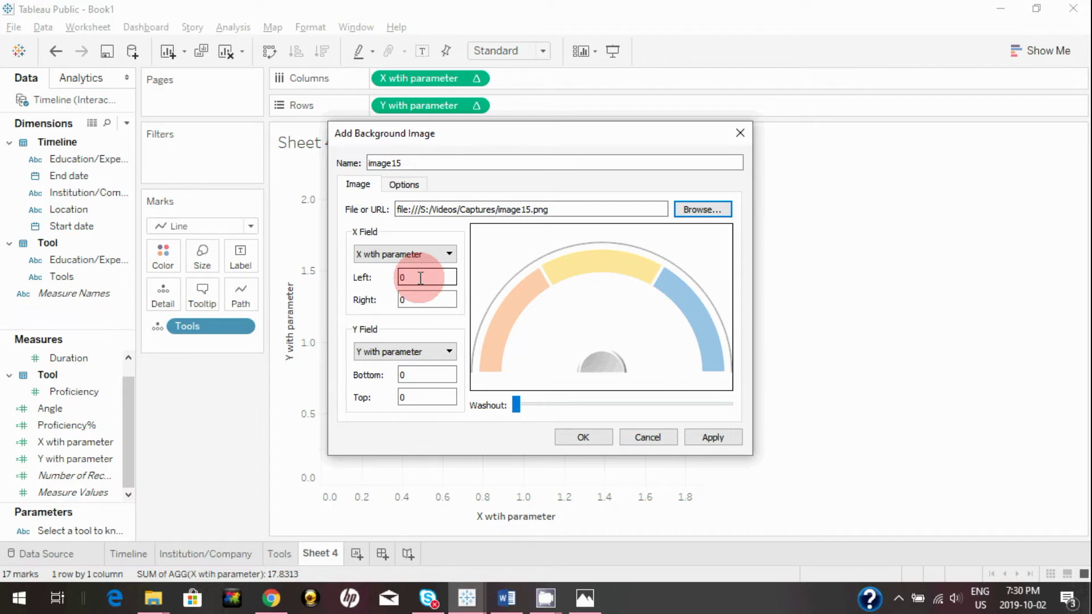
{"action": "key", "text": "BackSpace"}
{"action": "type", "text": "-0."}
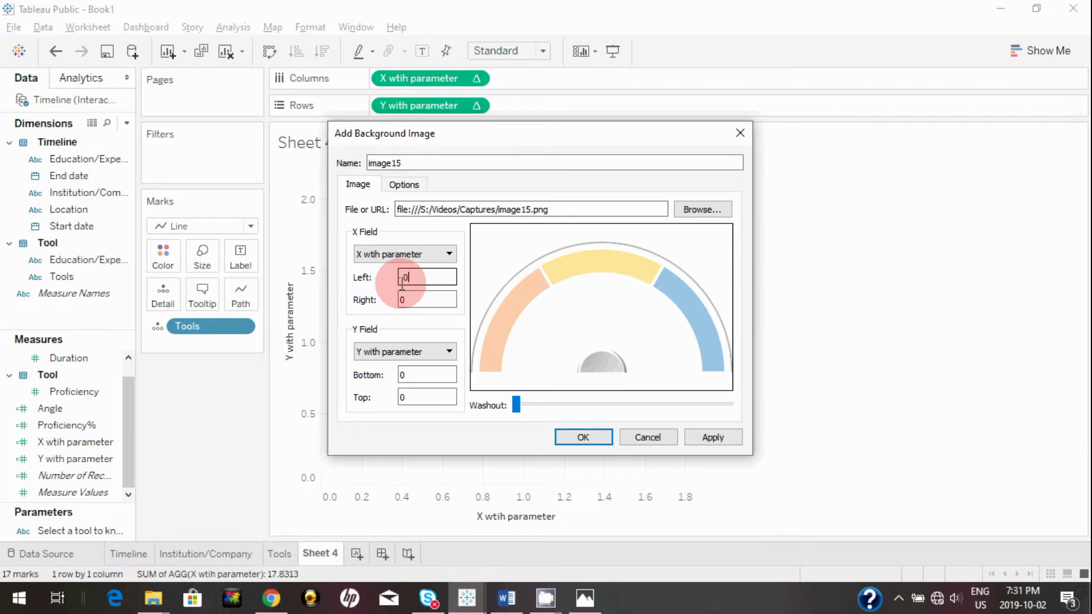
{"action": "type", "text": "5"}
{"action": "left_click", "coordinate": [417, 297]}
{"action": "key", "text": "Tab"}
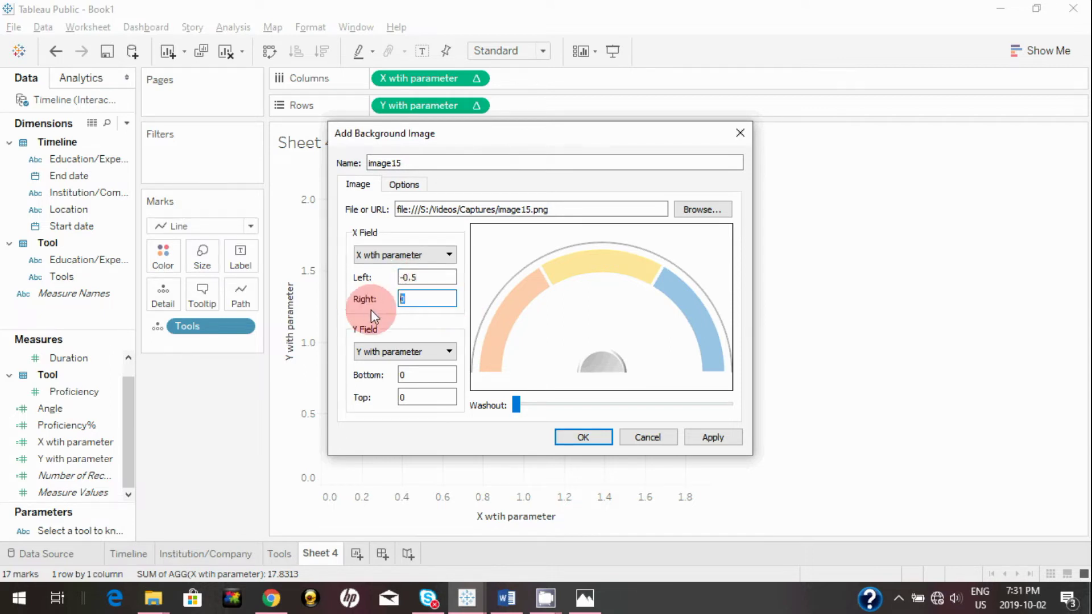
{"action": "type", "text": "2.5"}
Set the background image's Y field range to 1 for Bottom and 2.5 for Top, and apply the image.
{"action": "double_click", "coordinate": [394, 378]}
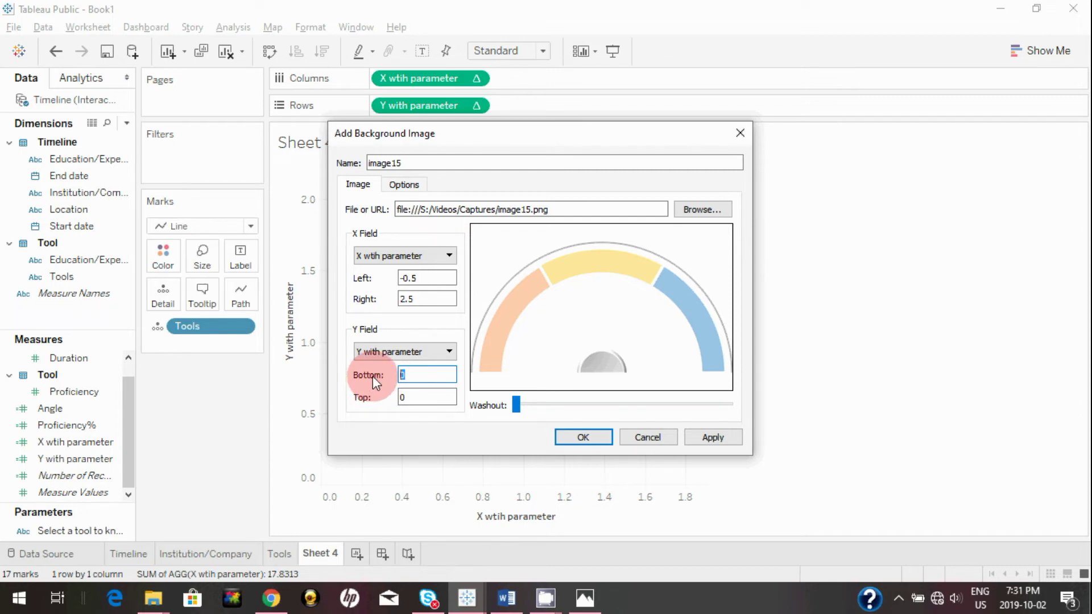
{"action": "type", "text": "1"}
{"action": "double_click", "coordinate": [401, 397]}
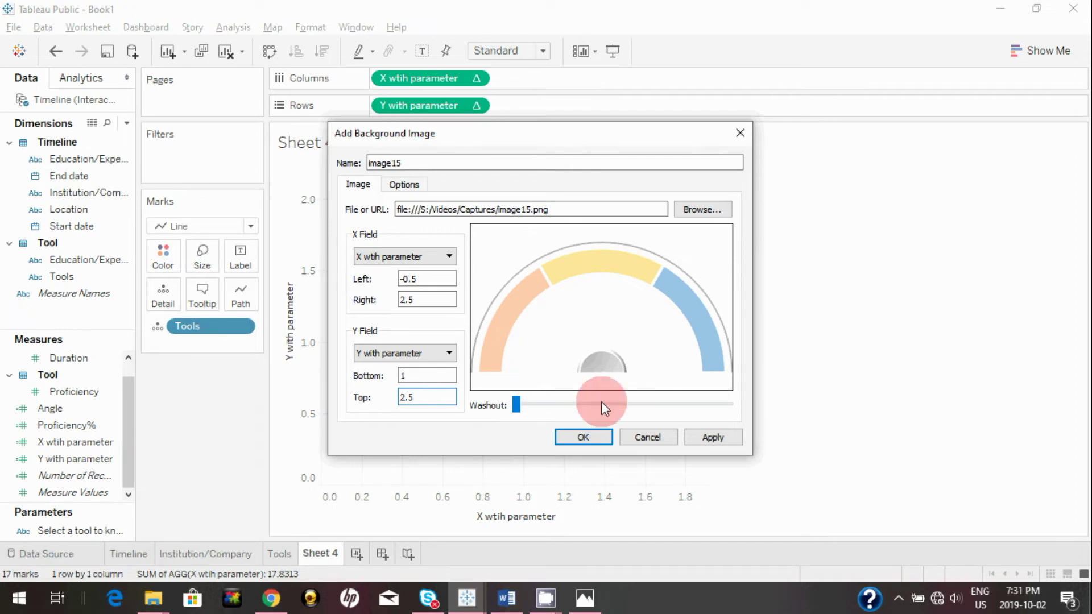
{"action": "left_click", "coordinate": [711, 436]}
{"action": "left_click", "coordinate": [585, 436]}
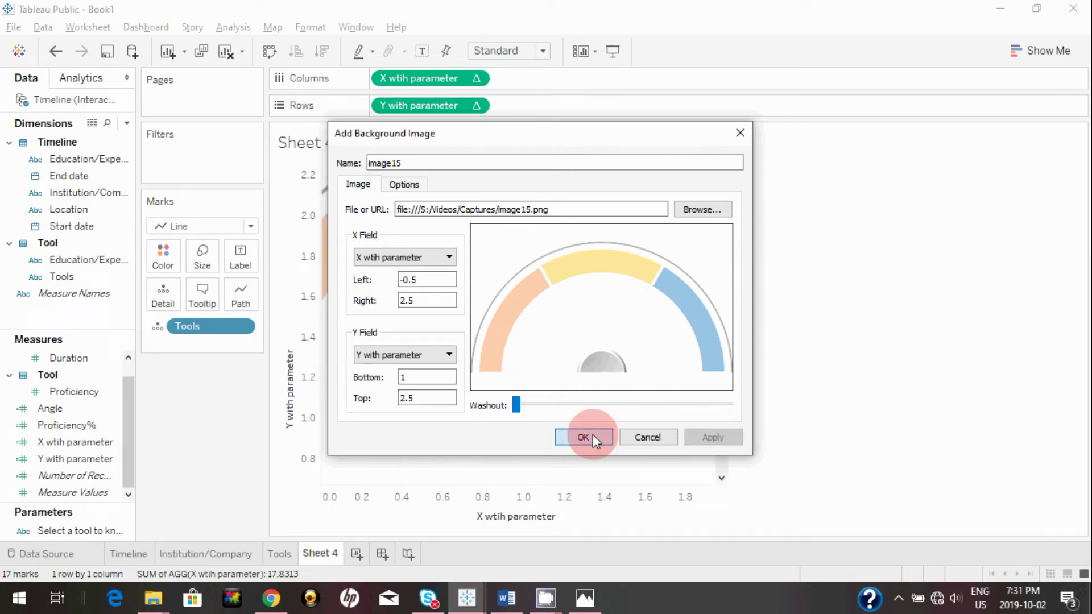
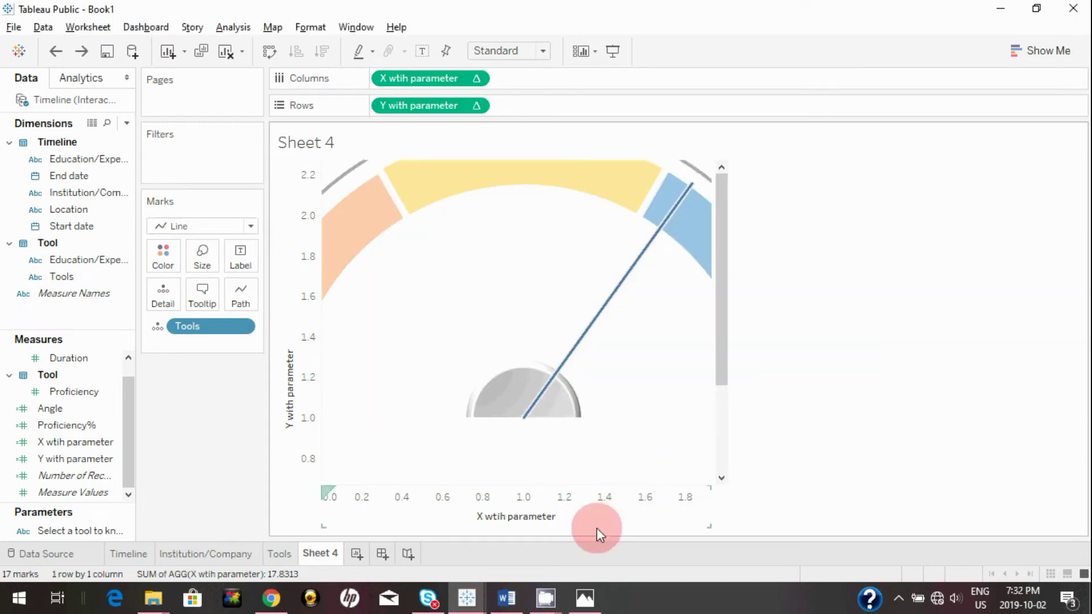
Set the X wtih parameter axis to a fixed range from -0.5 to 2.5.
{"action": "right_click", "coordinate": [463, 512]}
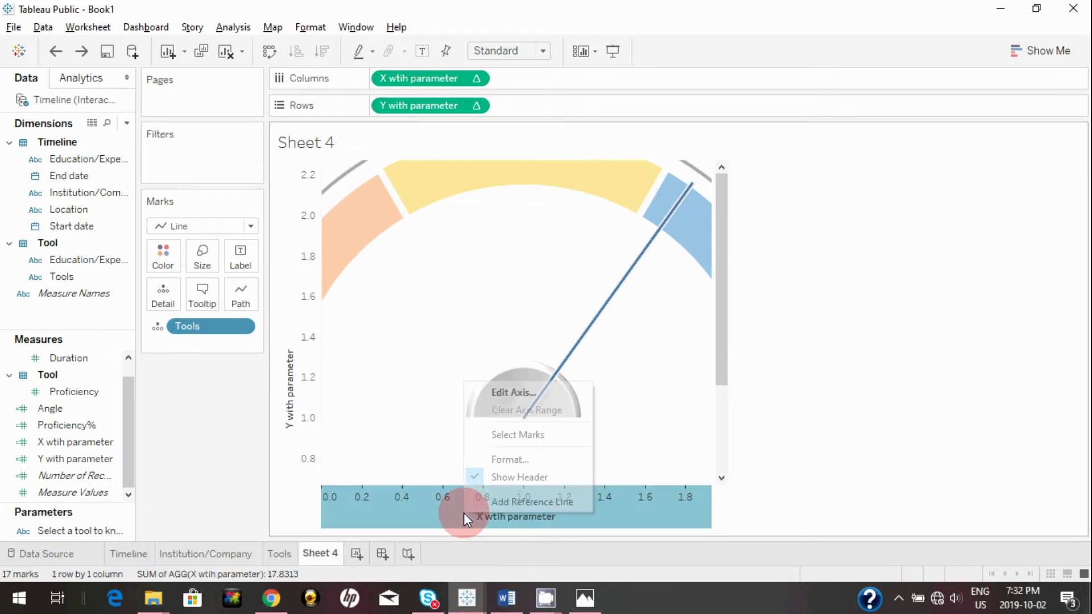
{"action": "left_click", "coordinate": [503, 387]}
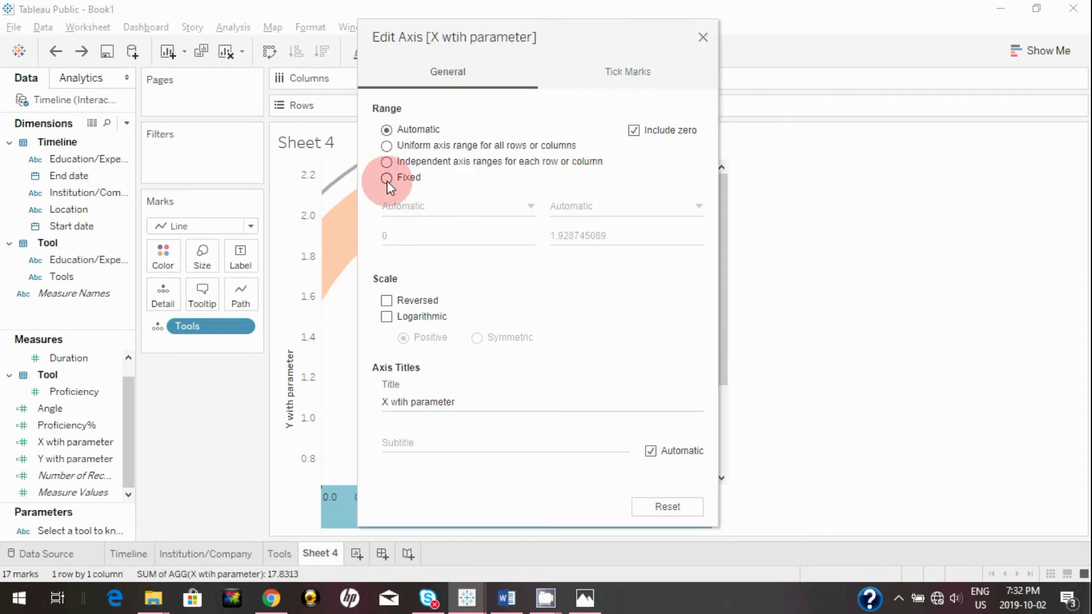
{"action": "left_click", "coordinate": [387, 179]}
{"action": "left_click", "coordinate": [416, 237]}
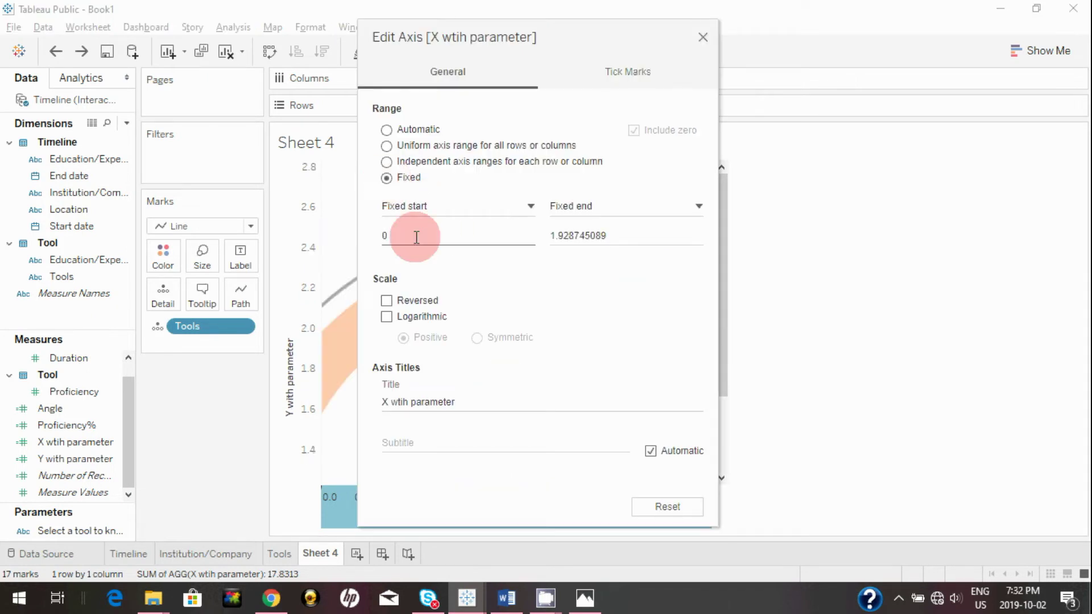
{"action": "left_click", "coordinate": [416, 237]}
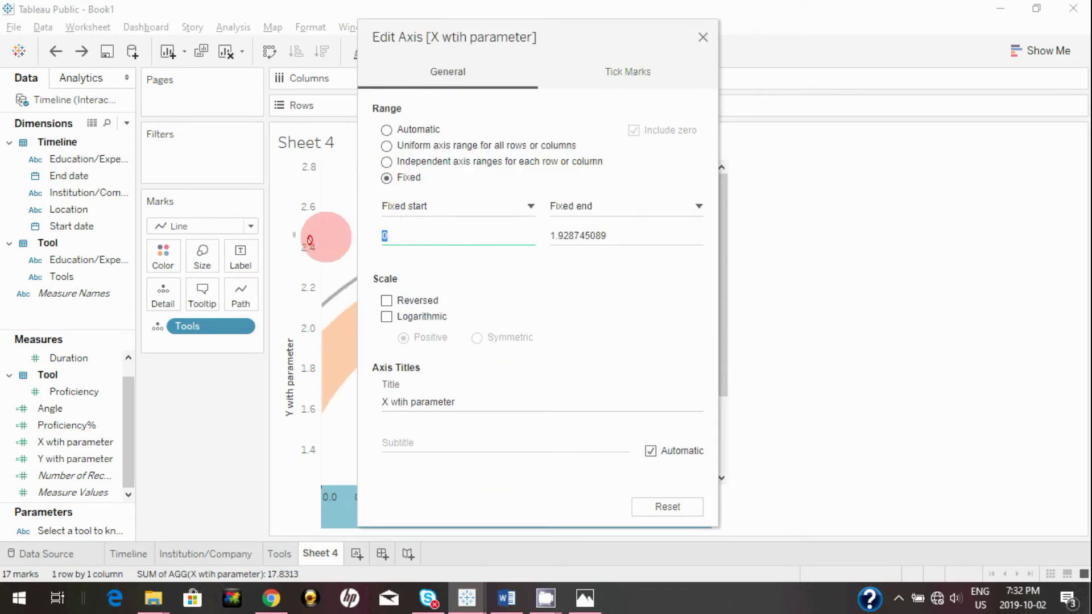
{"action": "left_click", "coordinate": [449, 252]}
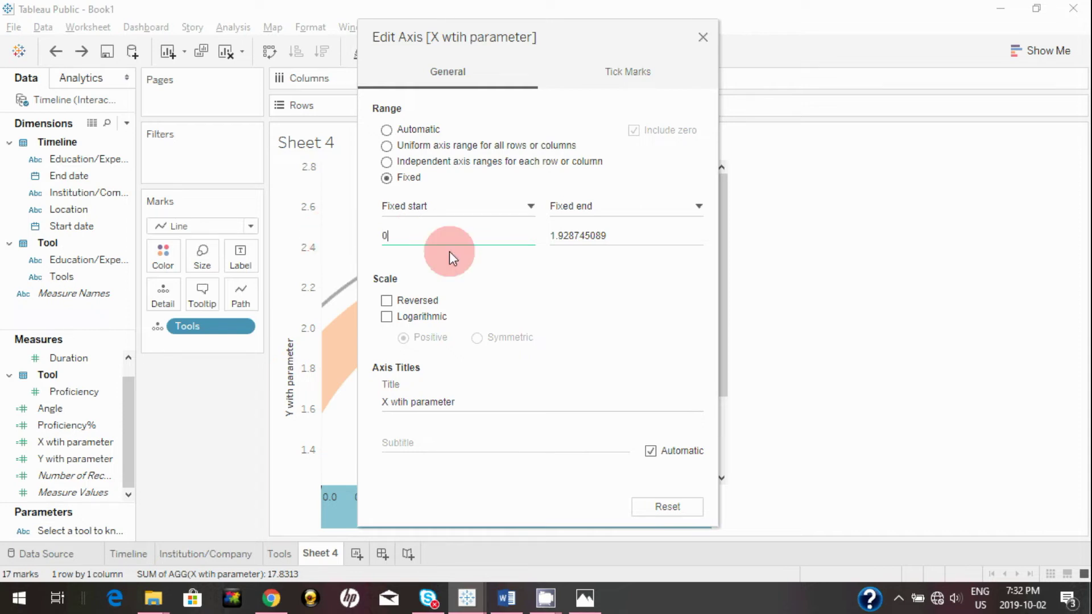
{"action": "key", "text": "BackSpace"}
{"action": "type", "text": "-0.5"}
{"action": "left_click", "coordinate": [631, 235]}
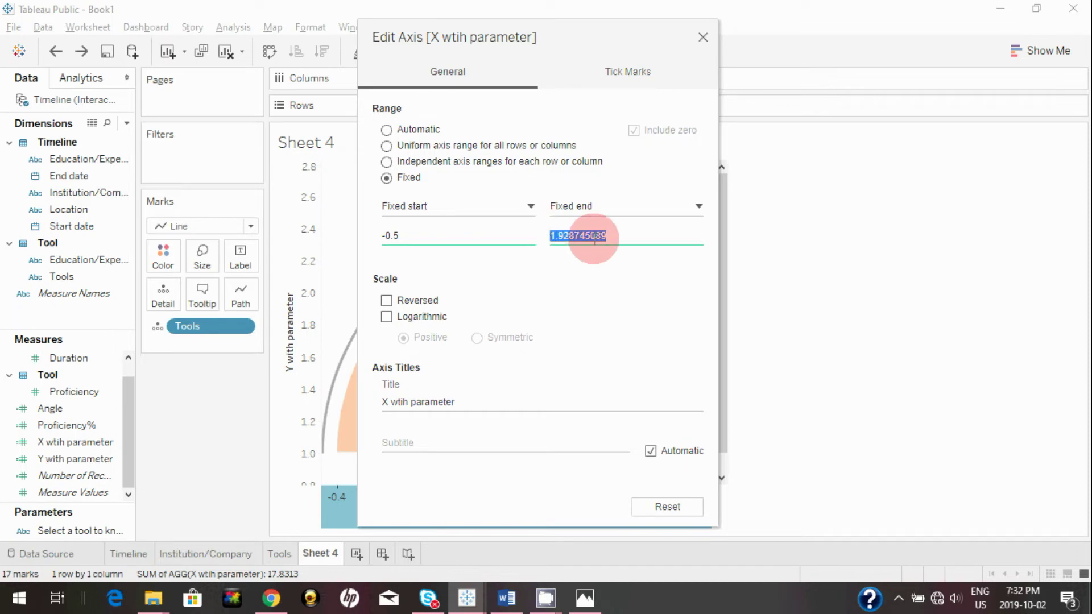
{"action": "type", "text": "2.5"}
{"action": "key", "text": "Return"}
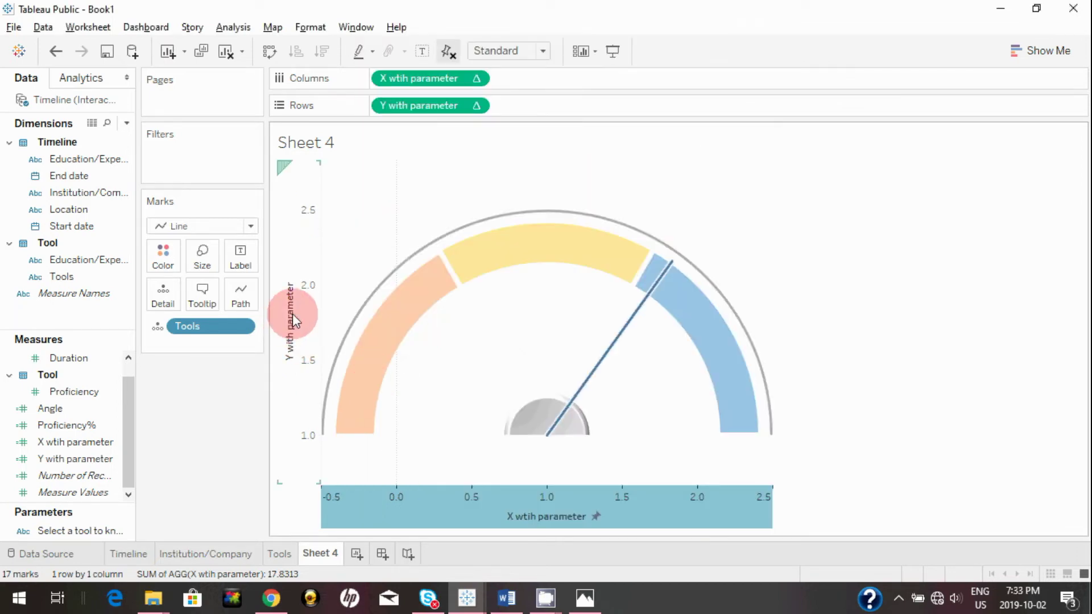
Set the Y with parameter axis to a fixed range from 1 to 2.5.
{"action": "right_click", "coordinate": [292, 312]}
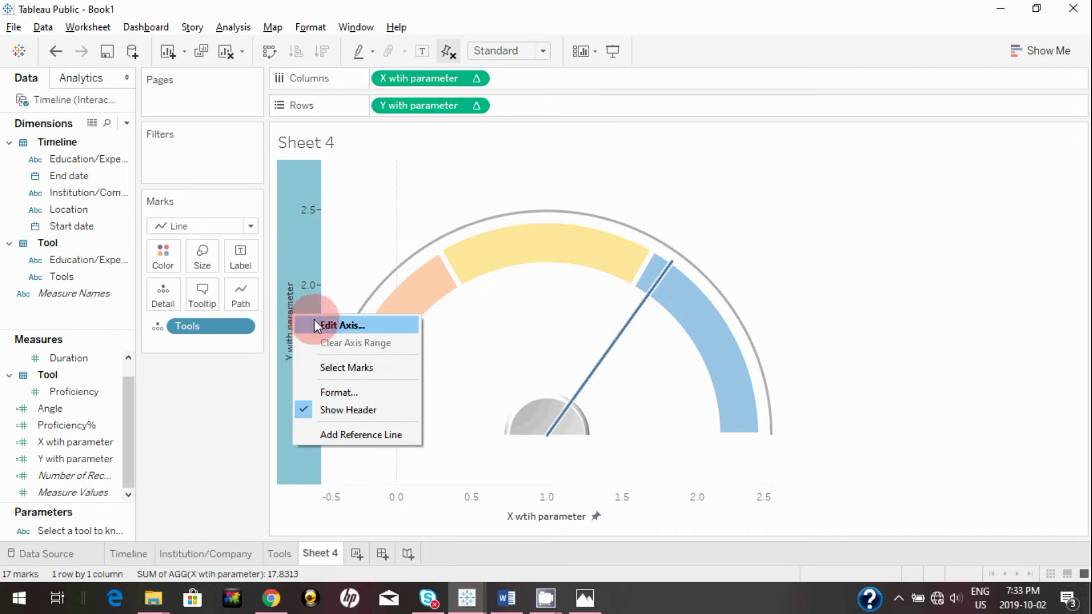
{"action": "left_click", "coordinate": [314, 319]}
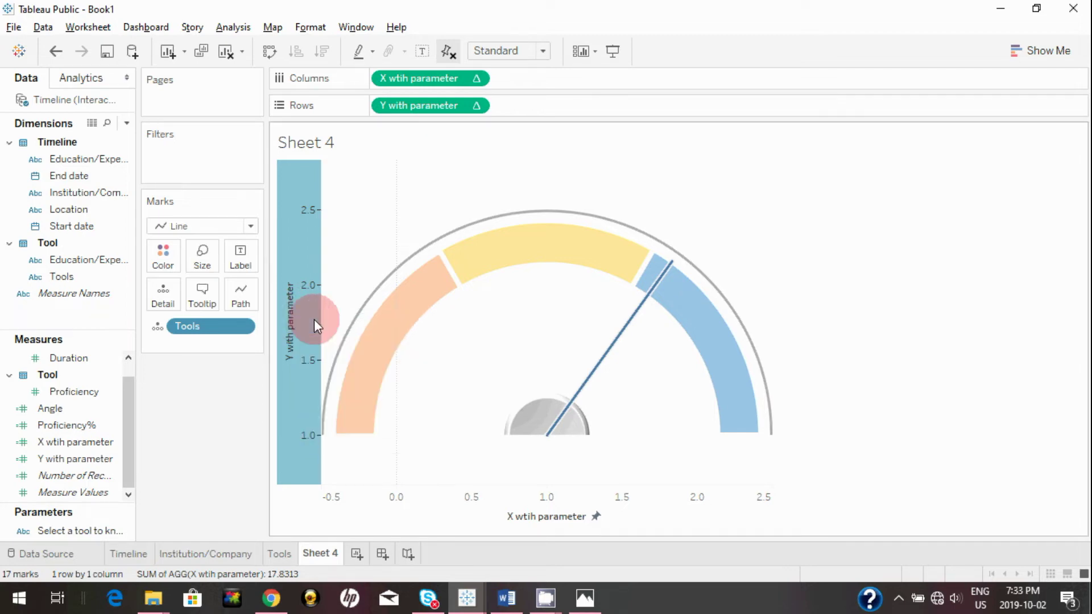
{"action": "left_click", "coordinate": [385, 180]}
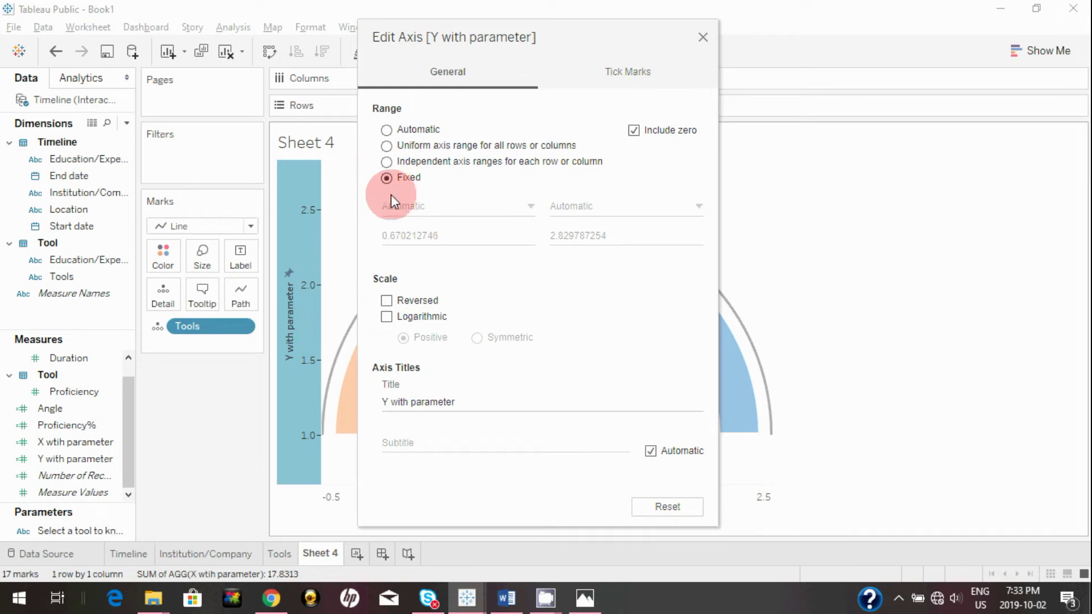
{"action": "double_click", "coordinate": [452, 228]}
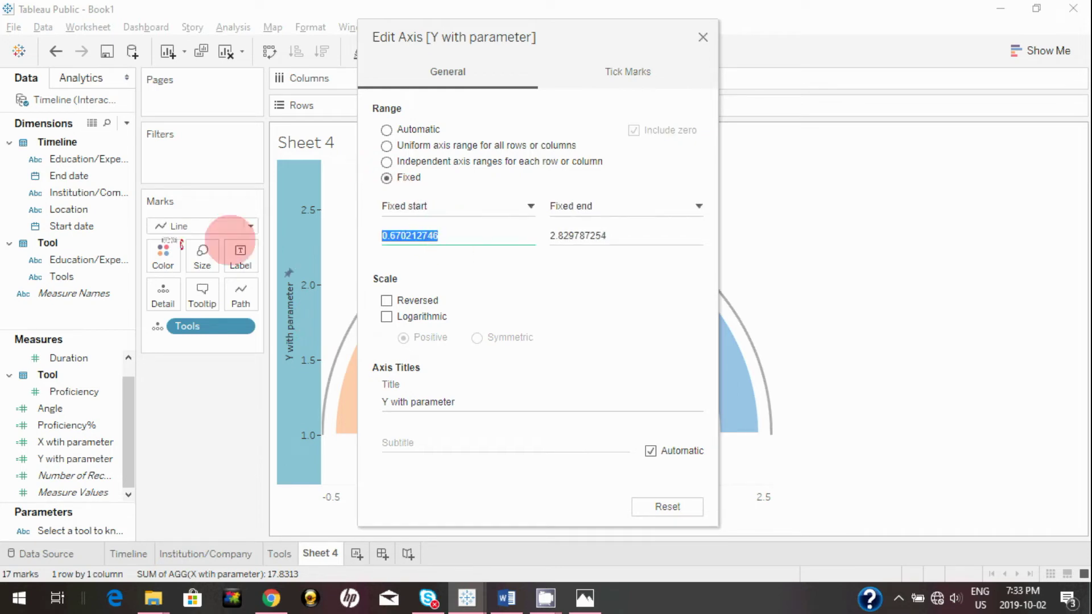
{"action": "type", "text": "1"}
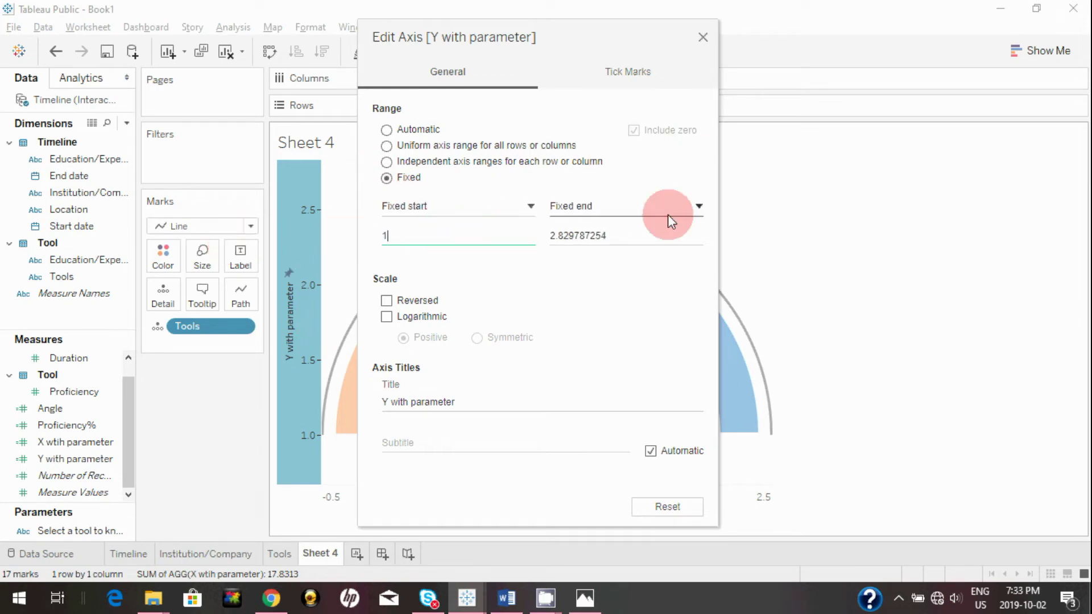
{"action": "double_click", "coordinate": [571, 234]}
{"action": "type", "text": "2"}
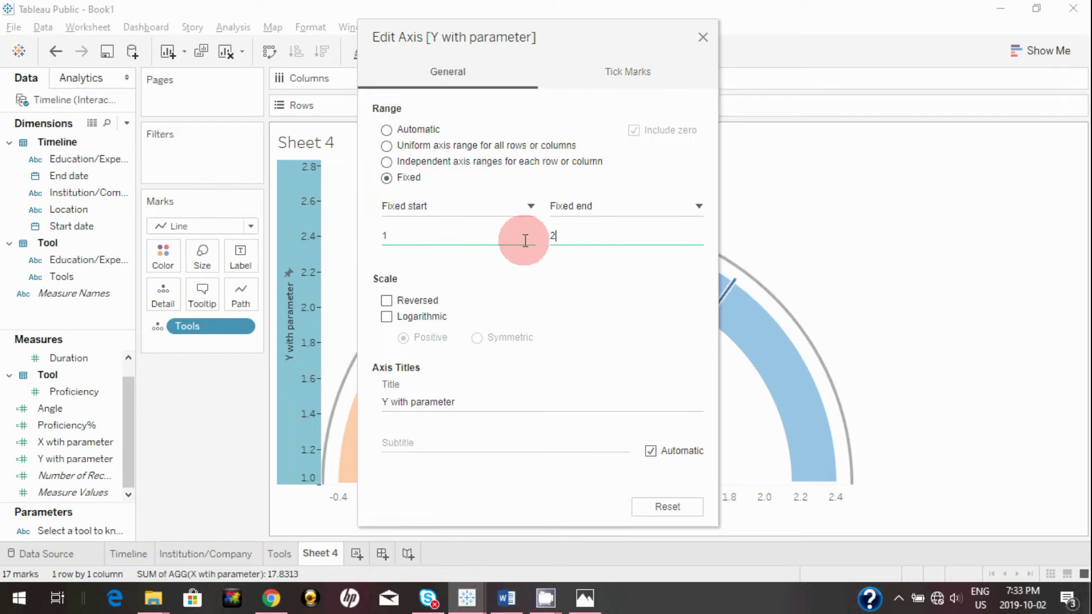
{"action": "type", "text": ".5"}
{"action": "left_click", "coordinate": [703, 38]}
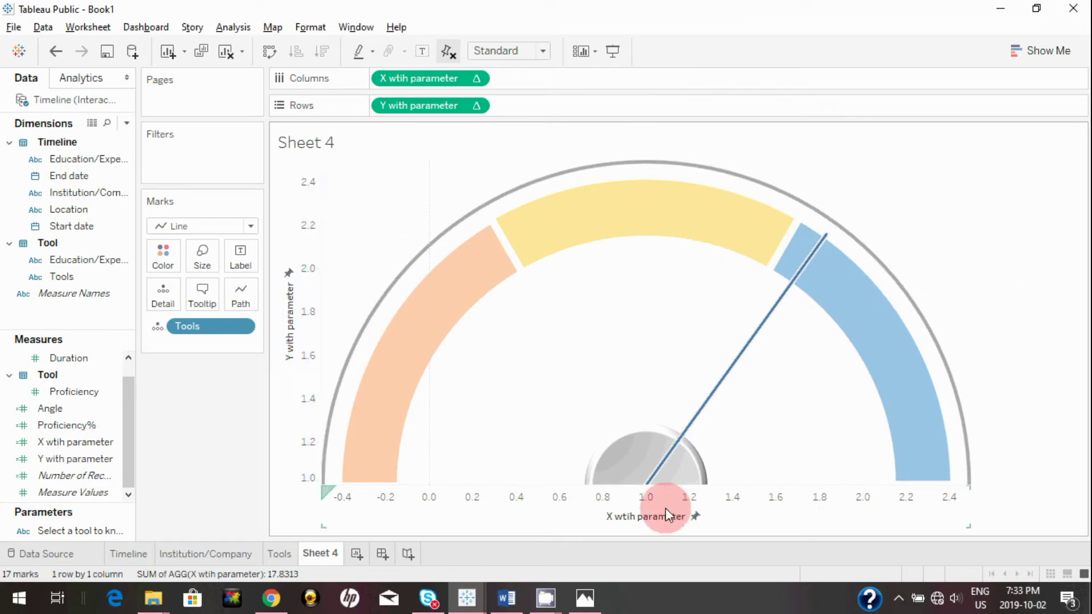
Show the parameter control for the tool-selection parameter on the sheet.
{"action": "mouse_move", "coordinate": [773, 299]}
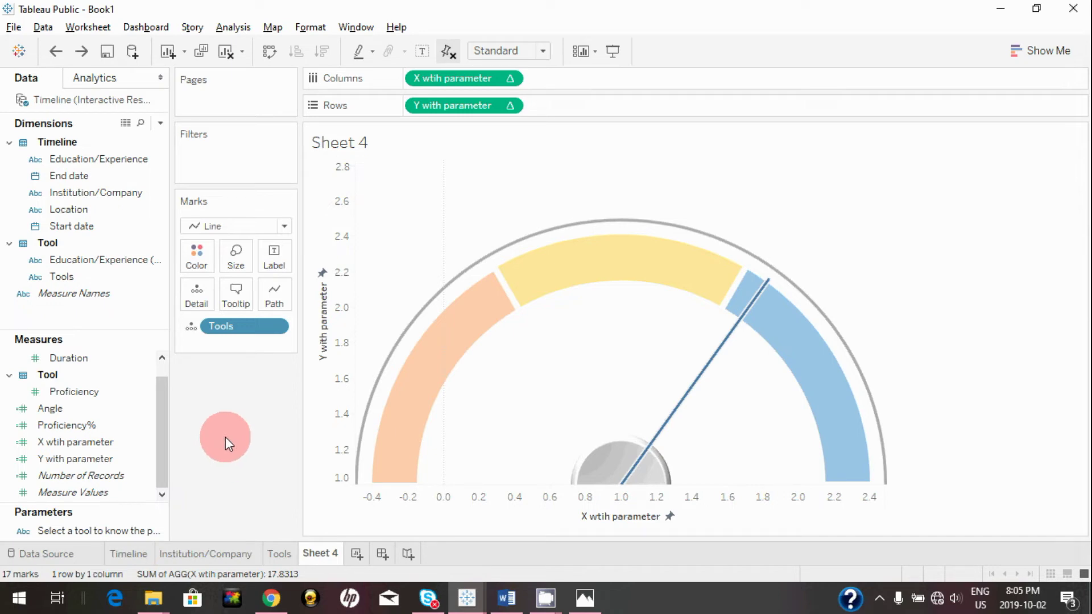
{"action": "left_click", "coordinate": [140, 529]}
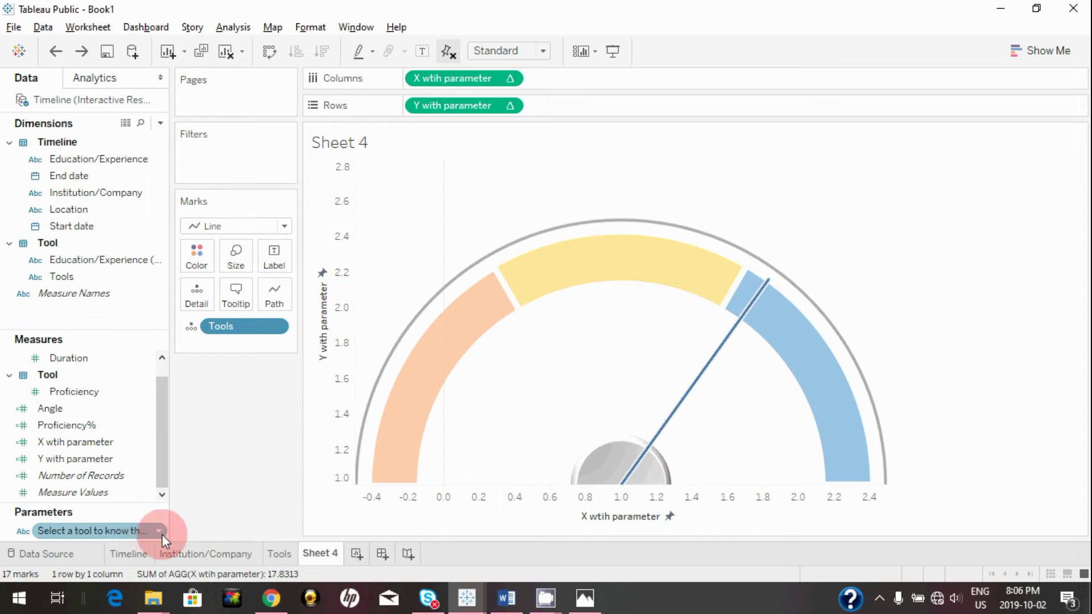
{"action": "left_click", "coordinate": [161, 532]}
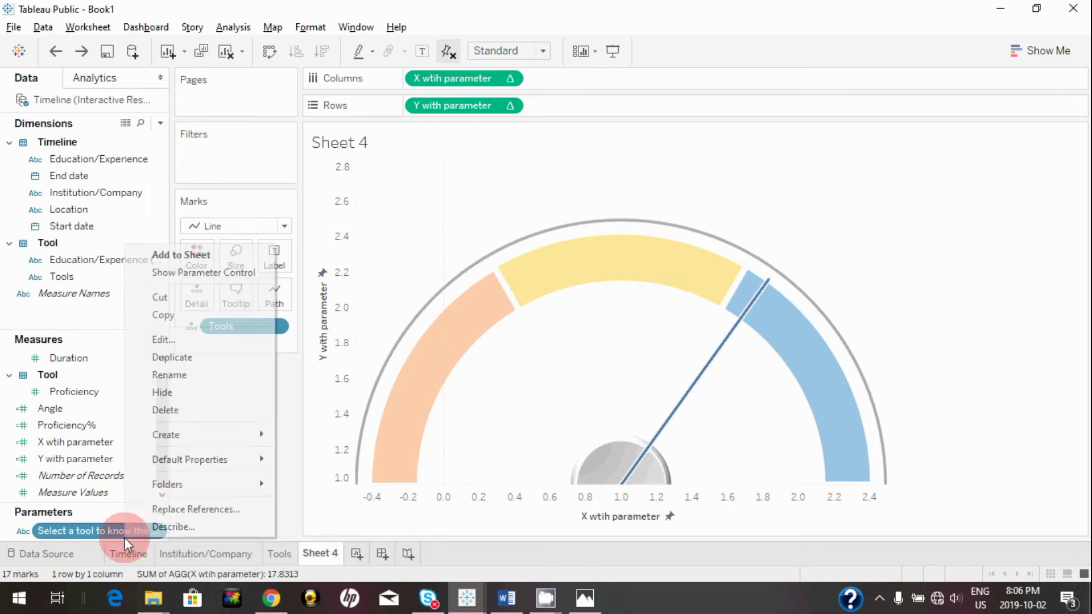
{"action": "left_click", "coordinate": [149, 529]}
{"action": "left_click", "coordinate": [160, 531]}
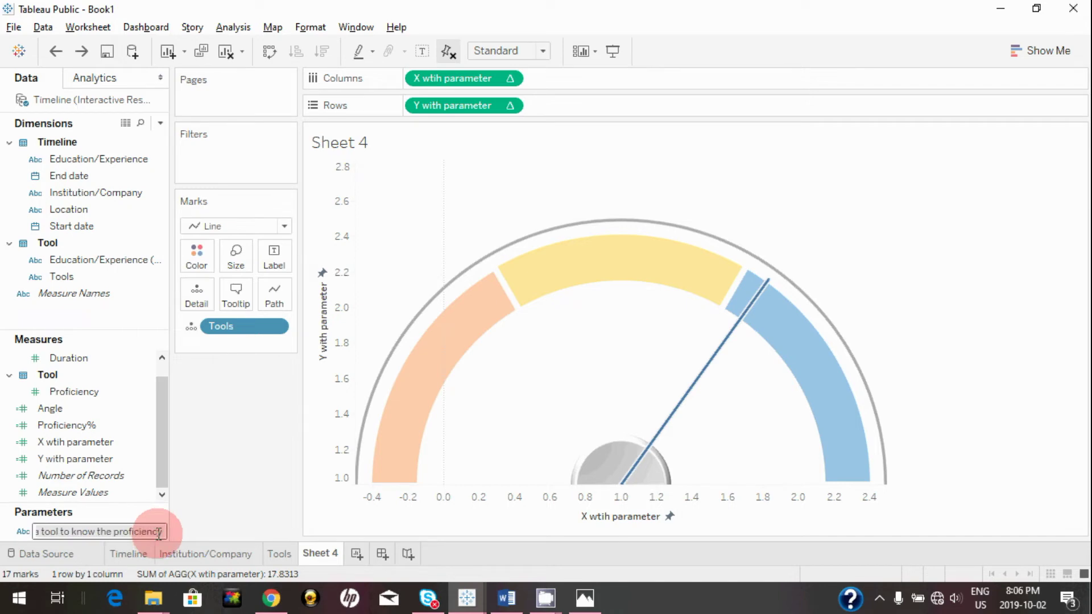
{"action": "left_click", "coordinate": [183, 532]}
{"action": "left_click", "coordinate": [161, 532]}
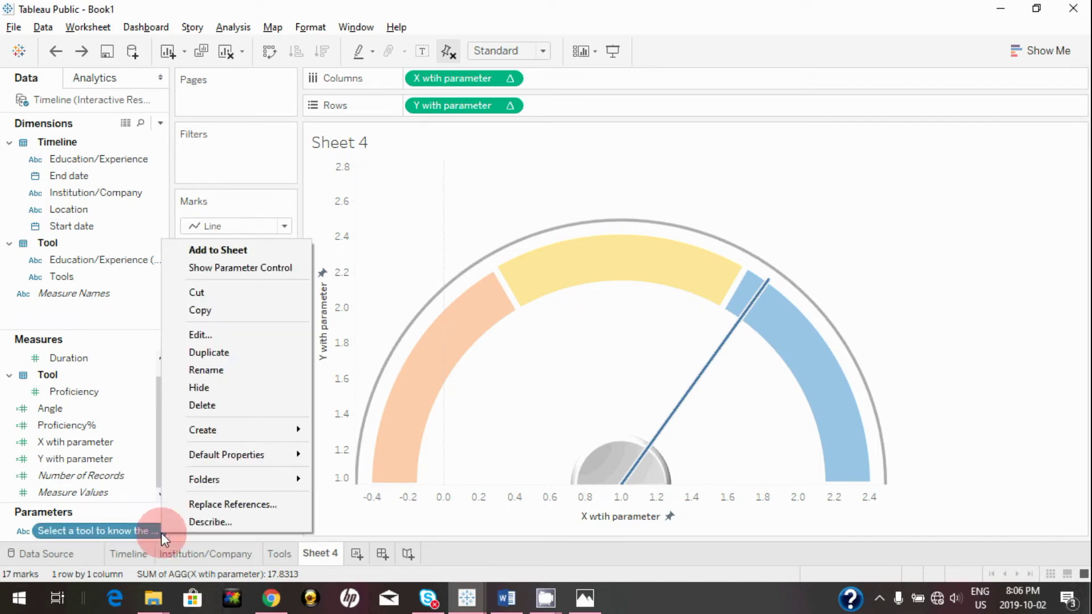
{"action": "left_click", "coordinate": [226, 268]}
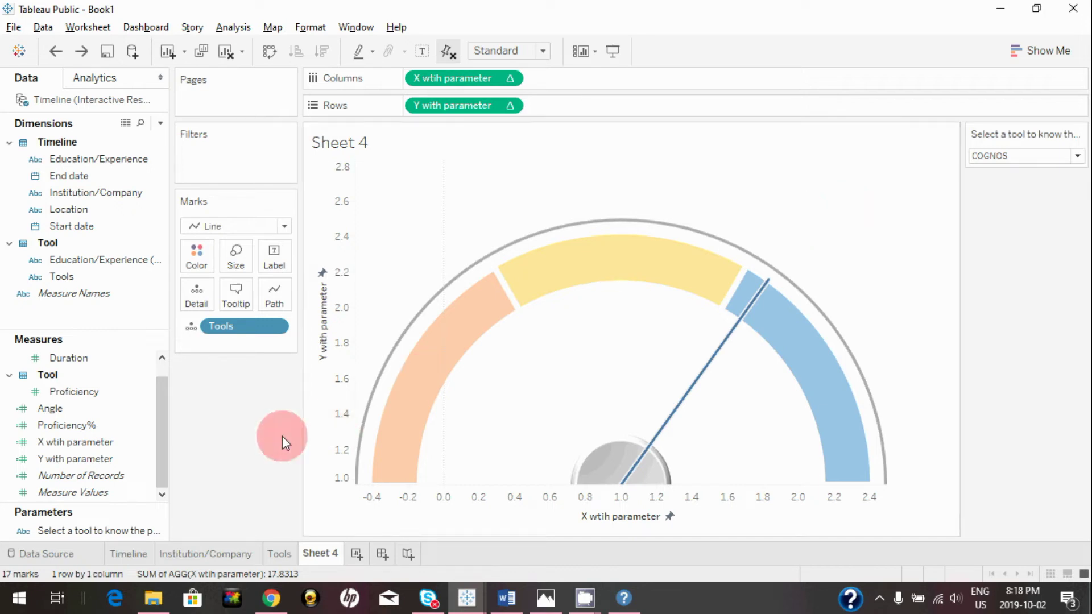
Add a second Y with parameter measure to Rows and combine it with the first as a dual axis.
{"action": "left_click", "coordinate": [112, 458]}
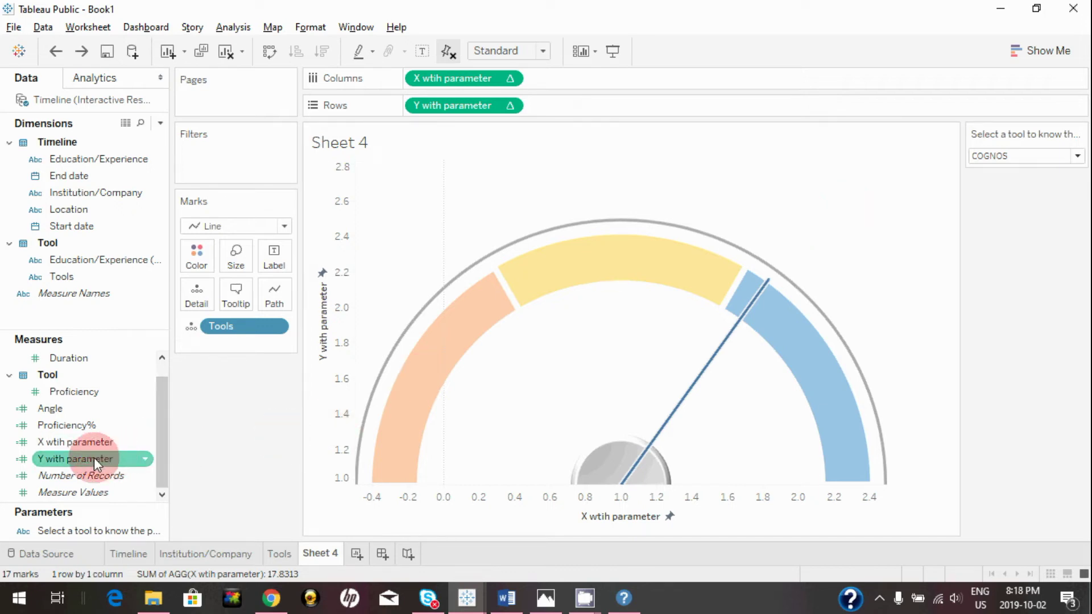
{"action": "left_click_drag", "start_coordinate": [92, 457], "coordinate": [609, 110]}
{"action": "left_click_drag", "start_coordinate": [560, 524], "coordinate": [683, 524]}
{"action": "left_click_drag", "start_coordinate": [951, 192], "coordinate": [956, 168]}
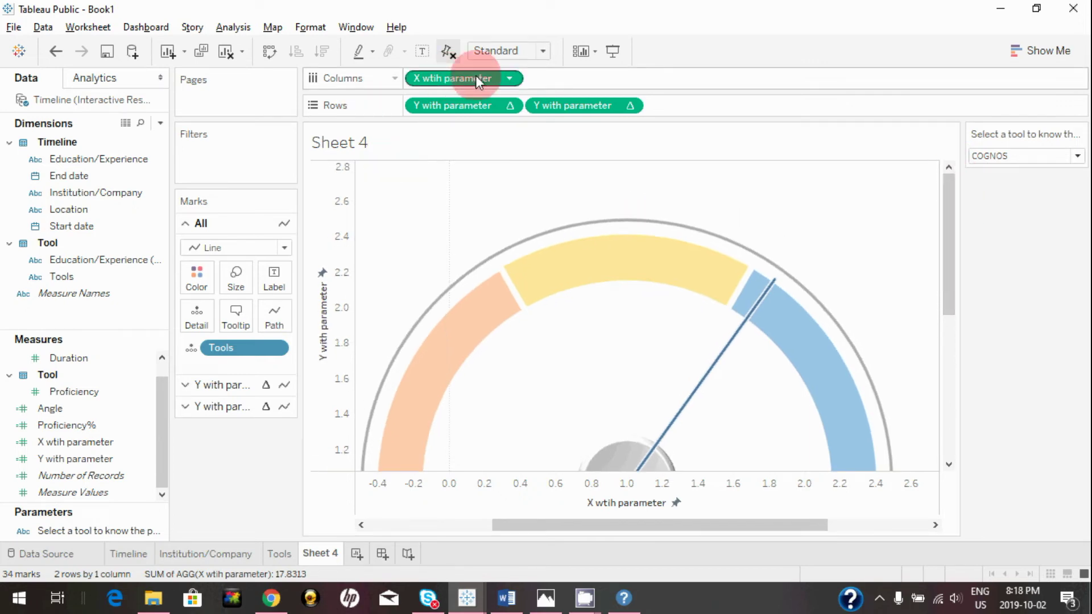
{"action": "left_click", "coordinate": [316, 290]}
{"action": "left_click", "coordinate": [323, 380]}
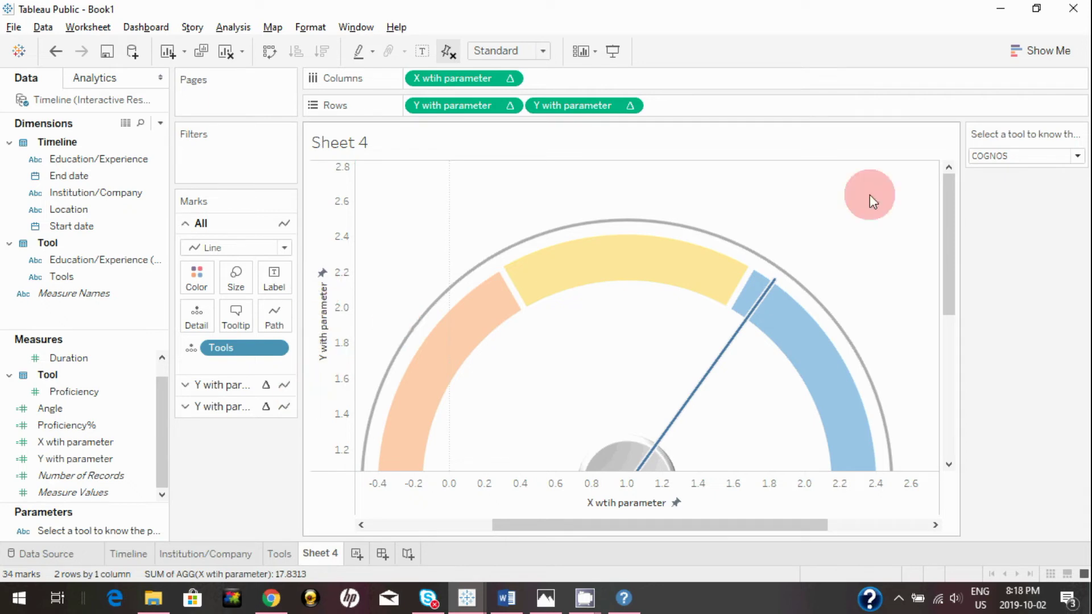
{"action": "left_click", "coordinate": [354, 466]}
{"action": "left_click", "coordinate": [1083, 243]}
{"action": "left_click", "coordinate": [955, 230]}
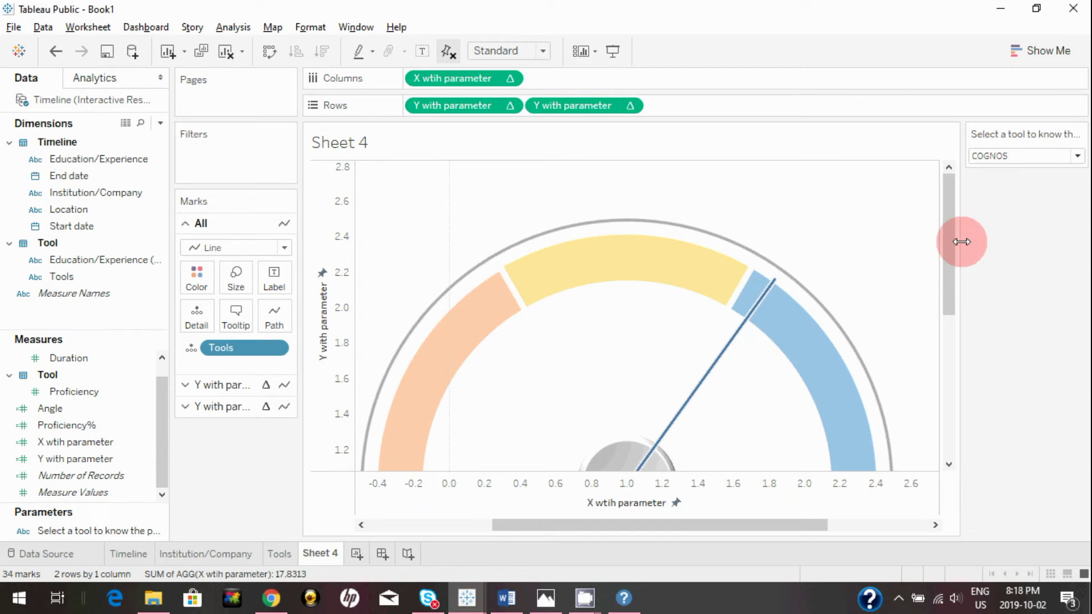
{"action": "left_click", "coordinate": [630, 105]}
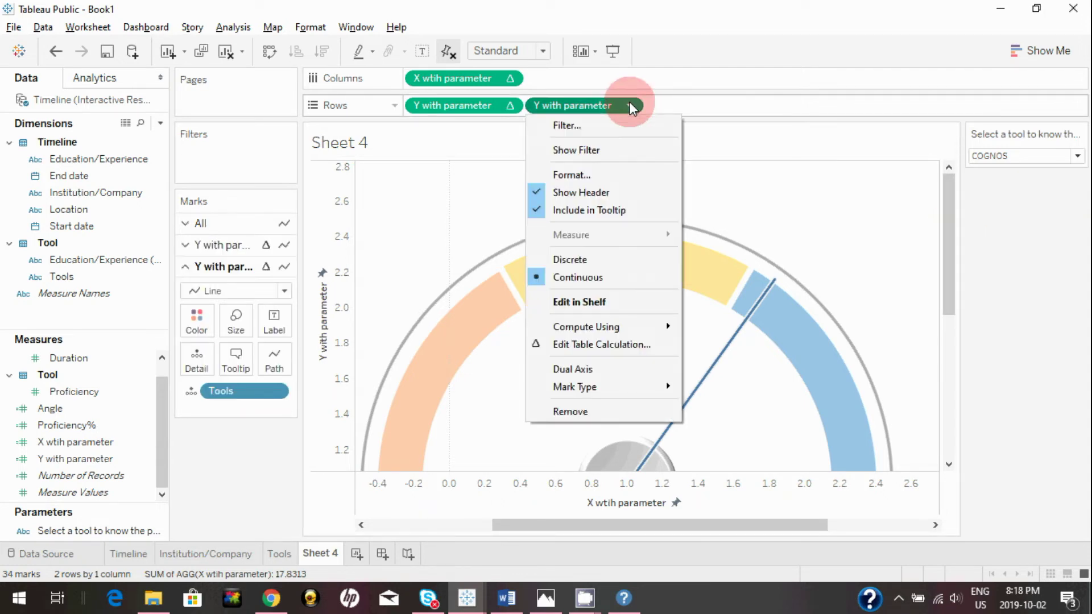
{"action": "left_click", "coordinate": [598, 369]}
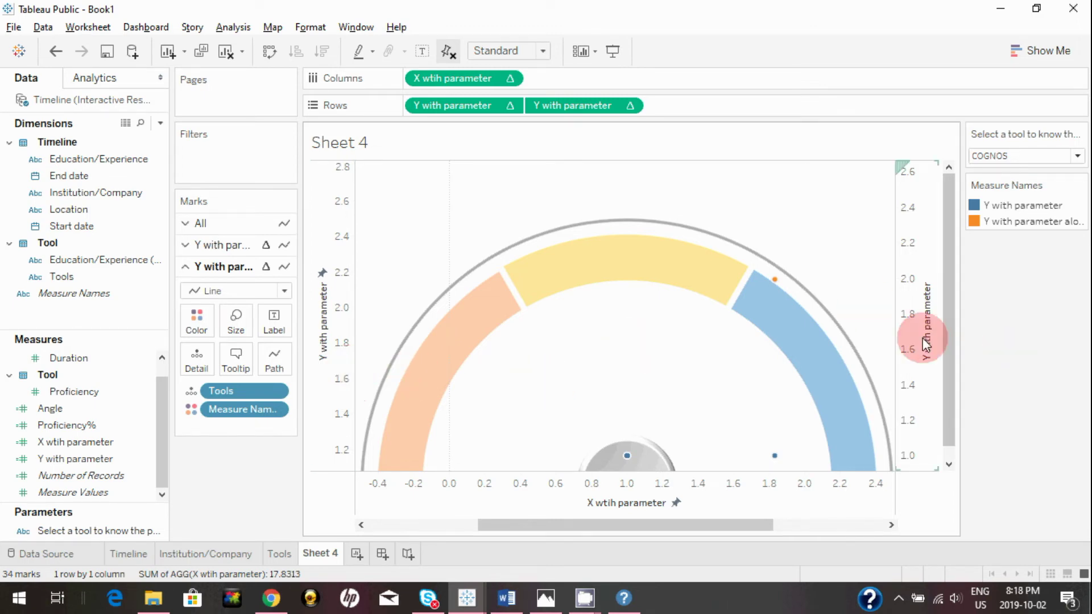
Hide the headers of both Y with parameter axes and the X wtih parameter axis.
{"action": "right_click", "coordinate": [913, 311]}
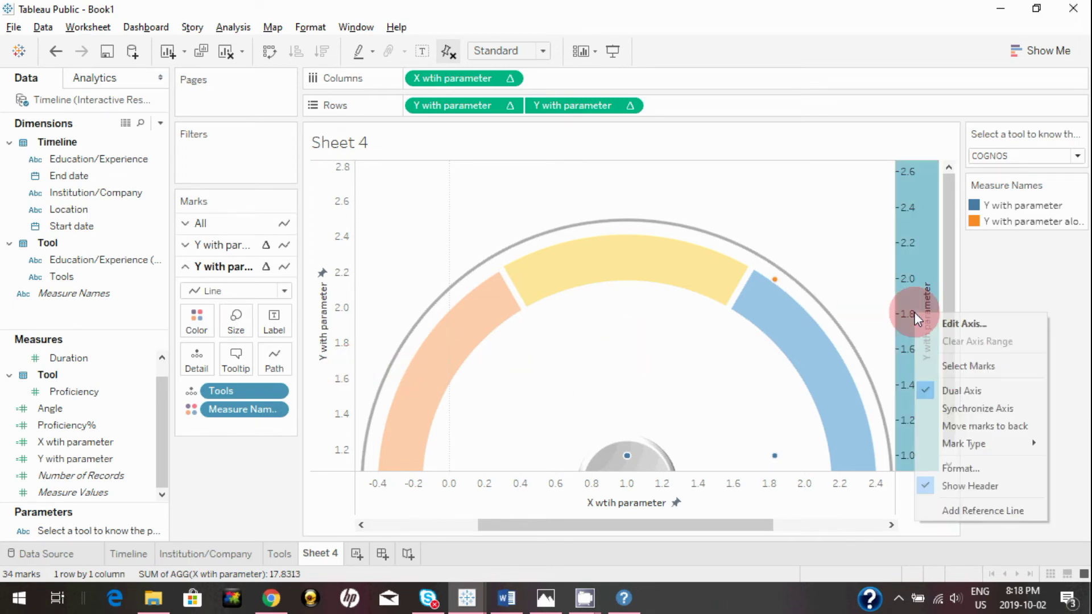
{"action": "left_click", "coordinate": [930, 488]}
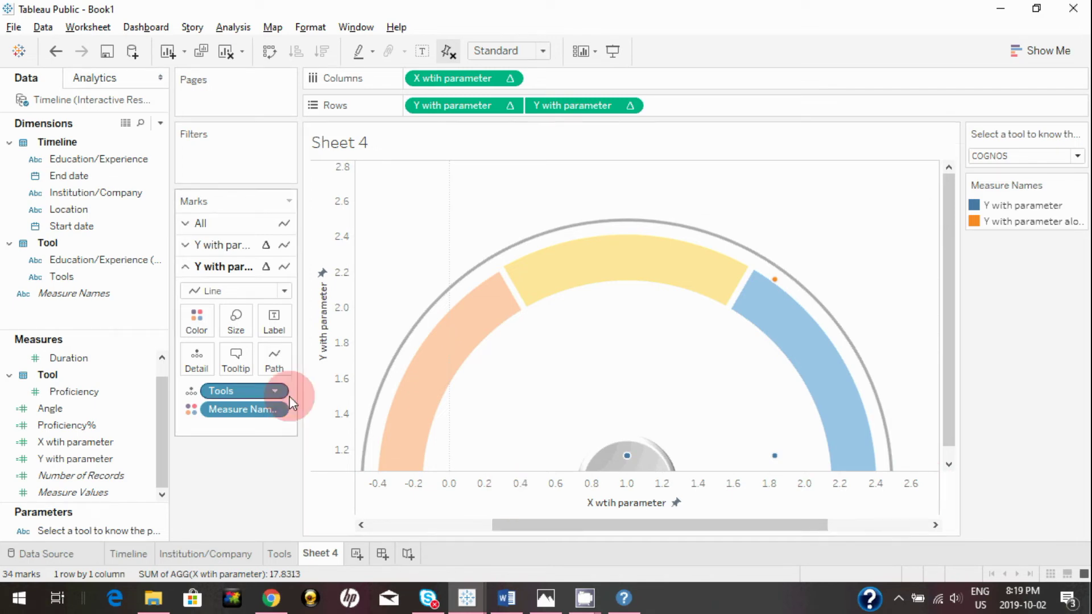
{"action": "right_click", "coordinate": [527, 486]}
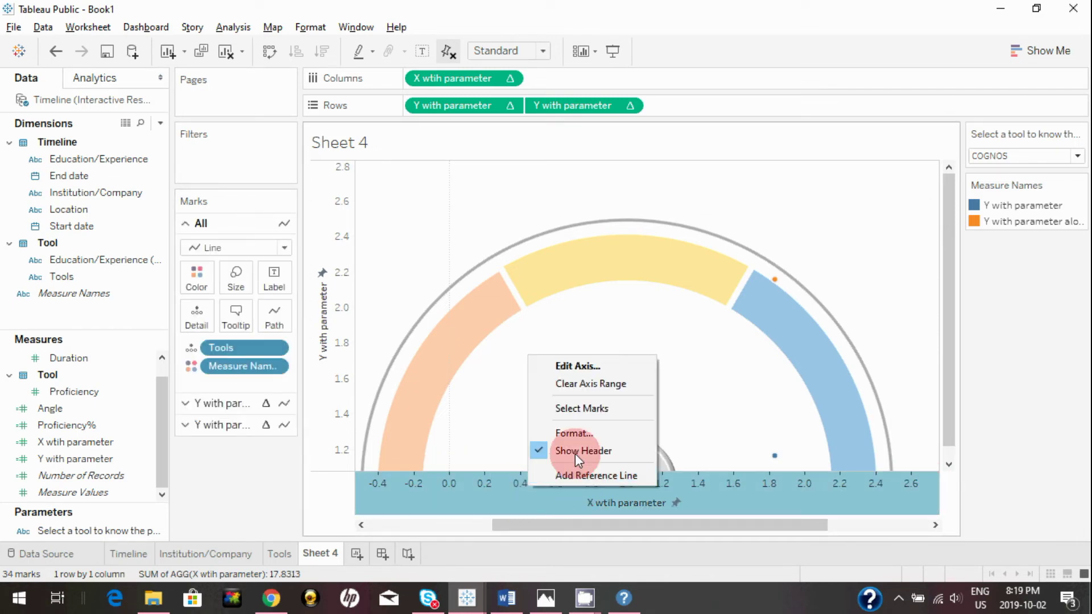
{"action": "left_click", "coordinate": [493, 449]}
{"action": "right_click", "coordinate": [342, 404]}
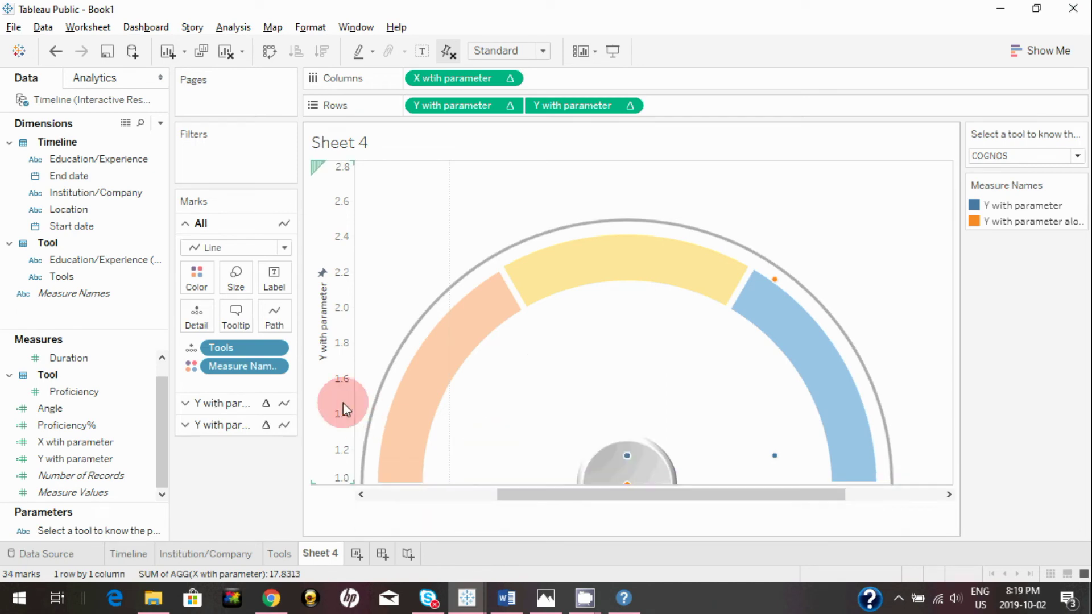
{"action": "left_click", "coordinate": [396, 557]}
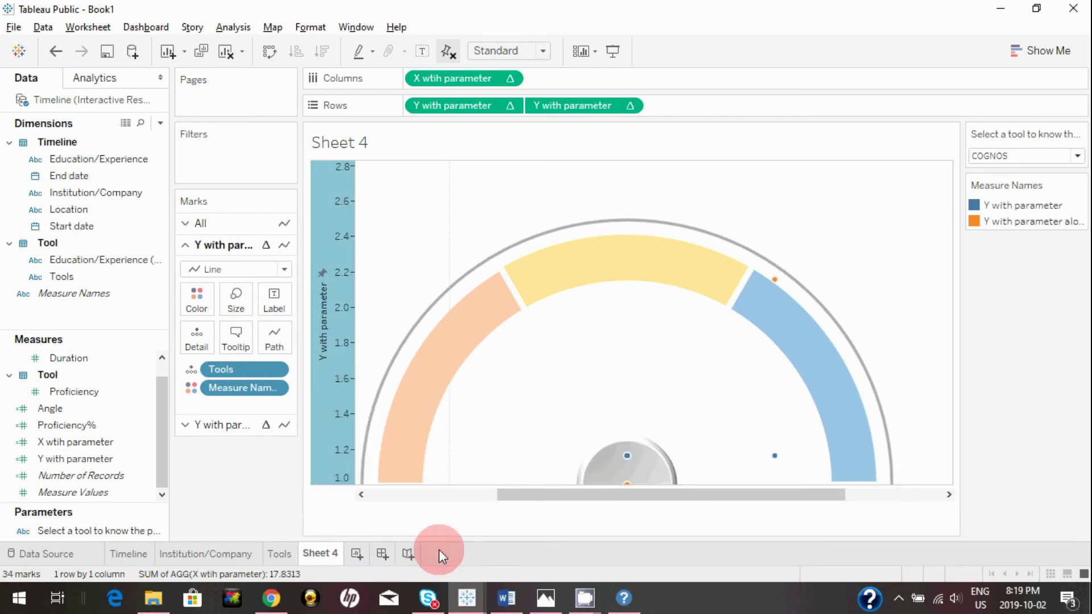
{"action": "left_click_drag", "start_coordinate": [583, 509], "coordinate": [538, 510]}
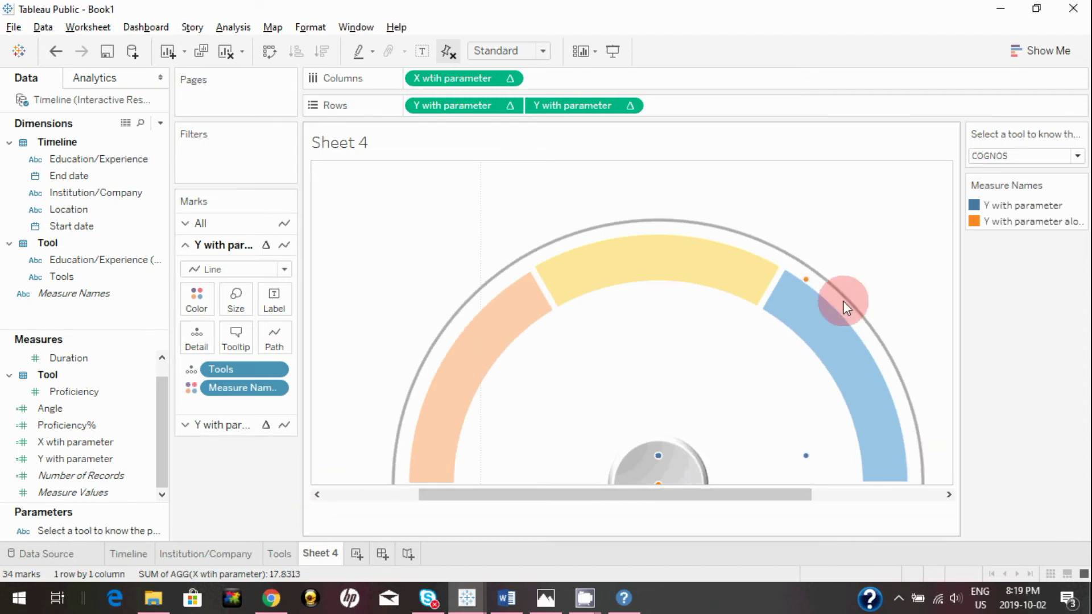
Remove Measure Names from the marks of both Y with parameter measures.
{"action": "left_click_drag", "start_coordinate": [218, 387], "coordinate": [201, 503]}
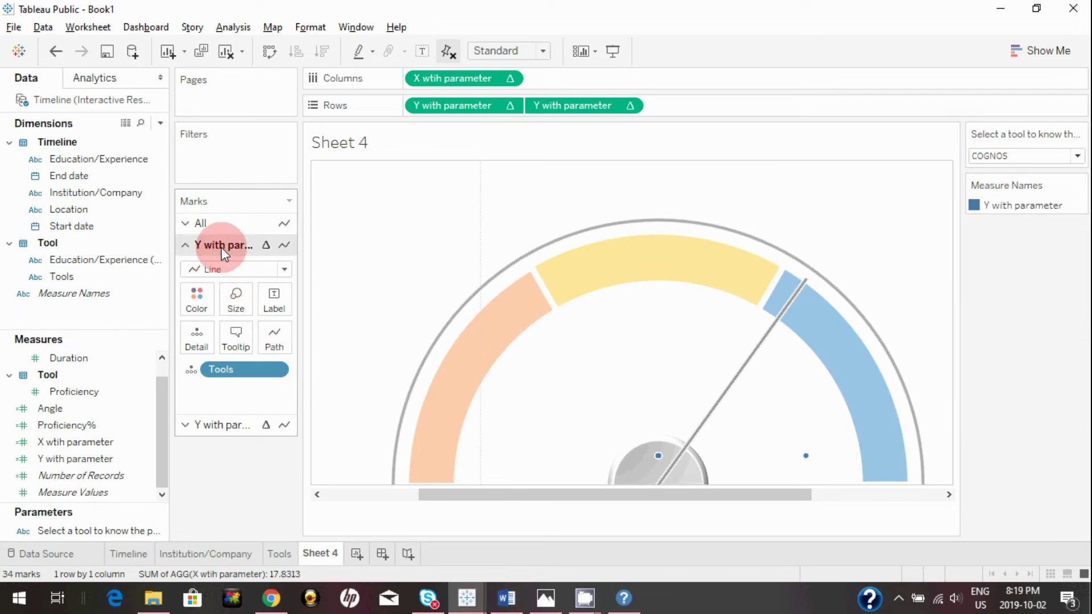
{"action": "left_click", "coordinate": [192, 432]}
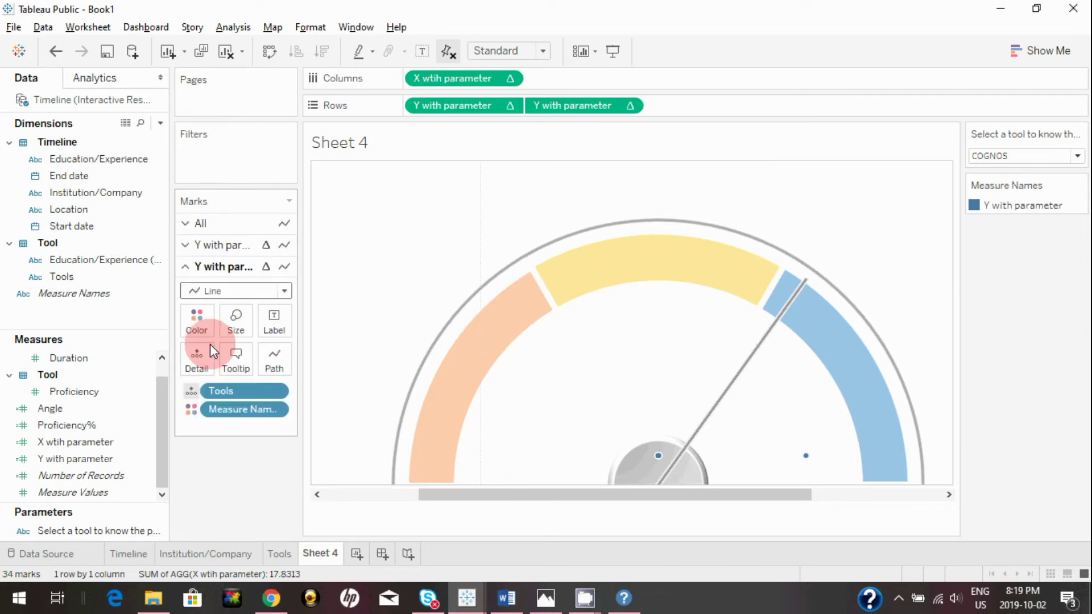
{"action": "left_click", "coordinate": [205, 246]}
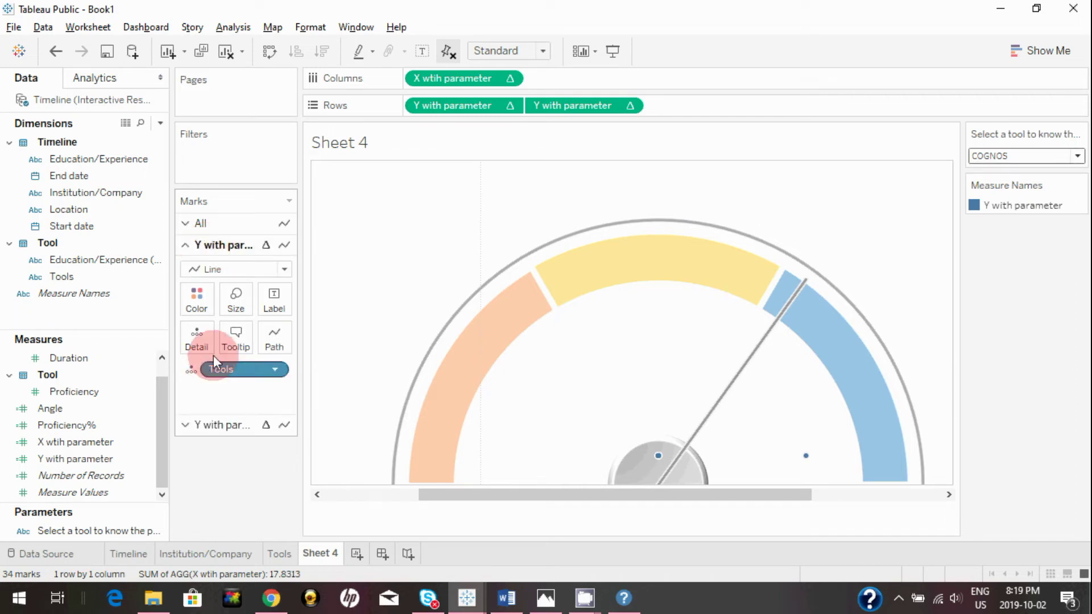
{"action": "left_click", "coordinate": [192, 427]}
{"action": "left_click", "coordinate": [207, 410]}
{"action": "left_click_drag", "start_coordinate": [210, 407], "coordinate": [213, 486]}
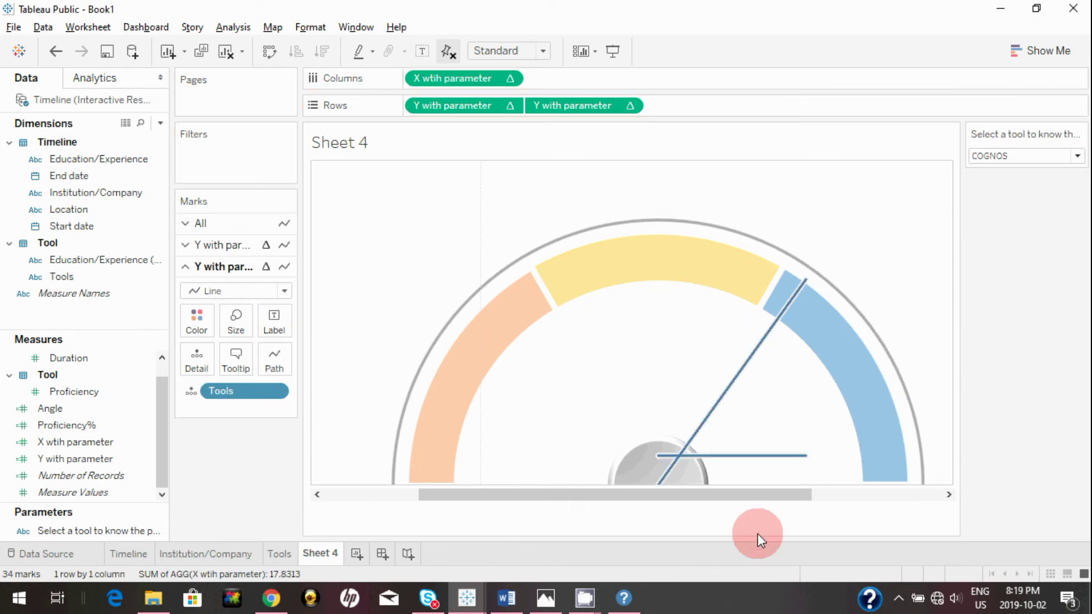
Change the Compute Using setting of the second Y with parameter measure on Rows.
{"action": "mouse_move", "coordinate": [663, 461]}
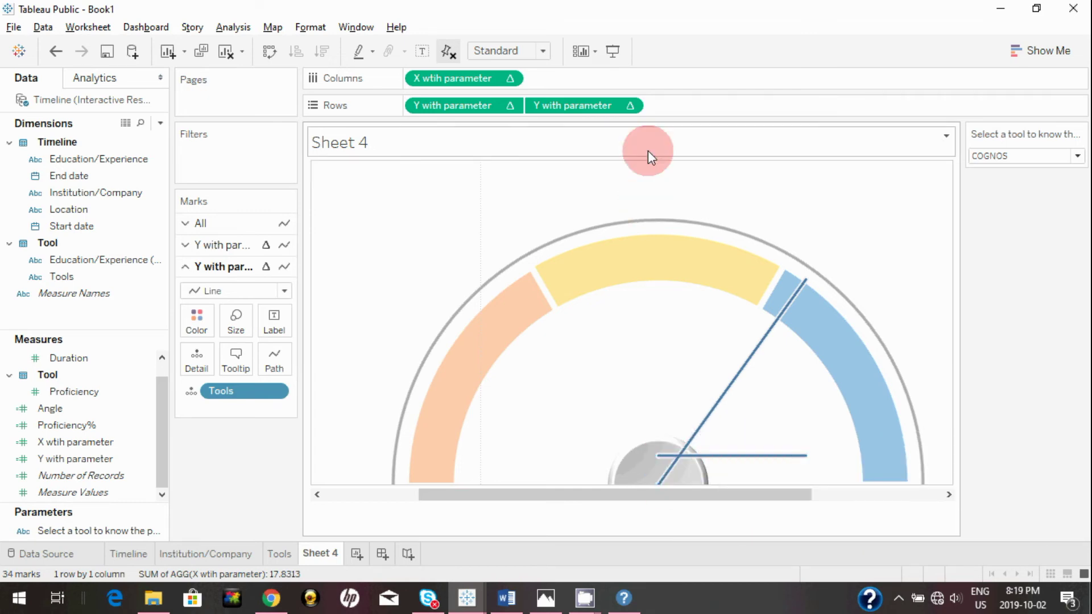
{"action": "left_click", "coordinate": [629, 107]}
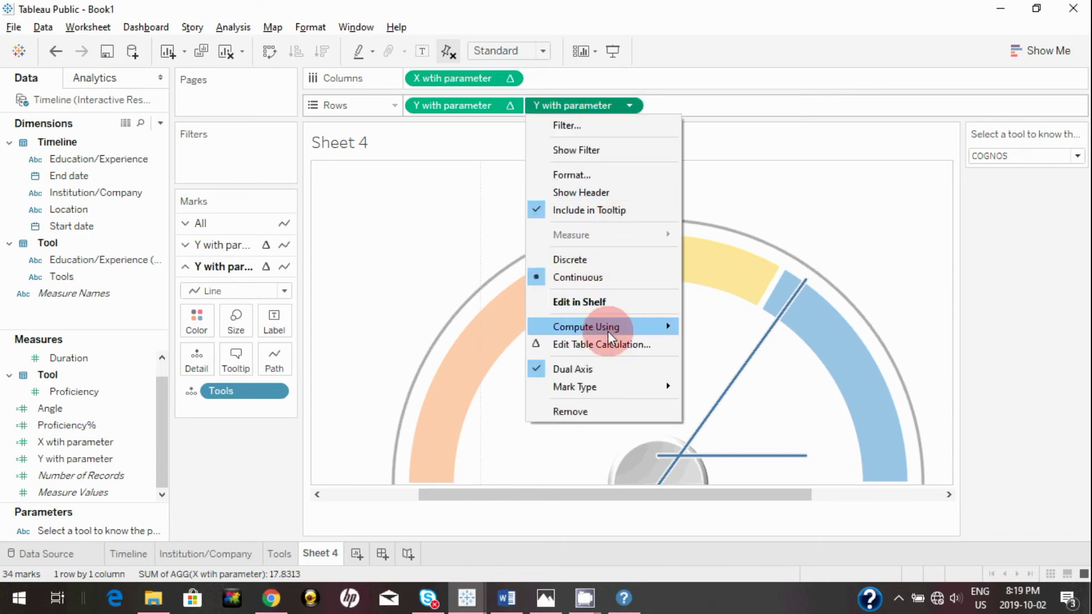
{"action": "mouse_move", "coordinate": [614, 326]}
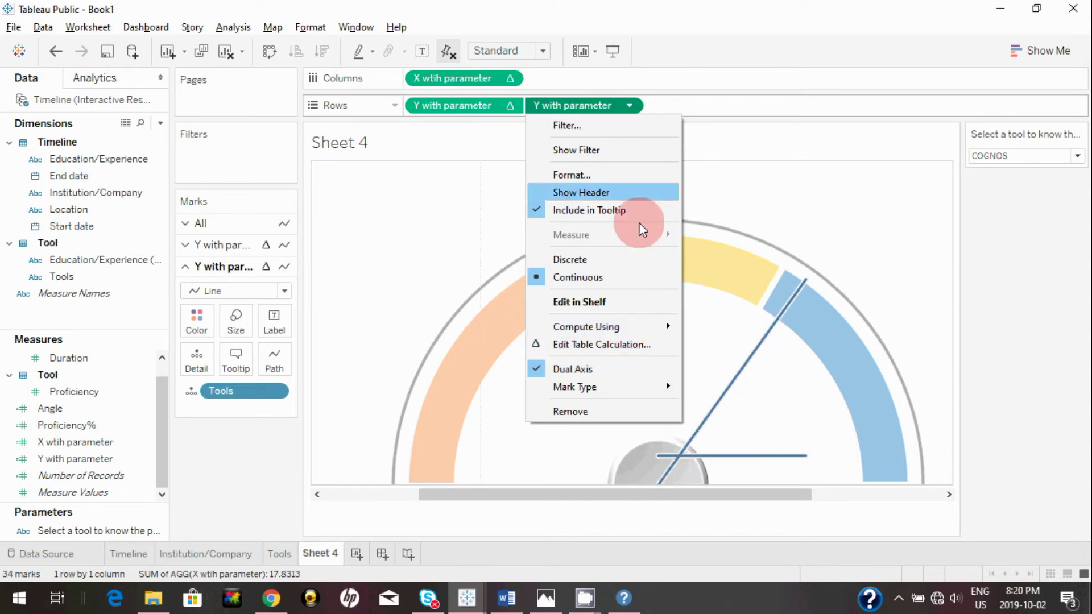
{"action": "left_click", "coordinate": [700, 363]}
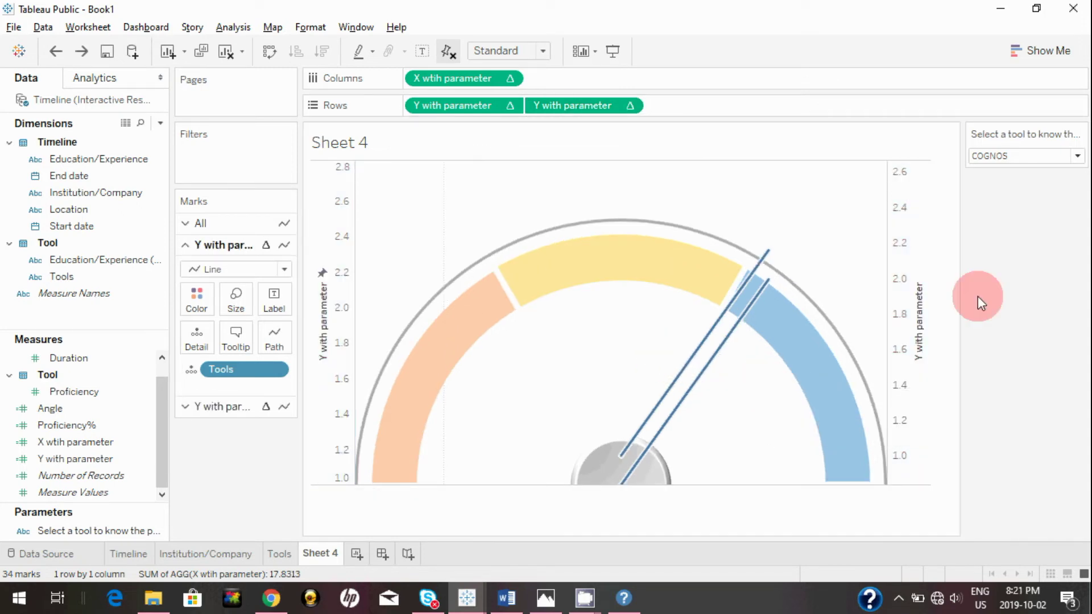
Synchronize the second Y with parameter axis with the first one.
{"action": "left_click", "coordinate": [900, 266]}
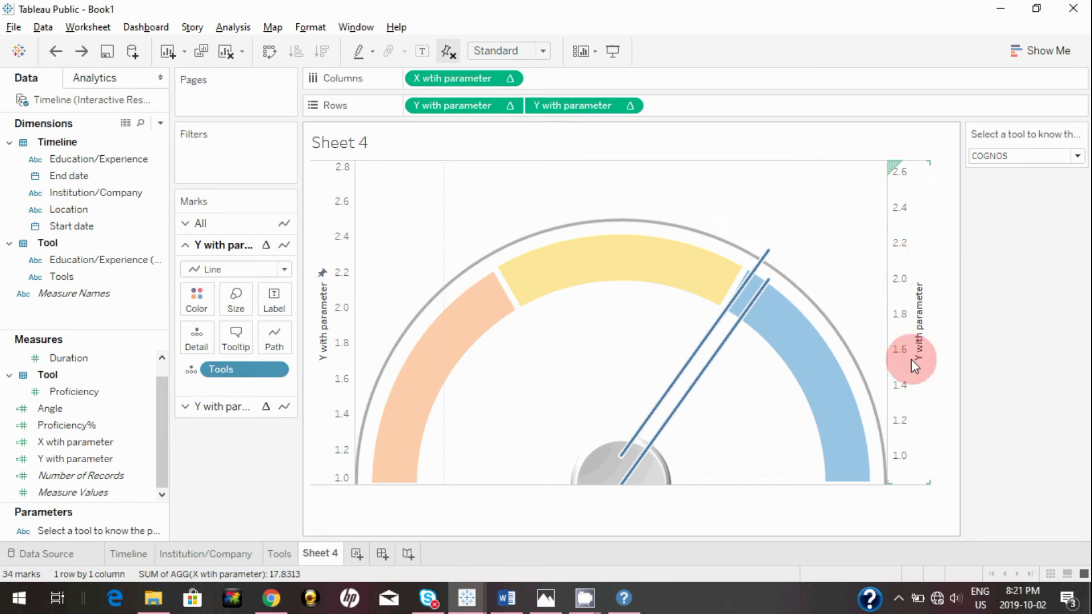
{"action": "left_click", "coordinate": [937, 360]}
{"action": "left_click", "coordinate": [561, 105]}
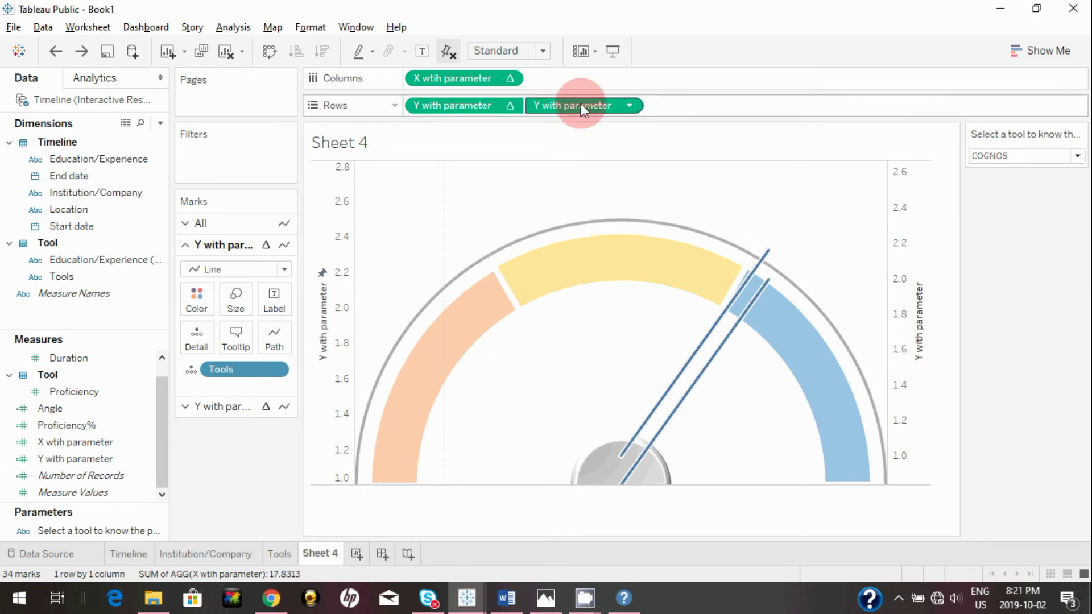
{"action": "left_click", "coordinate": [668, 164]}
{"action": "left_click", "coordinate": [341, 308]}
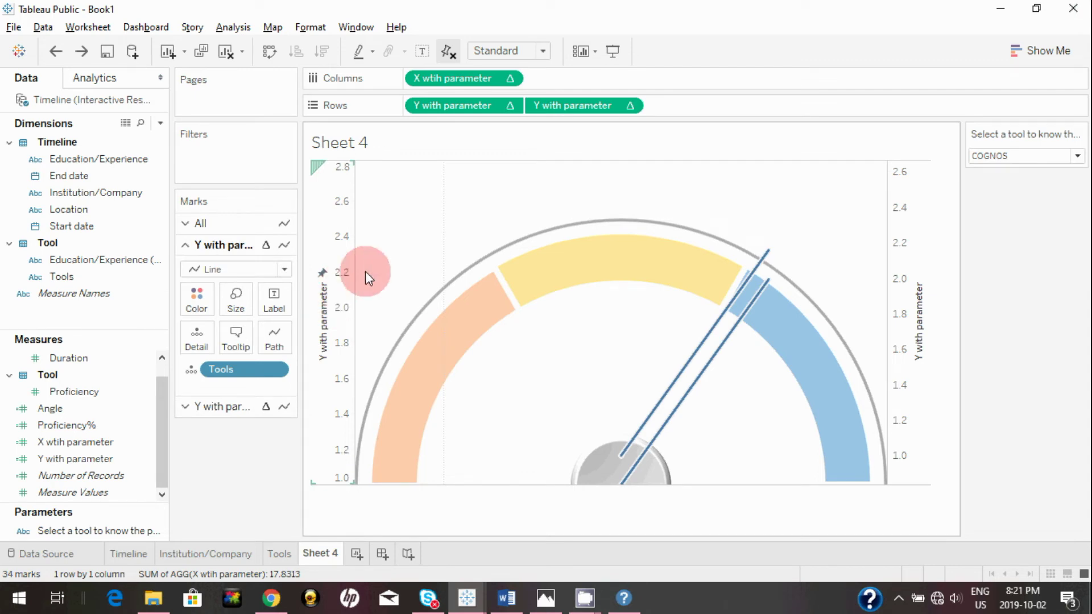
{"action": "left_click", "coordinate": [895, 277]}
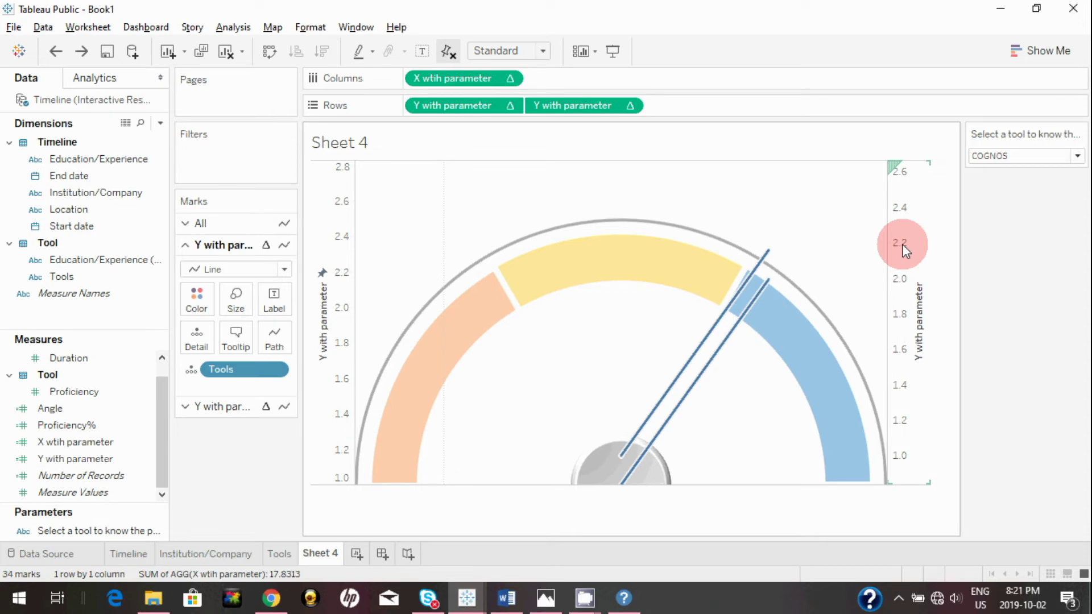
{"action": "right_click", "coordinate": [905, 250]}
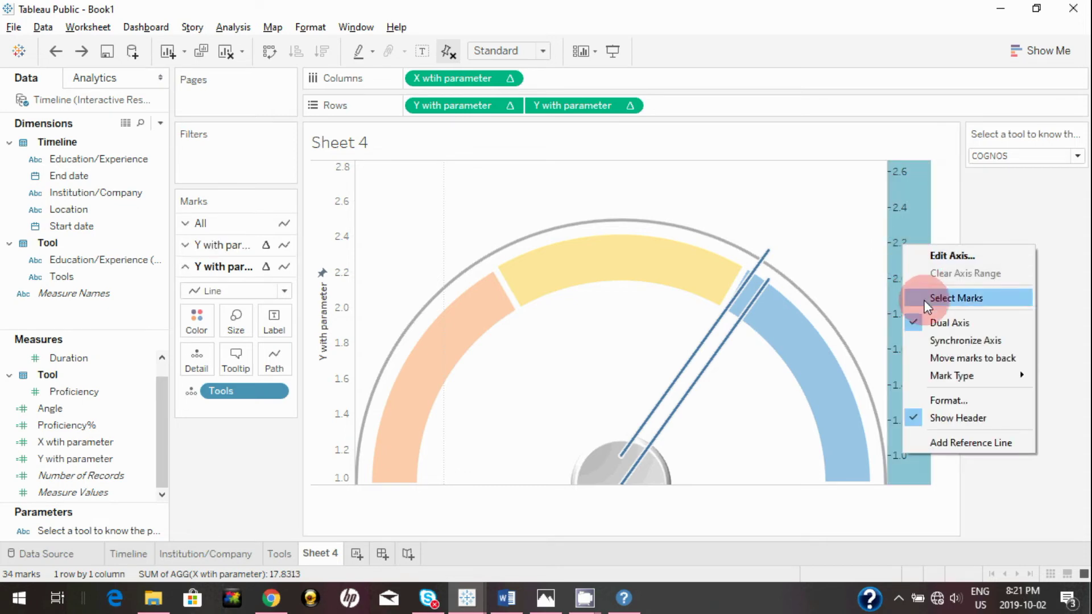
{"action": "left_click", "coordinate": [956, 341]}
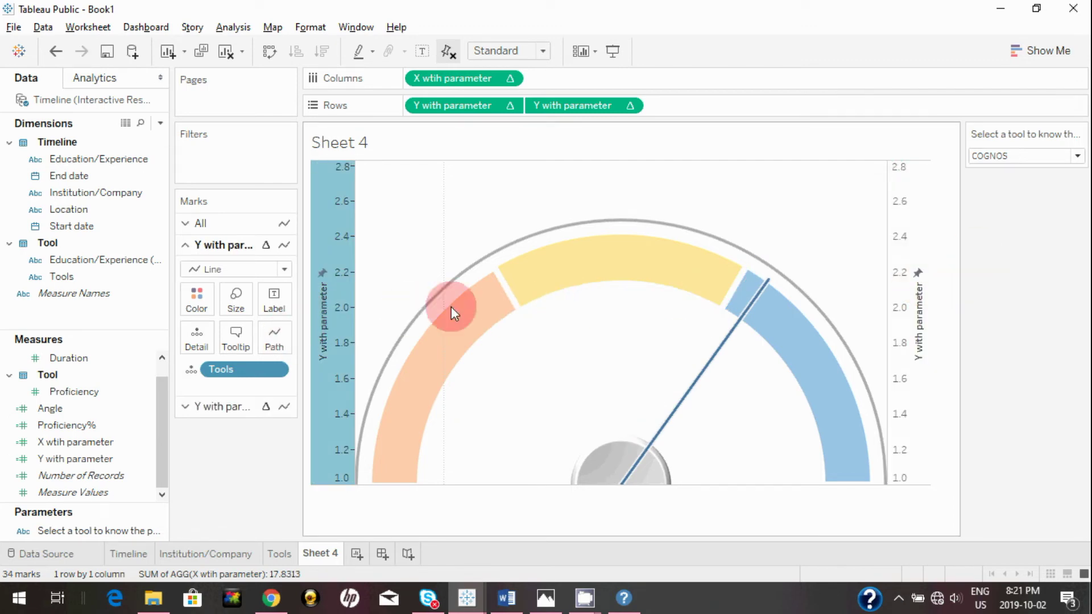
Hide the headers of both synchronized Y with parameter axes around the gauge.
{"action": "left_click", "coordinate": [905, 244]}
{"action": "right_click", "coordinate": [905, 244]}
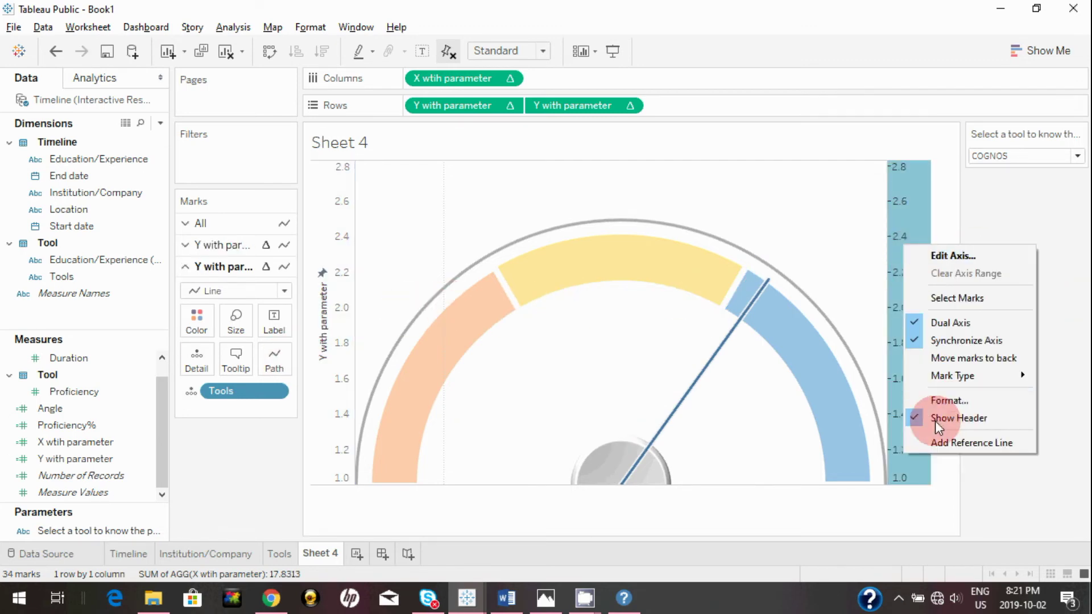
{"action": "left_click", "coordinate": [917, 416]}
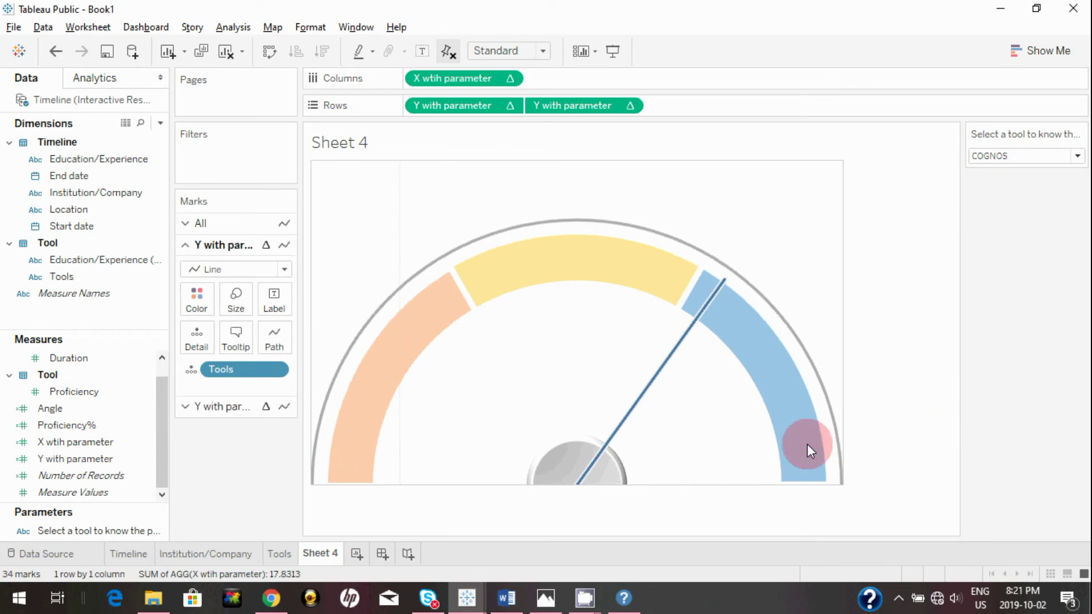
Add the Tools dimension as a label on the marks of the second Y with parameter measure.
{"action": "left_click", "coordinate": [206, 409]}
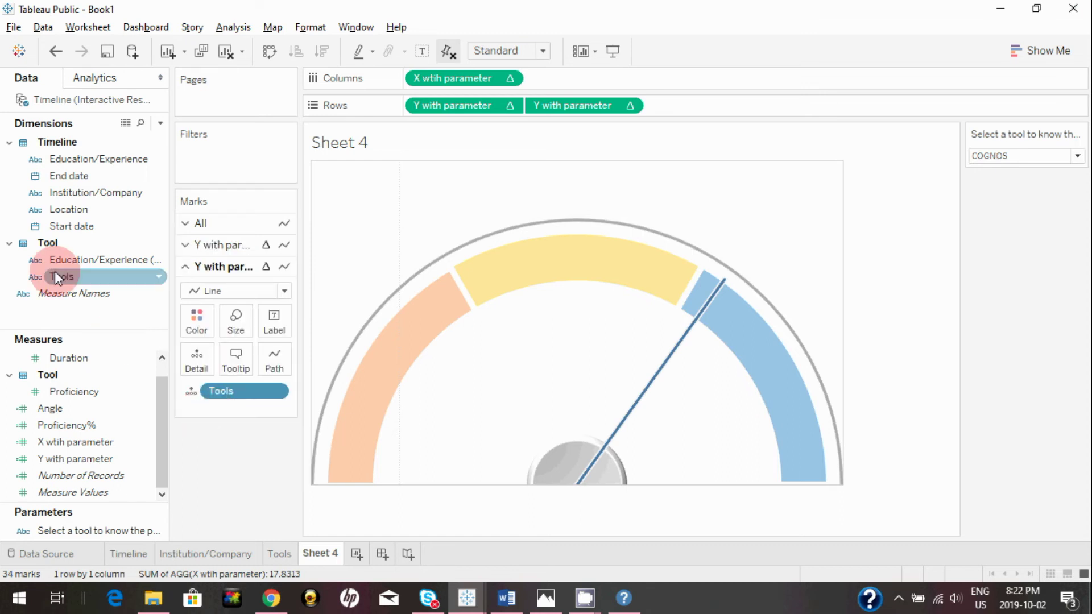
{"action": "left_click_drag", "start_coordinate": [55, 276], "coordinate": [263, 323]}
{"action": "left_click", "coordinate": [521, 390]}
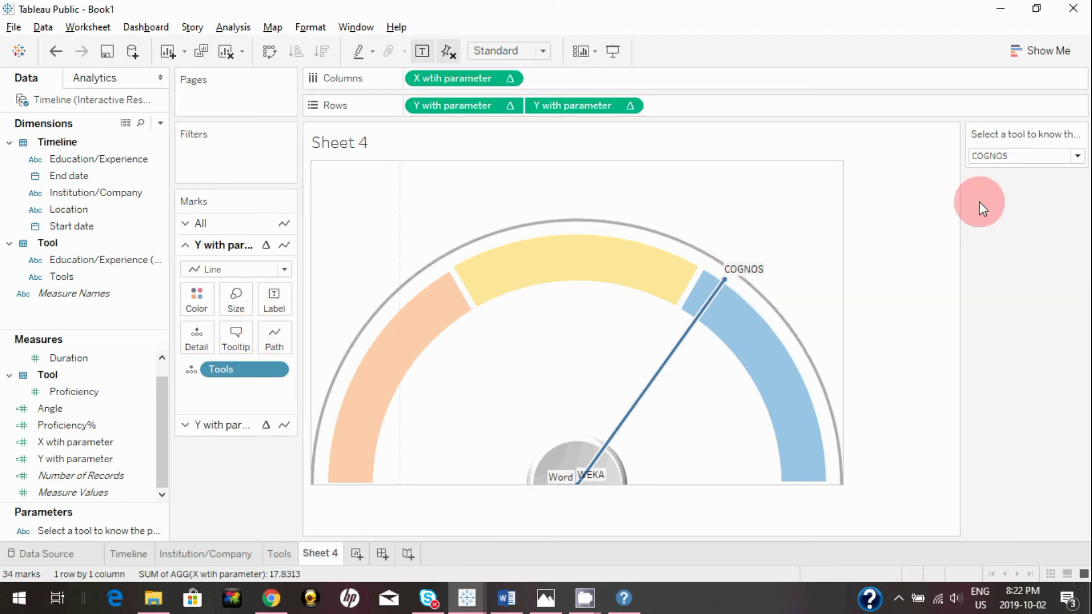
Add Proficiency to the labels of the second Y with parameter marks and aggregate it as an average.
{"action": "mouse_move", "coordinate": [691, 316]}
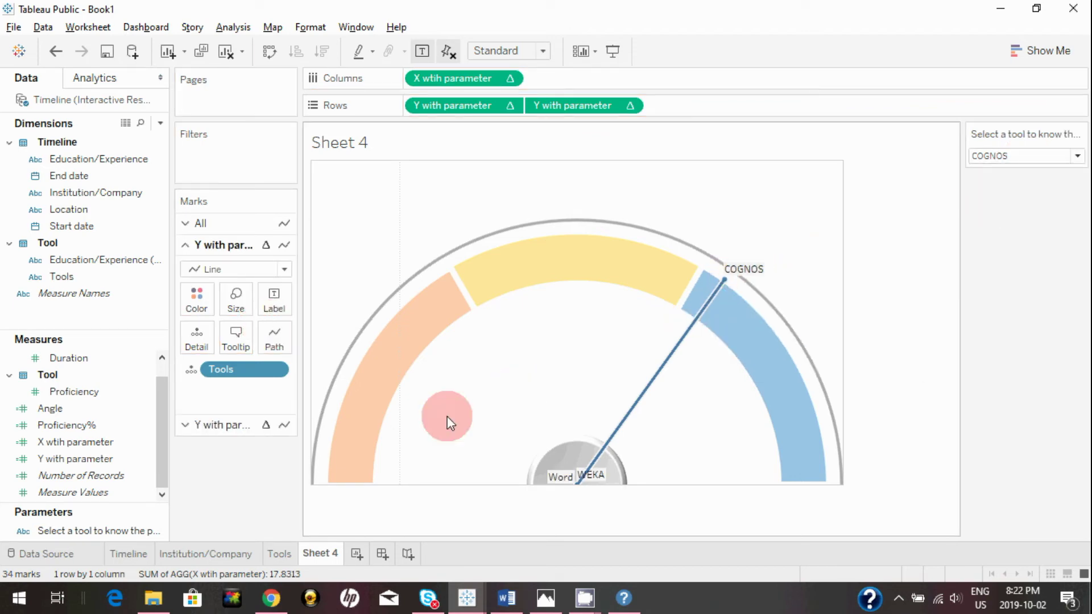
{"action": "left_click", "coordinate": [73, 357]}
{"action": "left_click", "coordinate": [66, 395]}
{"action": "left_click", "coordinate": [94, 408]}
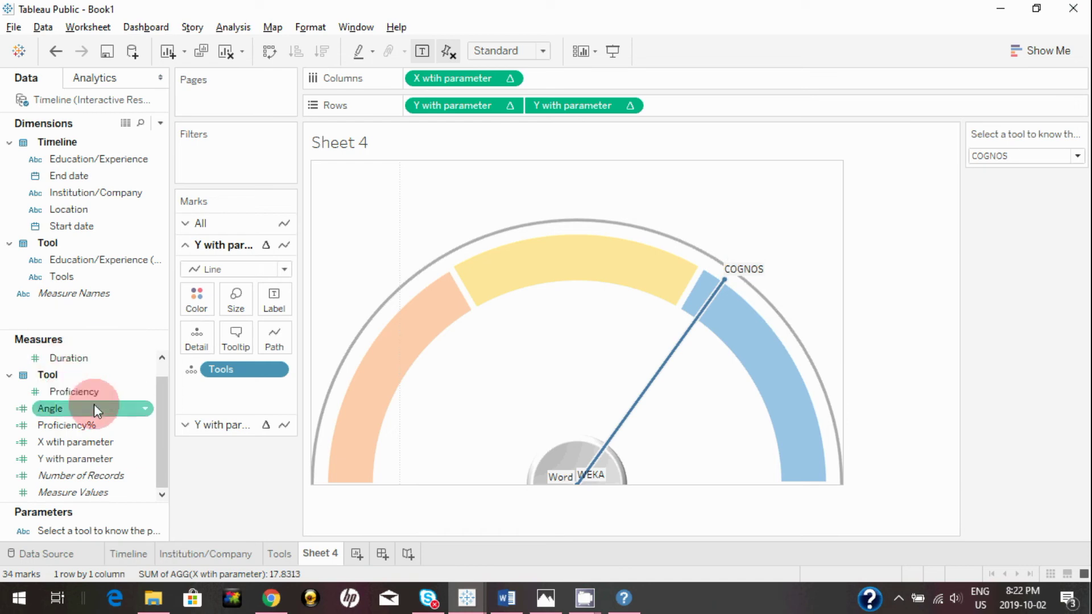
{"action": "left_click", "coordinate": [202, 423]}
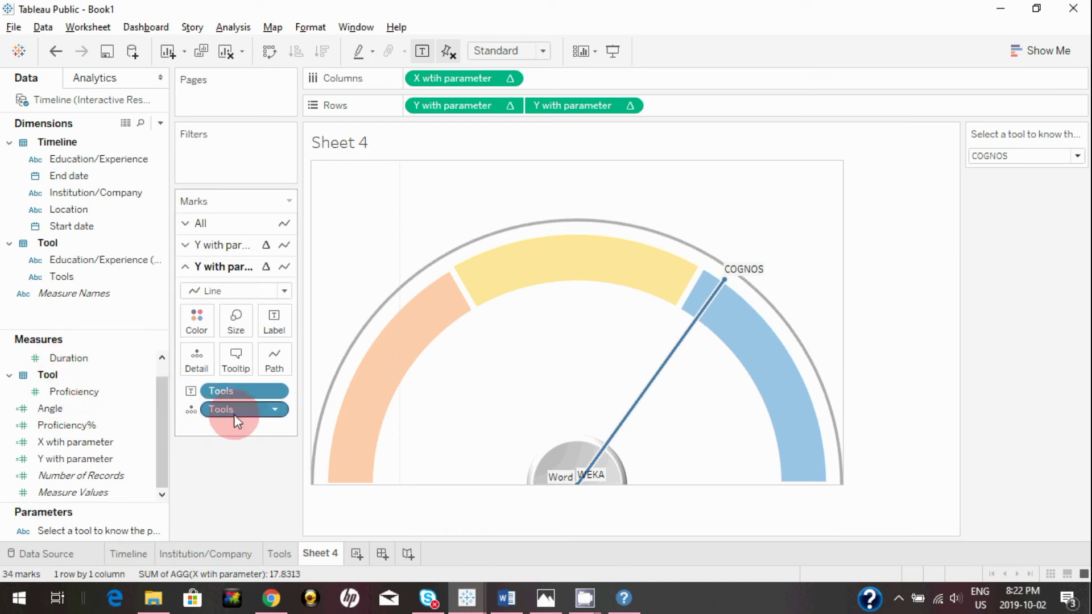
{"action": "left_click_drag", "start_coordinate": [79, 392], "coordinate": [278, 316]}
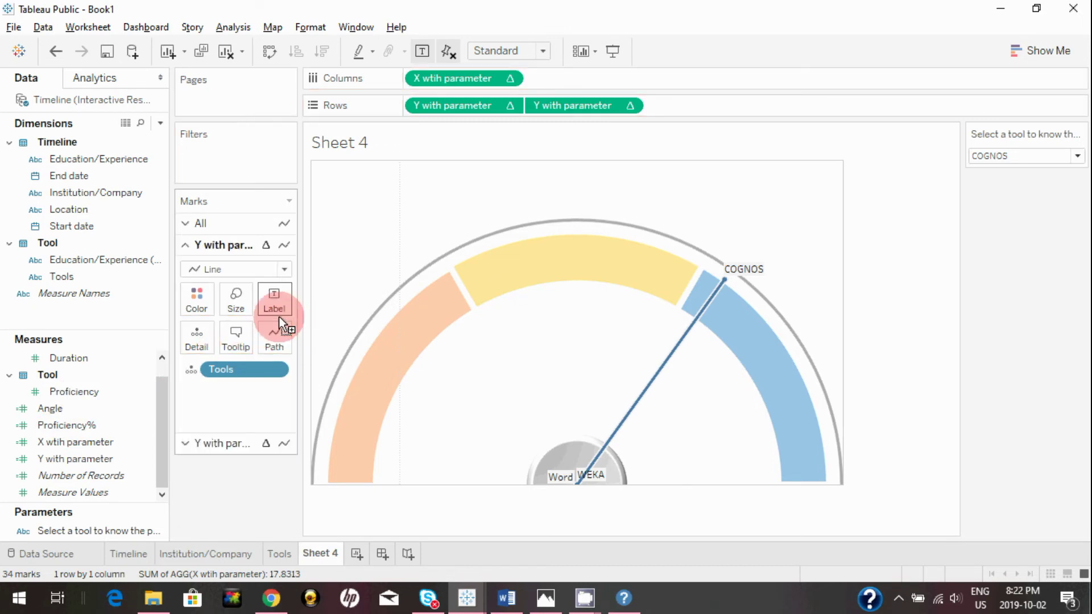
{"action": "left_click", "coordinate": [206, 443]}
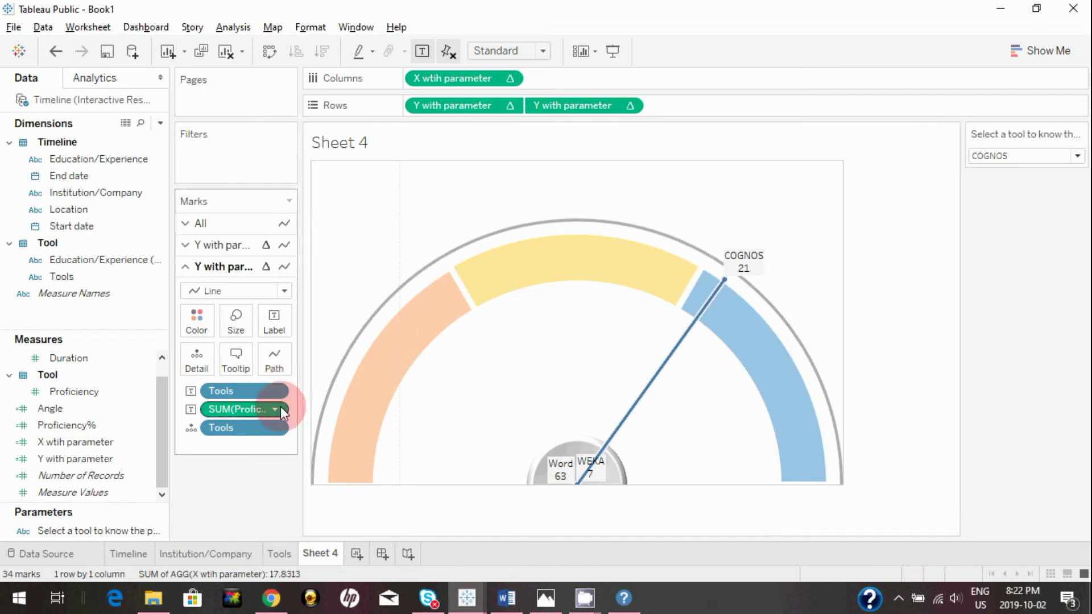
{"action": "left_click", "coordinate": [279, 408]}
{"action": "mouse_move", "coordinate": [318, 469]}
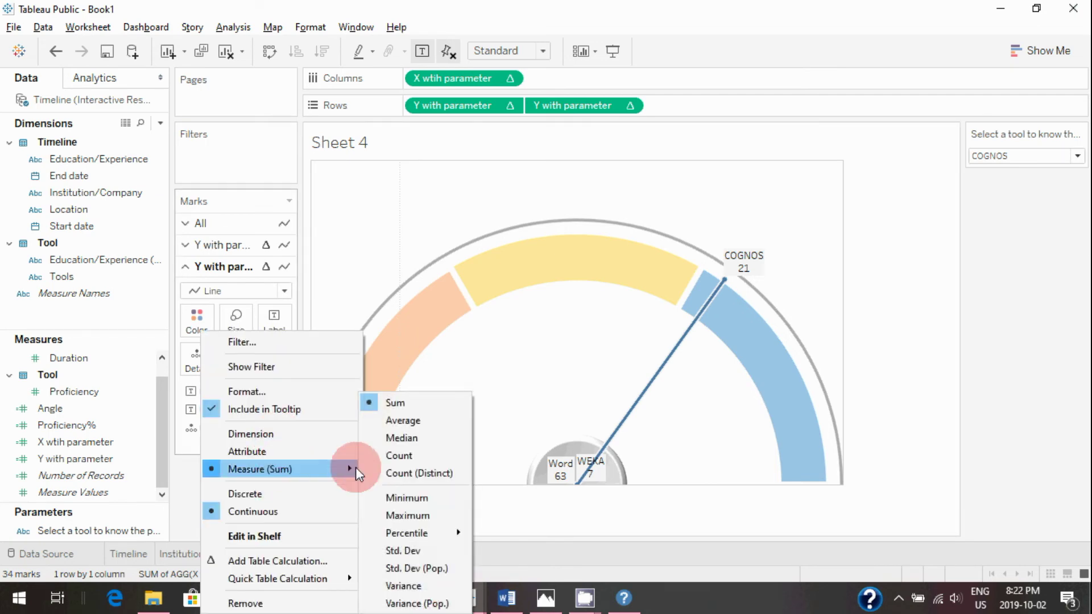
{"action": "left_click", "coordinate": [416, 422]}
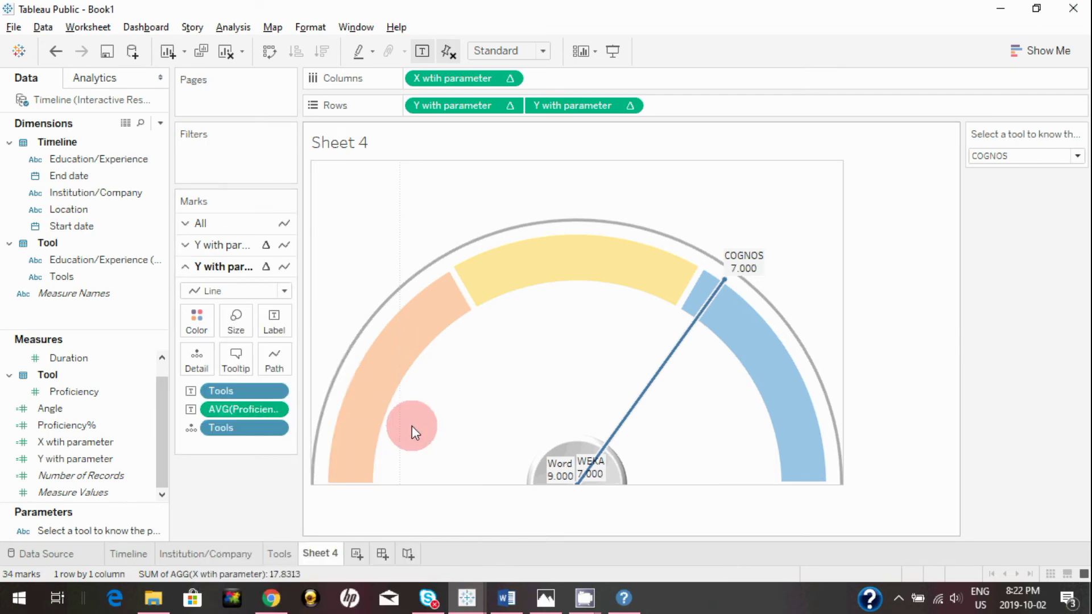
Set the number format of the average Proficiency label to Number (Standard).
{"action": "left_click", "coordinate": [277, 409]}
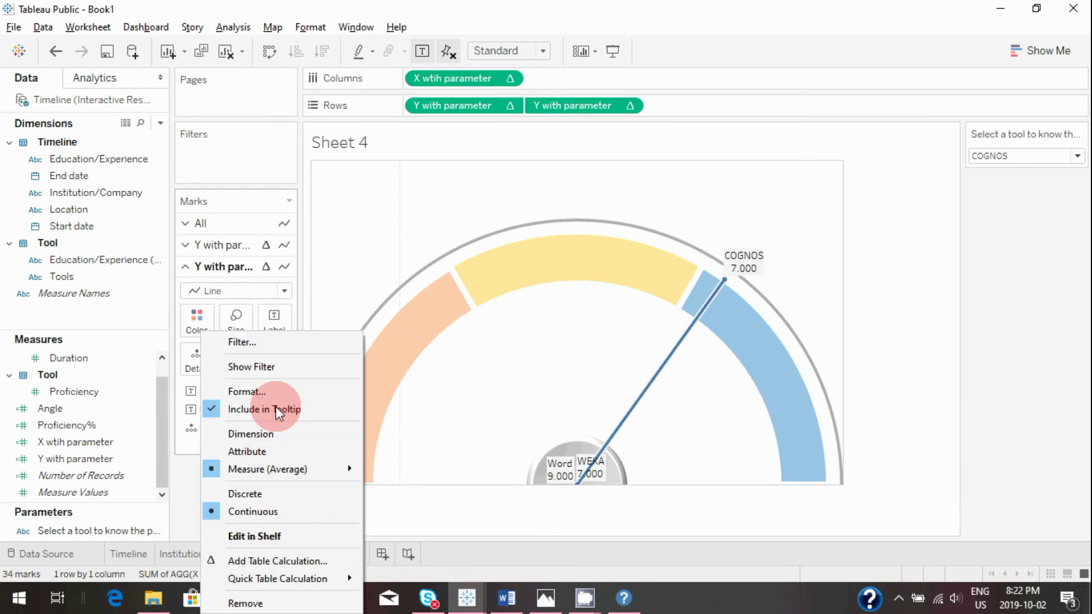
{"action": "key", "text": "Escape"}
{"action": "left_click", "coordinate": [279, 414]}
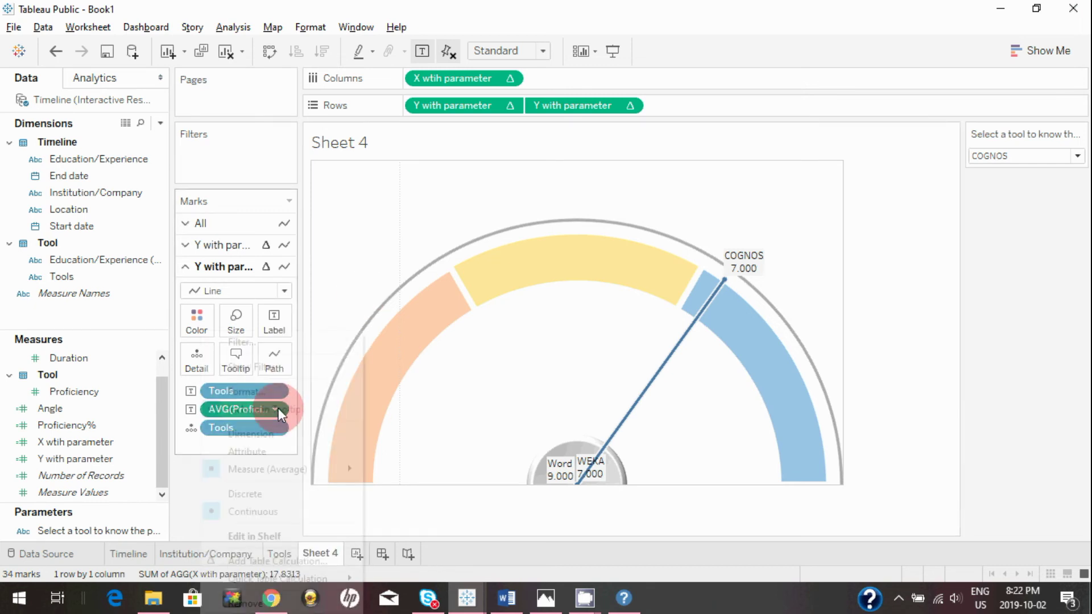
{"action": "left_click", "coordinate": [267, 392]}
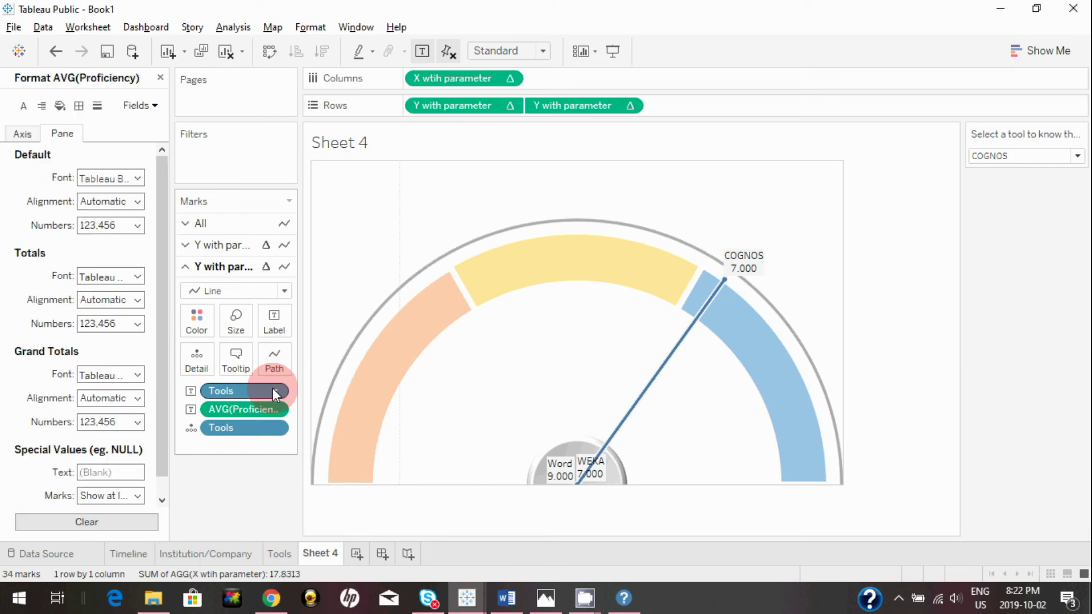
{"action": "left_click", "coordinate": [91, 227]}
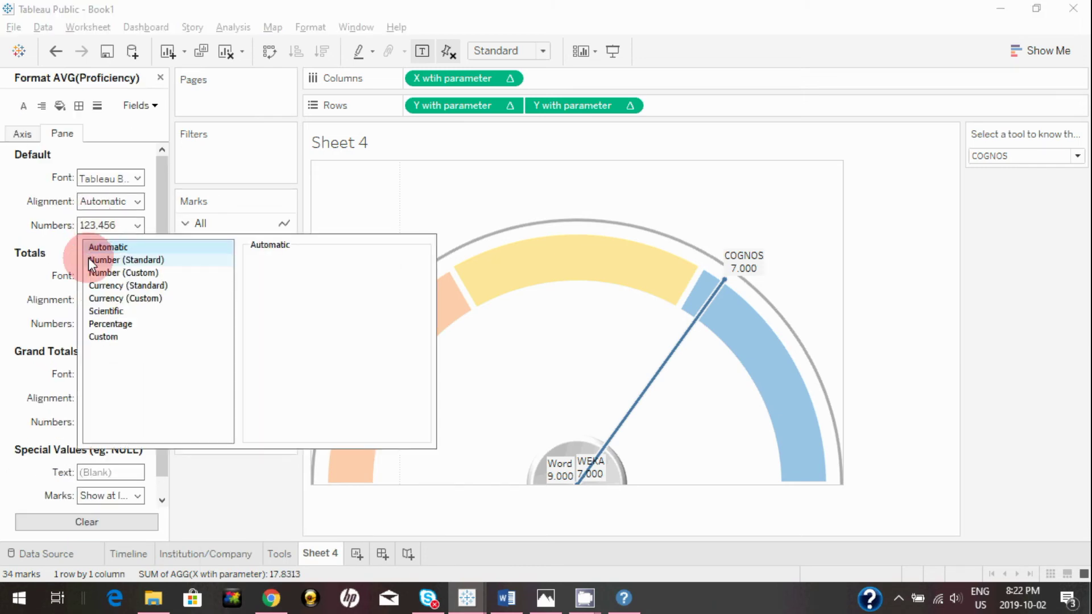
{"action": "left_click", "coordinate": [96, 261]}
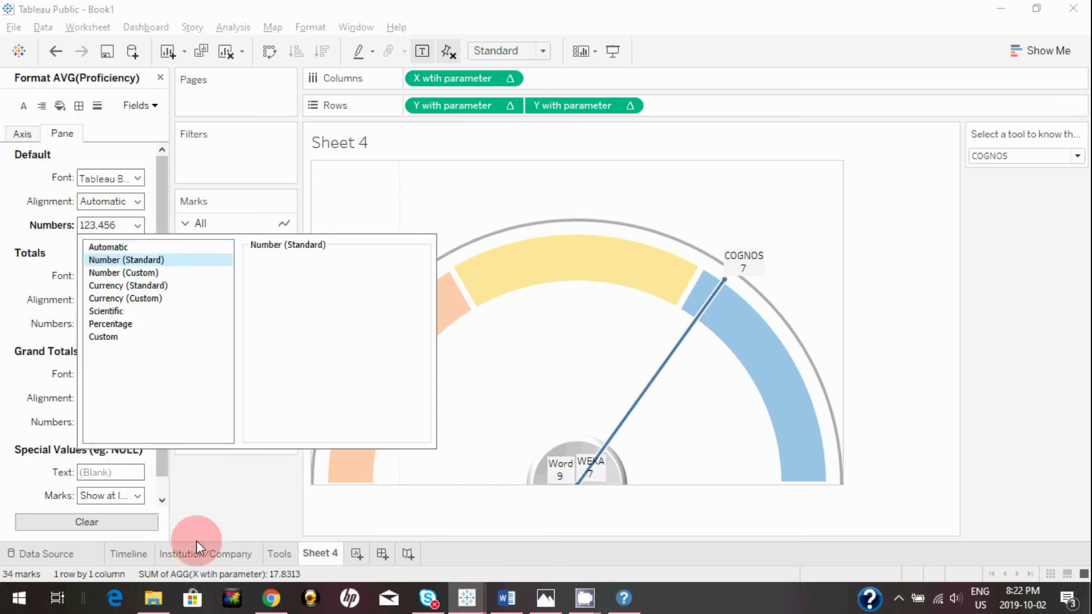
{"action": "left_click", "coordinate": [231, 512]}
{"action": "left_click", "coordinate": [162, 78]}
Add Proficiency% to the labels of the second Y with parameter marks and format it as a percentage with 0 decimal places.
{"action": "left_click_drag", "start_coordinate": [108, 425], "coordinate": [272, 322]}
{"action": "left_click", "coordinate": [276, 428]}
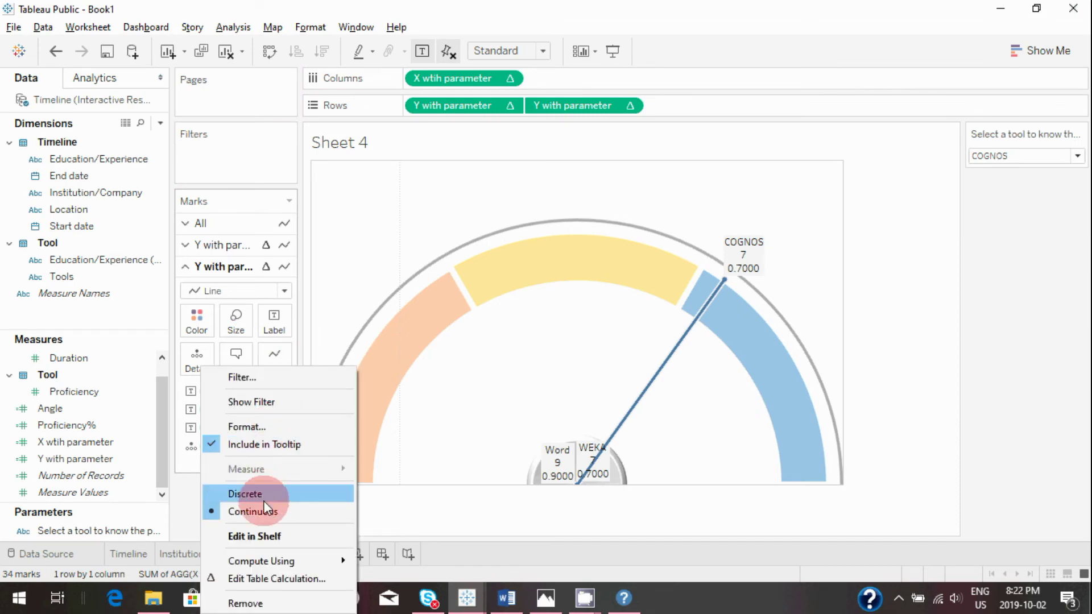
{"action": "left_click", "coordinate": [278, 425]}
{"action": "left_click", "coordinate": [103, 227]}
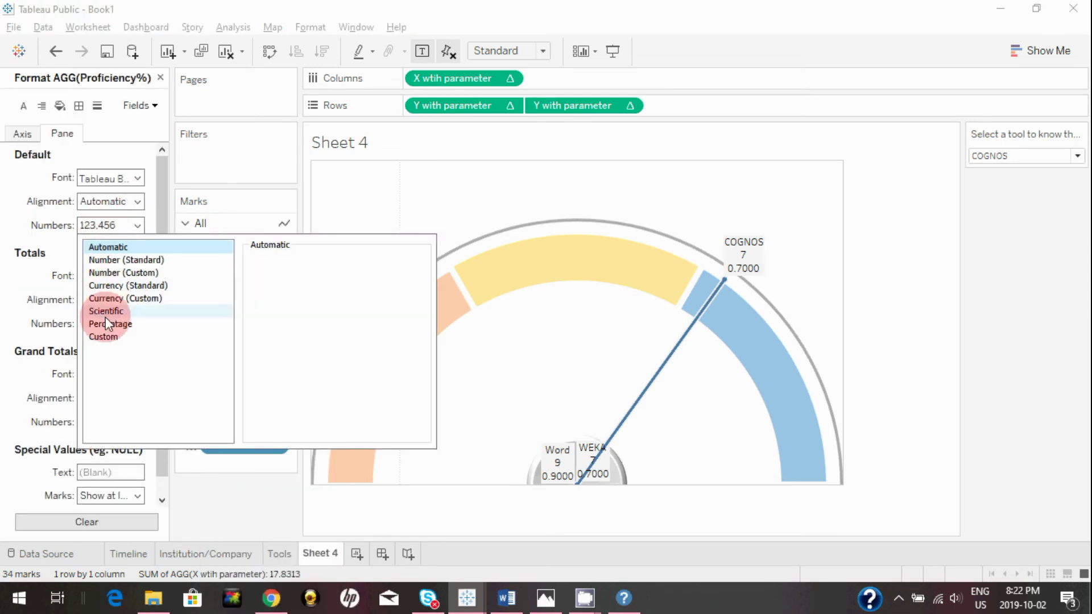
{"action": "left_click", "coordinate": [227, 322]}
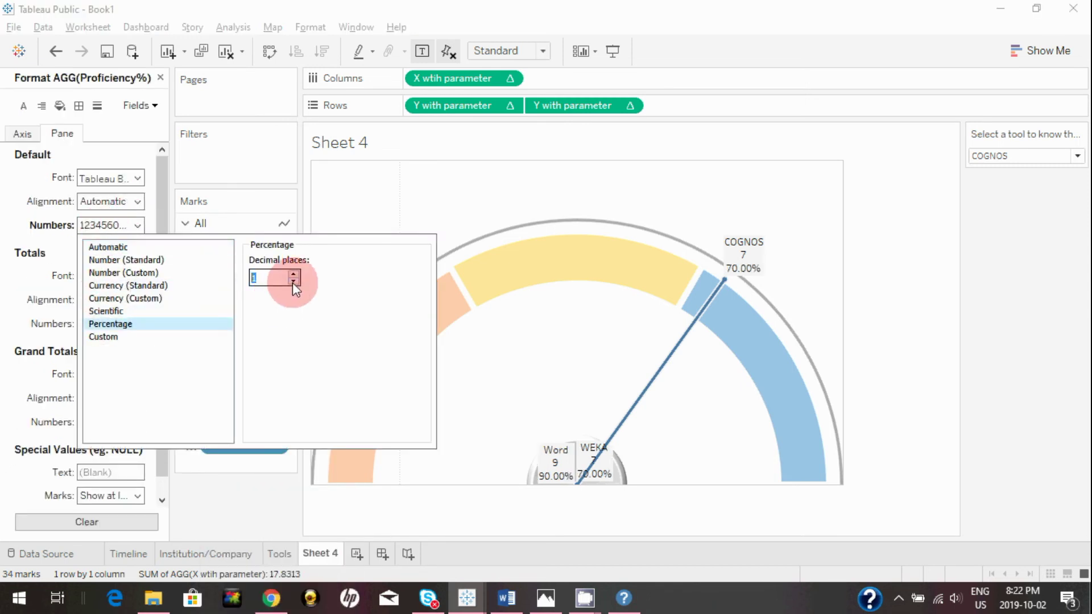
{"action": "left_click", "coordinate": [292, 282]}
{"action": "left_click", "coordinate": [223, 493]}
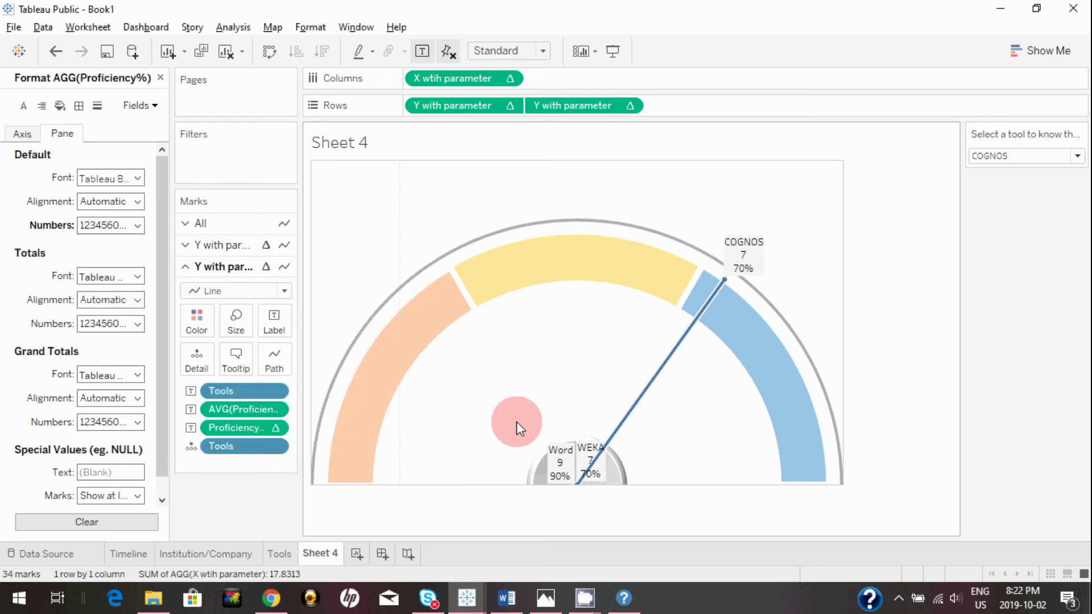
{"action": "left_click", "coordinate": [161, 77]}
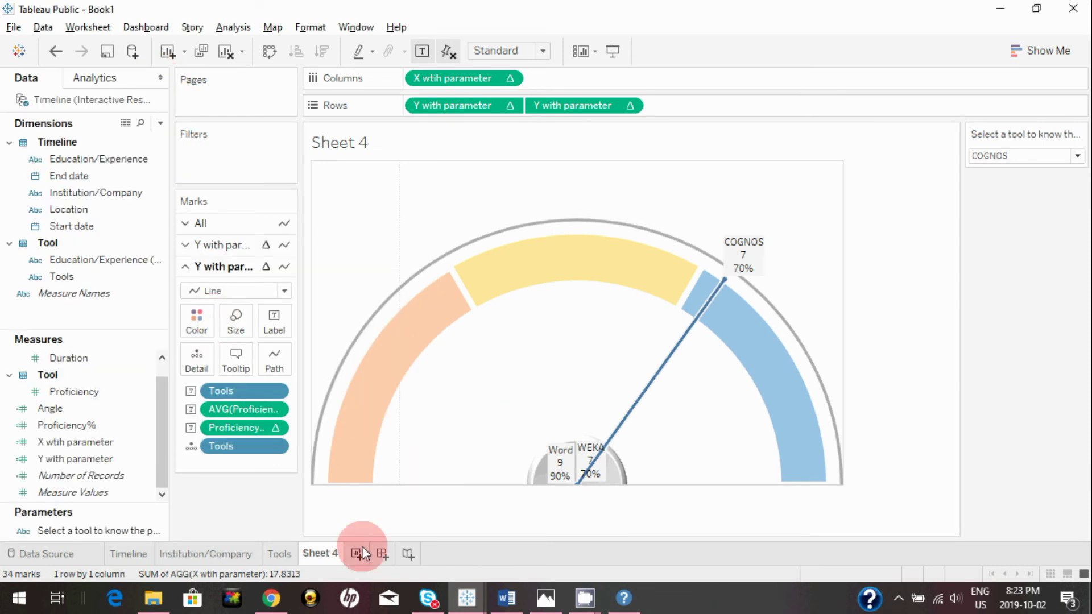
Change the second Y with parameter marks to the Shape type and assign Tools to their shape.
{"action": "left_click", "coordinate": [250, 293]}
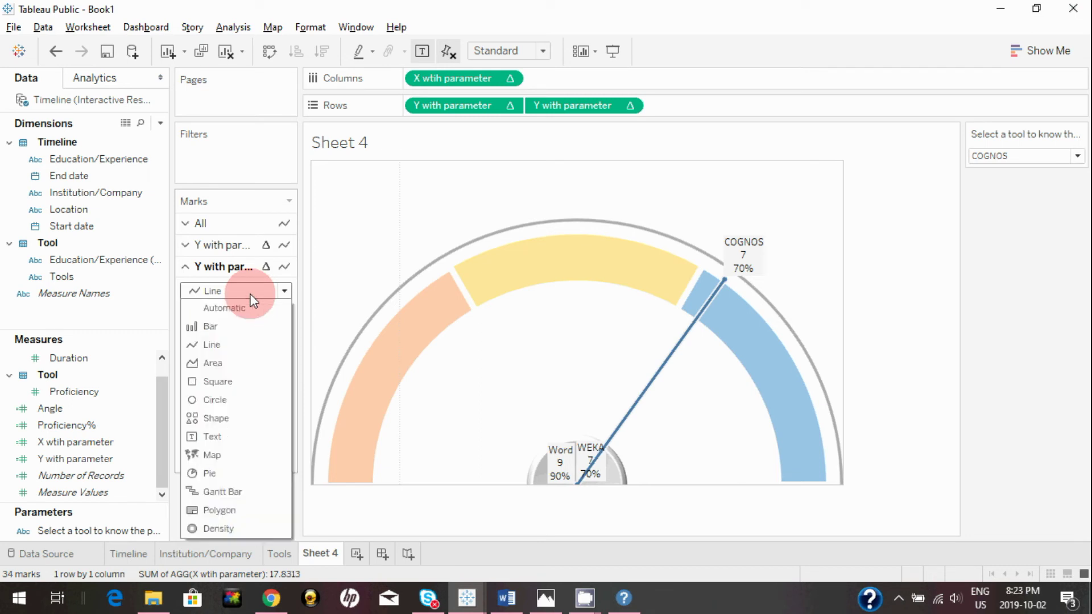
{"action": "left_click", "coordinate": [218, 423]}
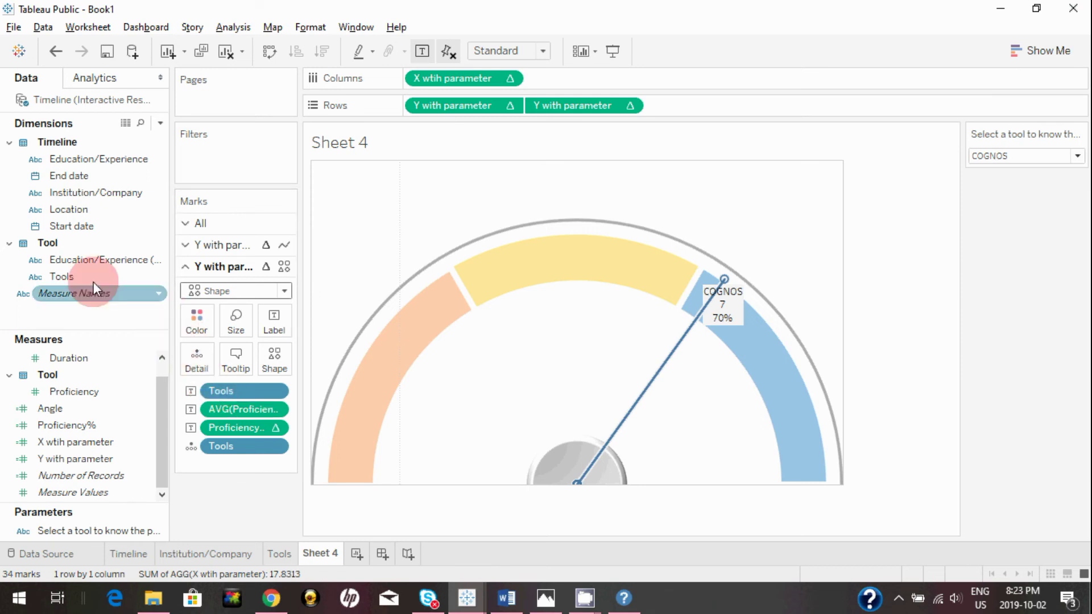
{"action": "left_click_drag", "start_coordinate": [73, 275], "coordinate": [274, 362]}
{"action": "left_click", "coordinate": [728, 287]}
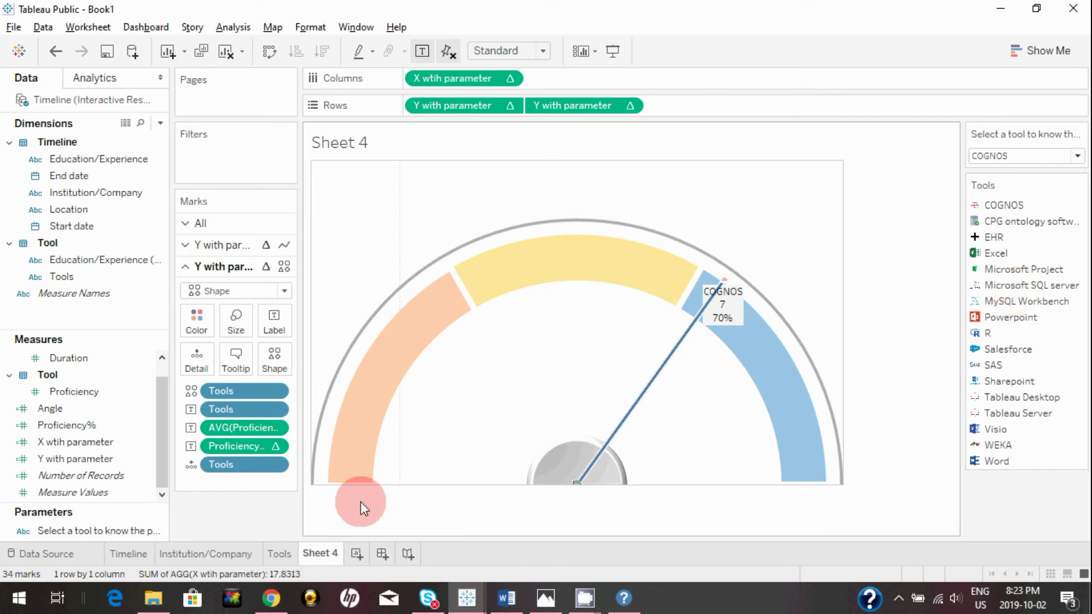
Enlarge the tool shapes of the second Y with parameter marks so the logo at the needle tip is readable.
{"action": "mouse_move", "coordinate": [279, 559]}
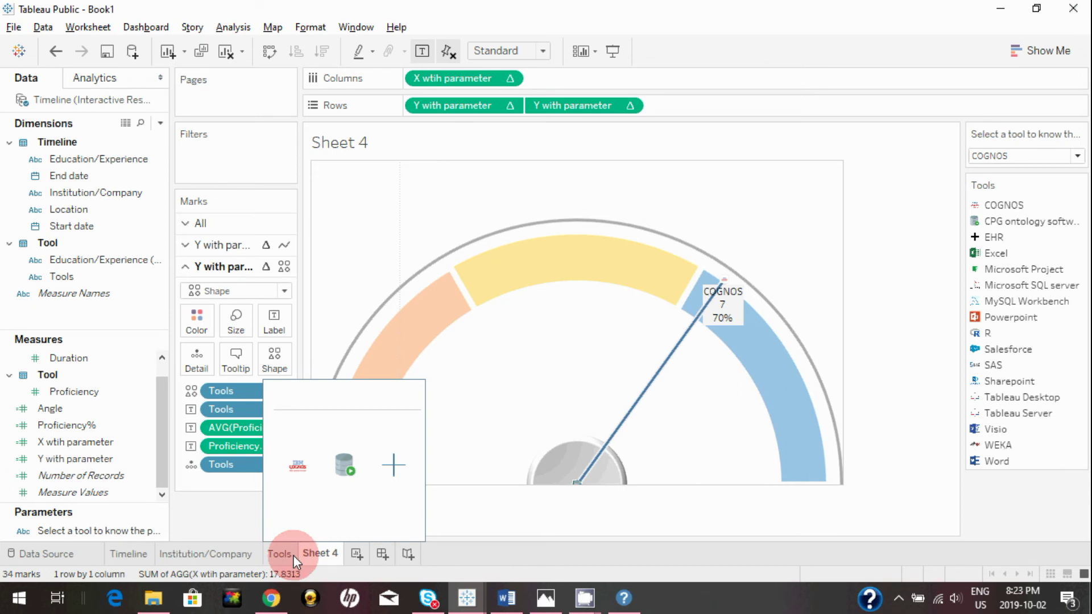
{"action": "left_click", "coordinate": [235, 322]}
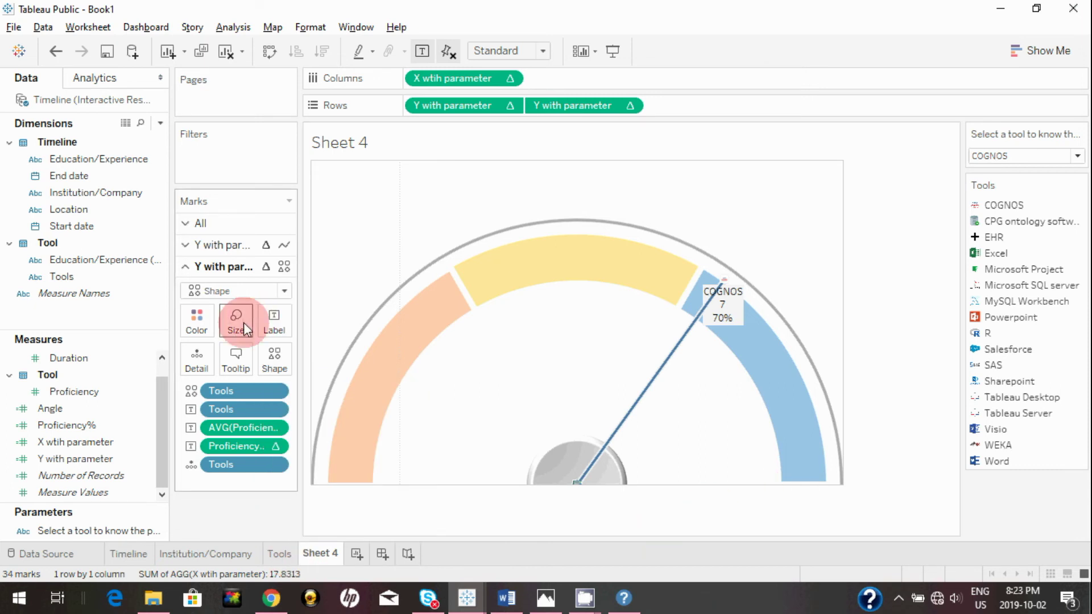
{"action": "left_click_drag", "start_coordinate": [261, 346], "coordinate": [325, 364]}
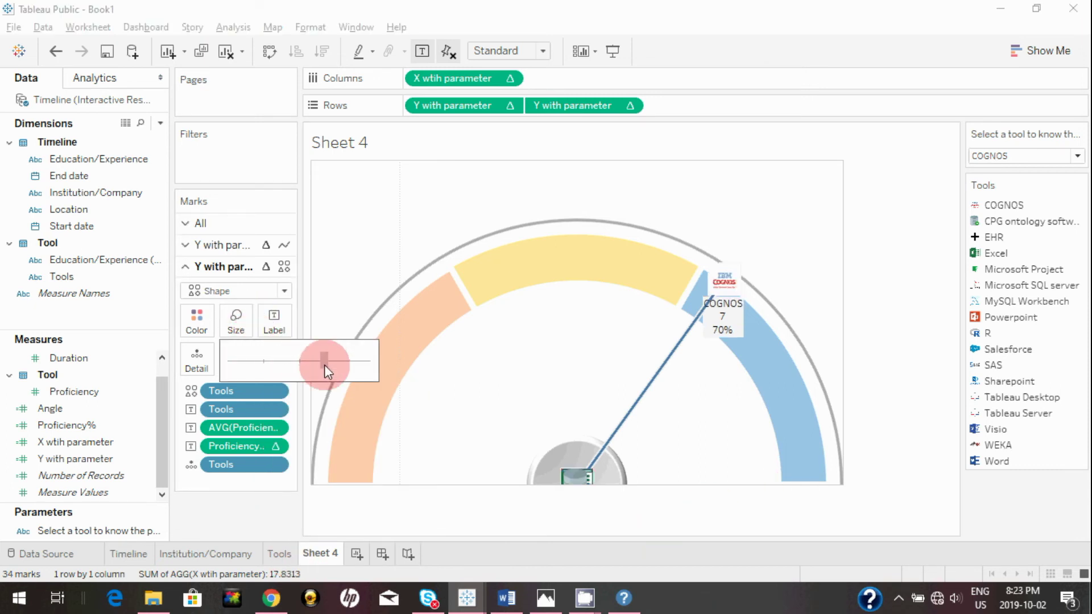
{"action": "left_click", "coordinate": [440, 241]}
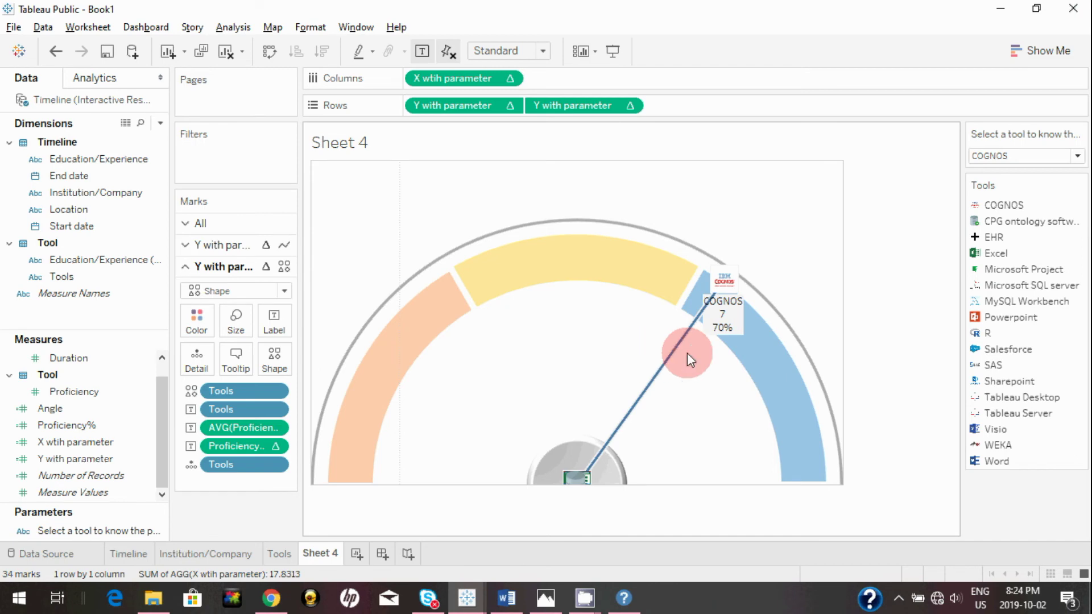
Prefix the three label fields of the second Y with parameter marks with "Tool name =", "Proficiency =" and "Proficiency % =".
{"action": "left_click", "coordinate": [274, 322]}
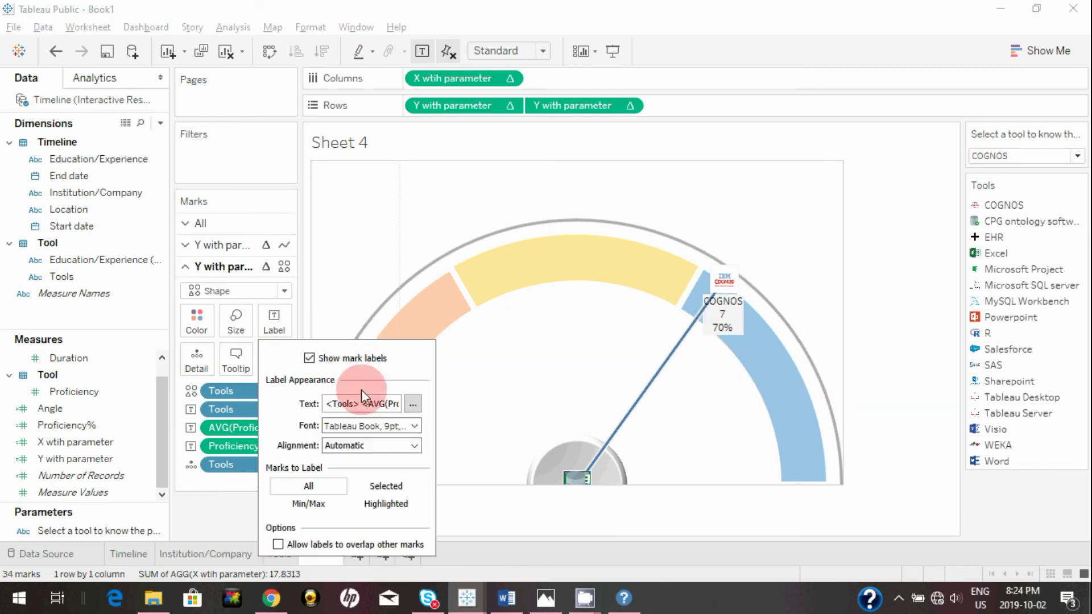
{"action": "left_click", "coordinate": [413, 400]}
{"action": "left_click", "coordinate": [477, 285]}
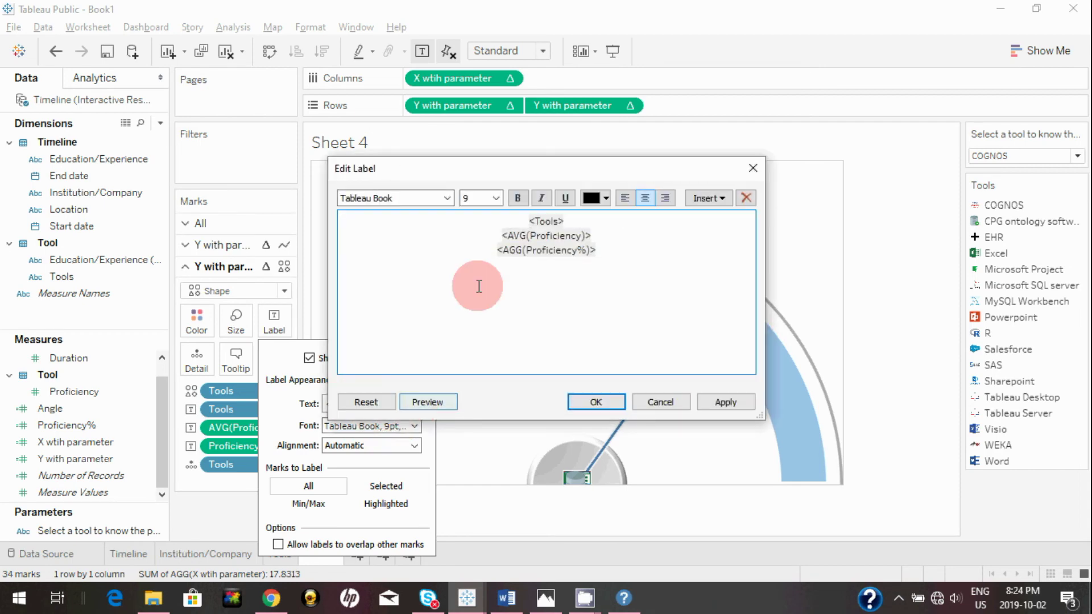
{"action": "left_click", "coordinate": [522, 235]}
{"action": "type", "text": "Tool name ="}
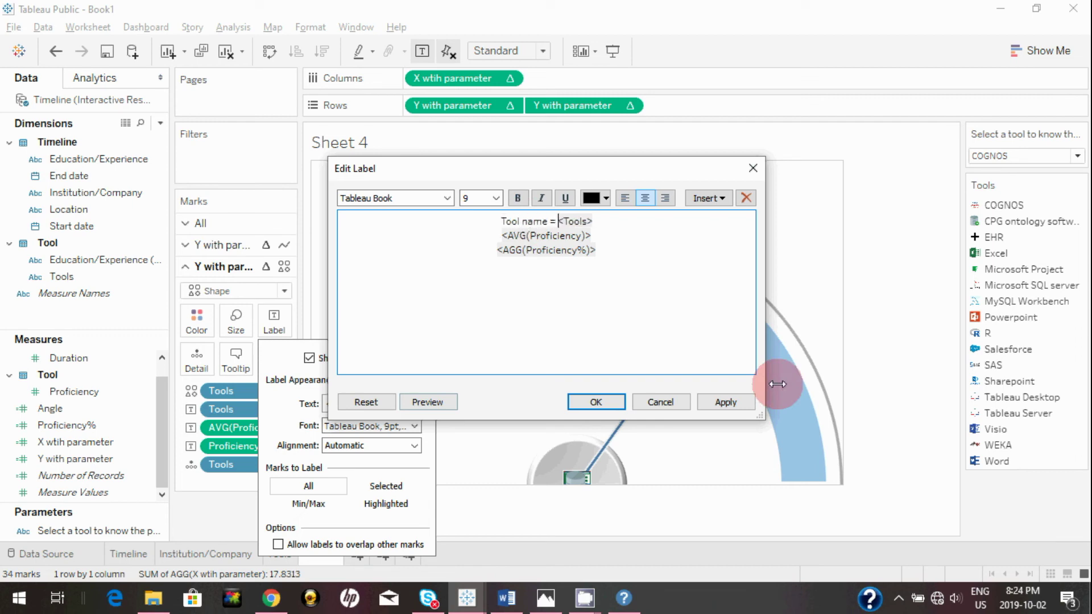
{"action": "key", "text": "Down"}
{"action": "key", "text": "Home"}
{"action": "type", "text": "Proficiency "}
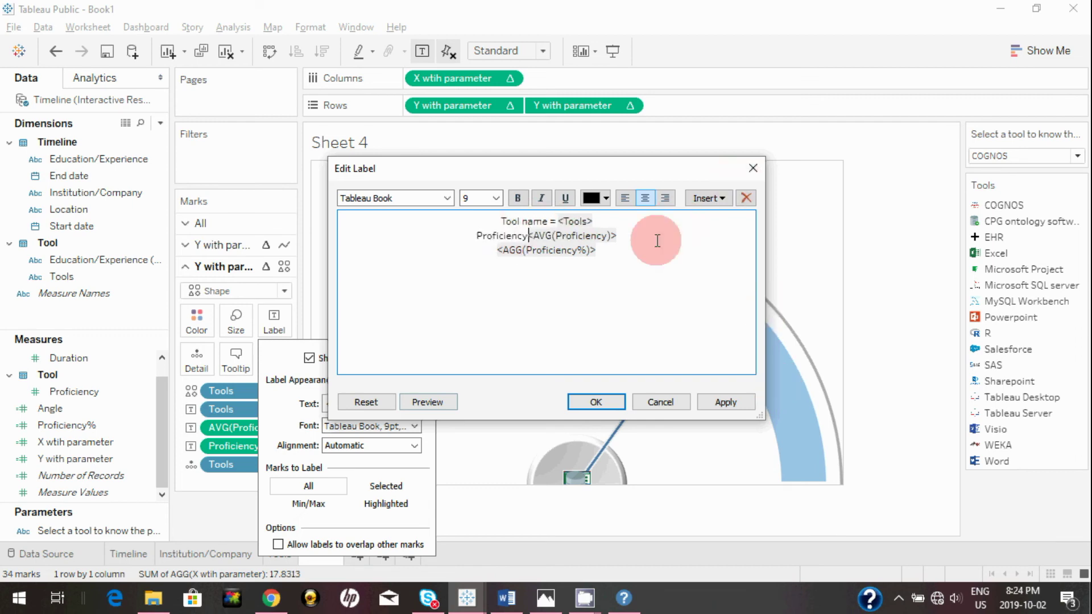
{"action": "type", "text": "="}
{"action": "key", "text": "Down"}
{"action": "key", "text": "Home"}
{"action": "type", "text": "Proficiency "}
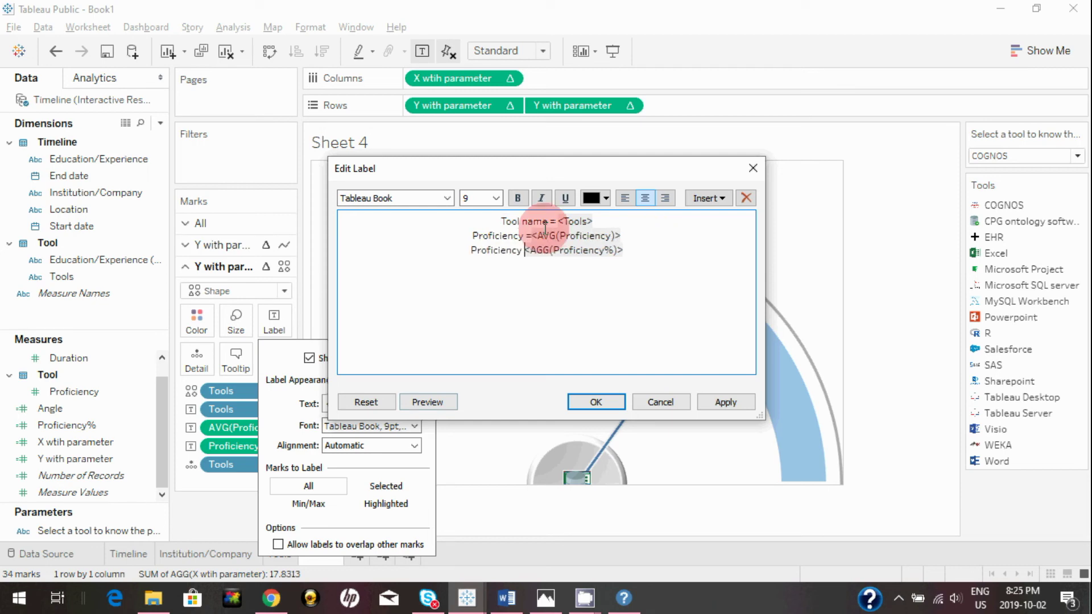
{"action": "type", "text": "%="}
Color the label captions "Tool name =", "Proficiency" and "Proficiency %" red and apply the label changes.
{"action": "key", "text": "Up"}
{"action": "key", "text": "Up"}
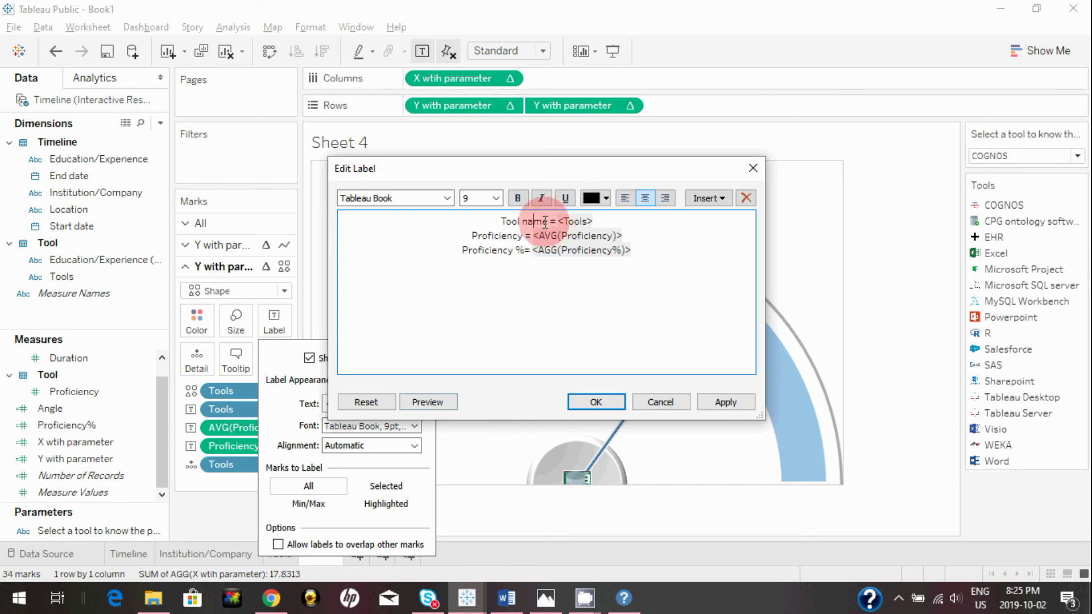
{"action": "double_click", "coordinate": [496, 236]}
{"action": "left_click", "coordinate": [599, 197]}
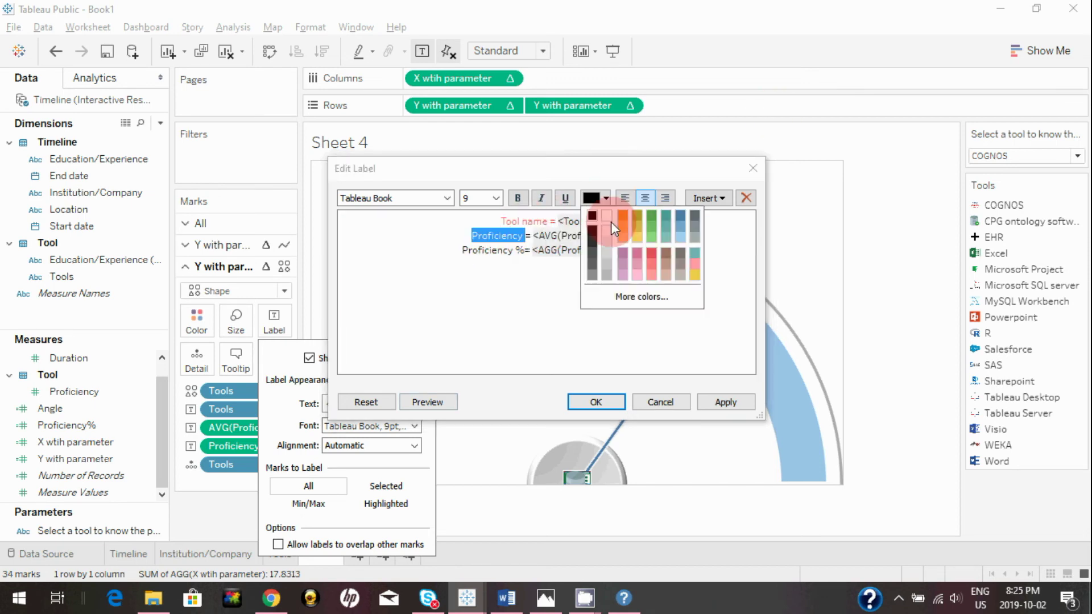
{"action": "left_click", "coordinate": [650, 248]}
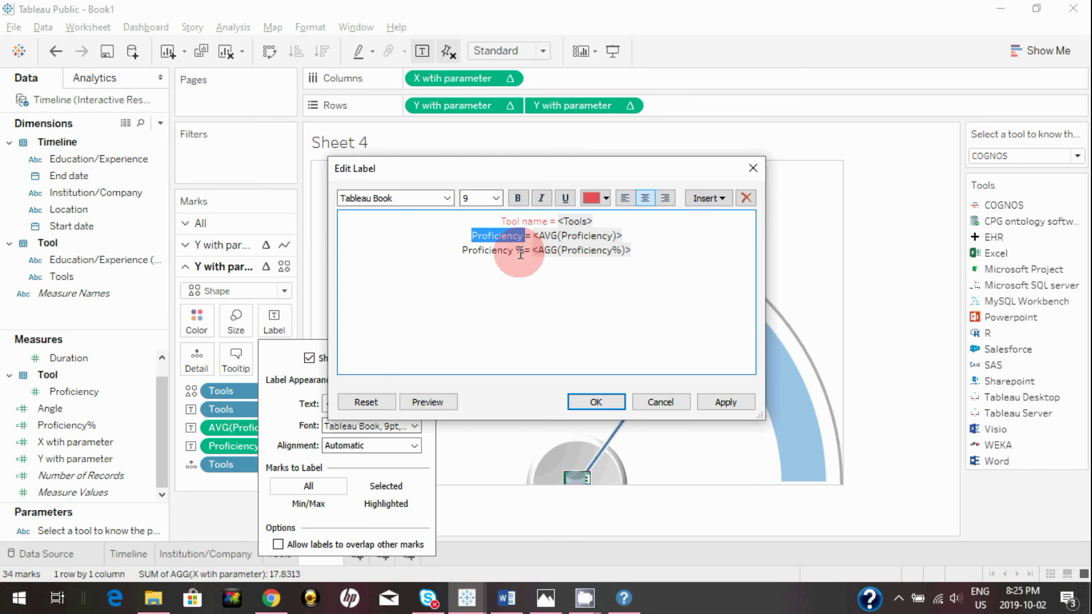
{"action": "left_click", "coordinate": [524, 251]}
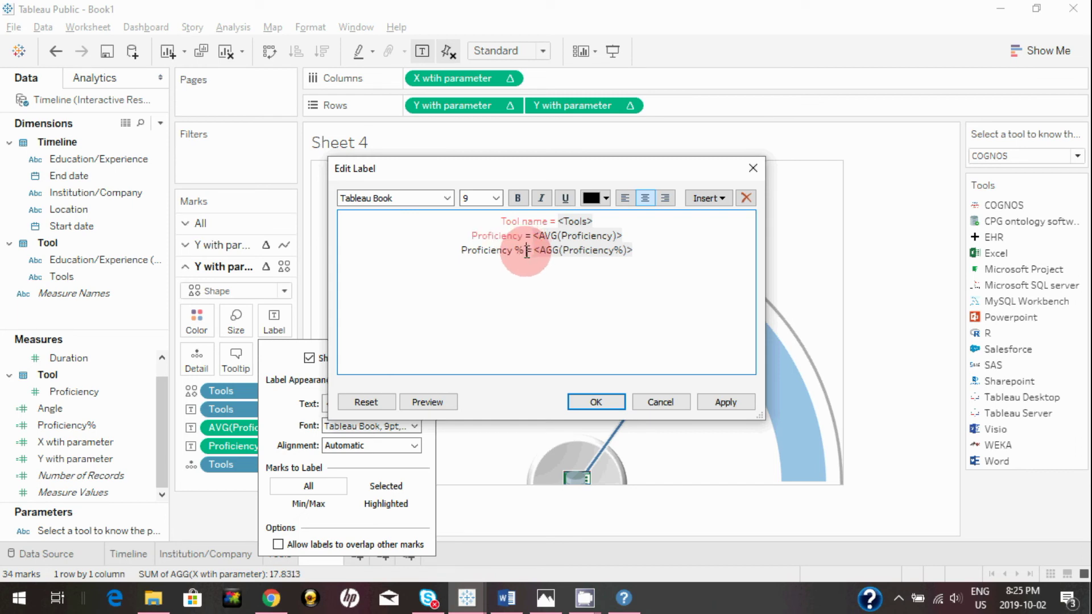
{"action": "left_click_drag", "start_coordinate": [525, 251], "coordinate": [462, 250]}
{"action": "left_click", "coordinate": [603, 199]}
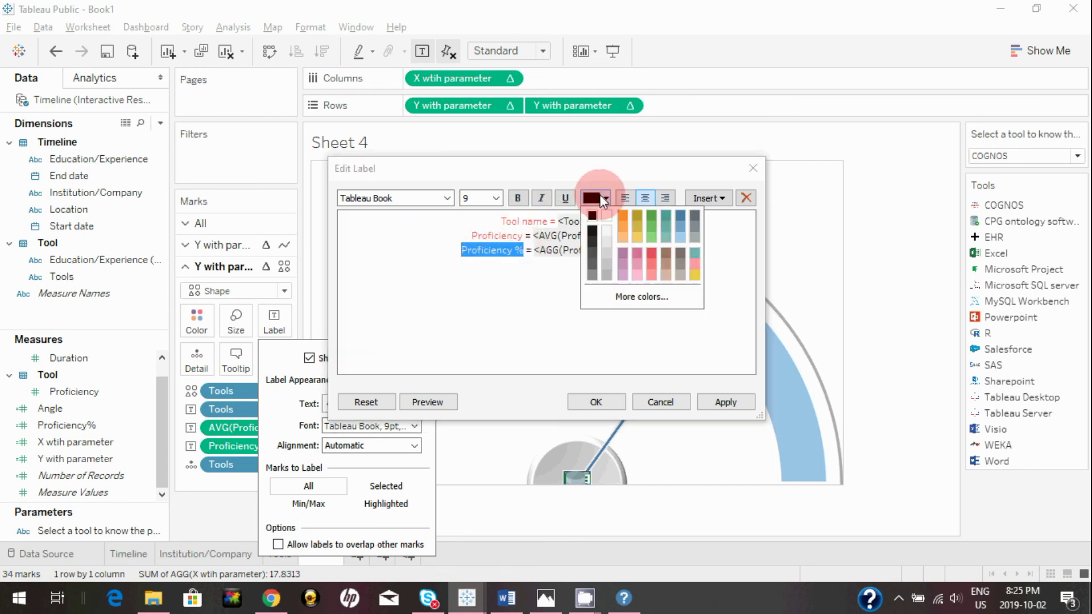
{"action": "left_click", "coordinate": [648, 251]}
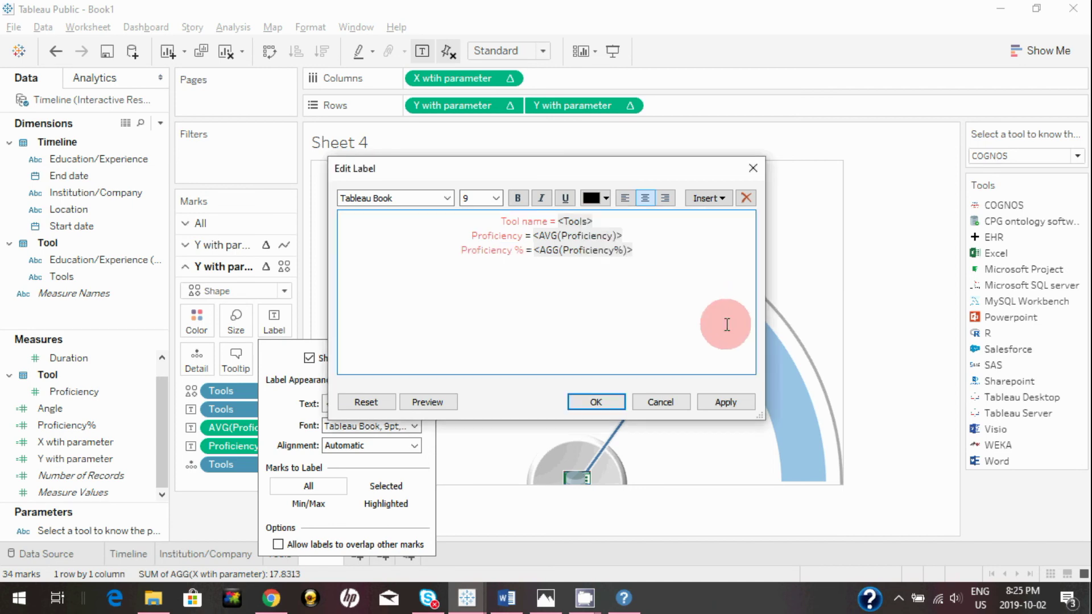
{"action": "left_click", "coordinate": [728, 402]}
{"action": "left_click", "coordinate": [605, 404]}
Align the mark labels above and to the right of the tool logo.
{"action": "left_click", "coordinate": [801, 302]}
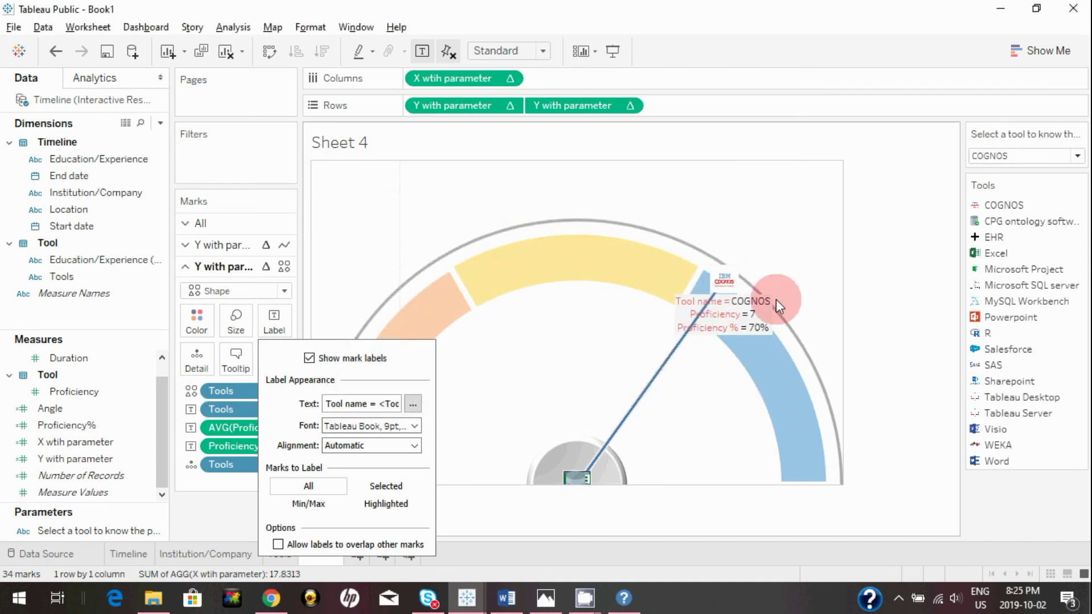
{"action": "left_click", "coordinate": [382, 448]}
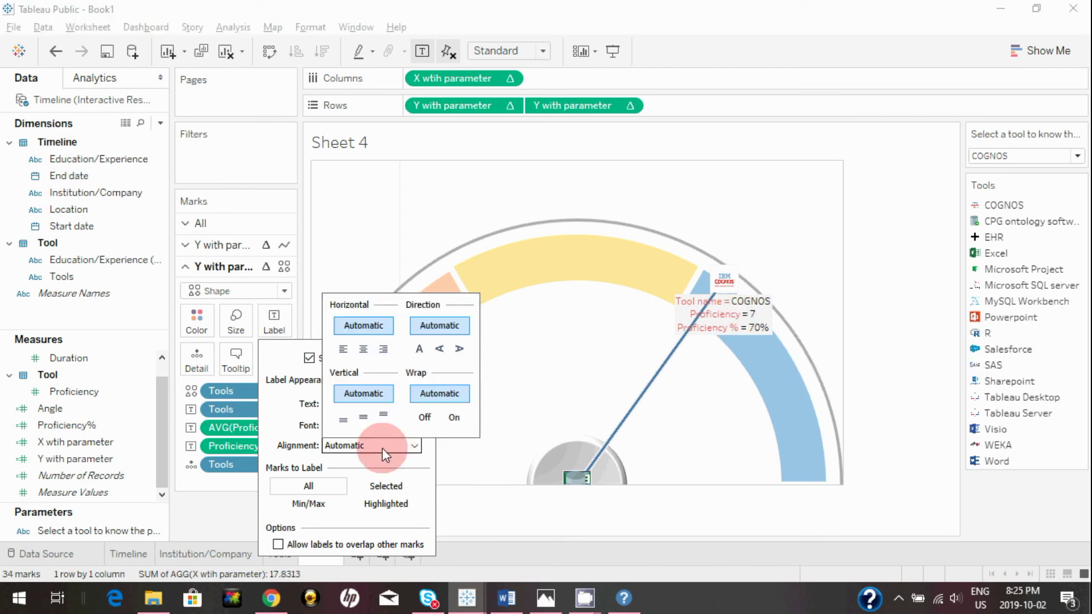
{"action": "left_click", "coordinate": [363, 417]}
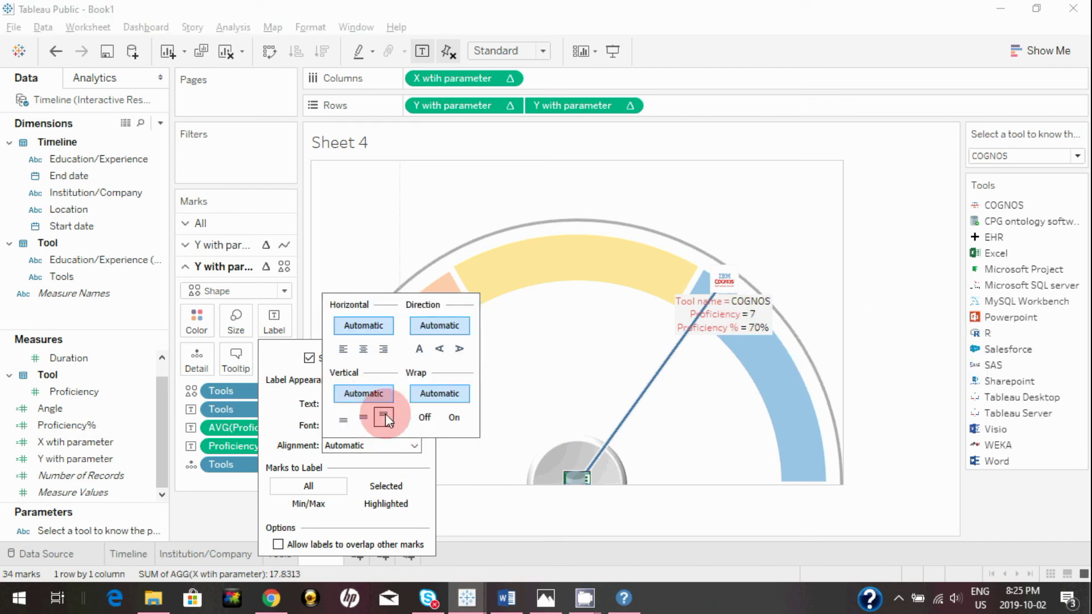
Set the tool selection parameter to Excel and inspect the mark at the needle tip.
{"action": "left_click", "coordinate": [1005, 159]}
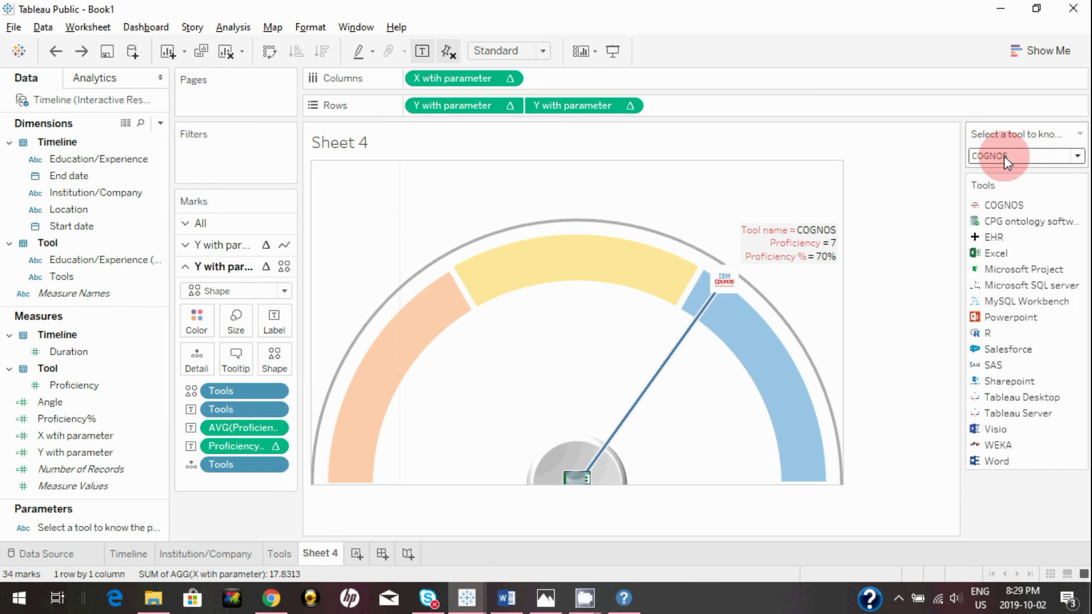
{"action": "left_click", "coordinate": [1004, 156]}
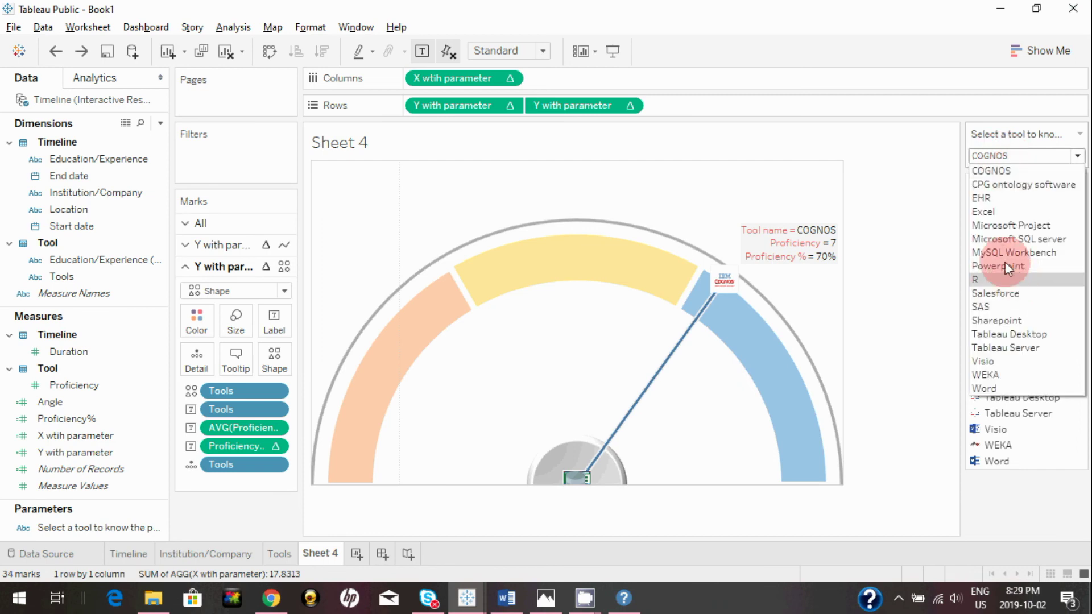
{"action": "left_click", "coordinate": [997, 212]}
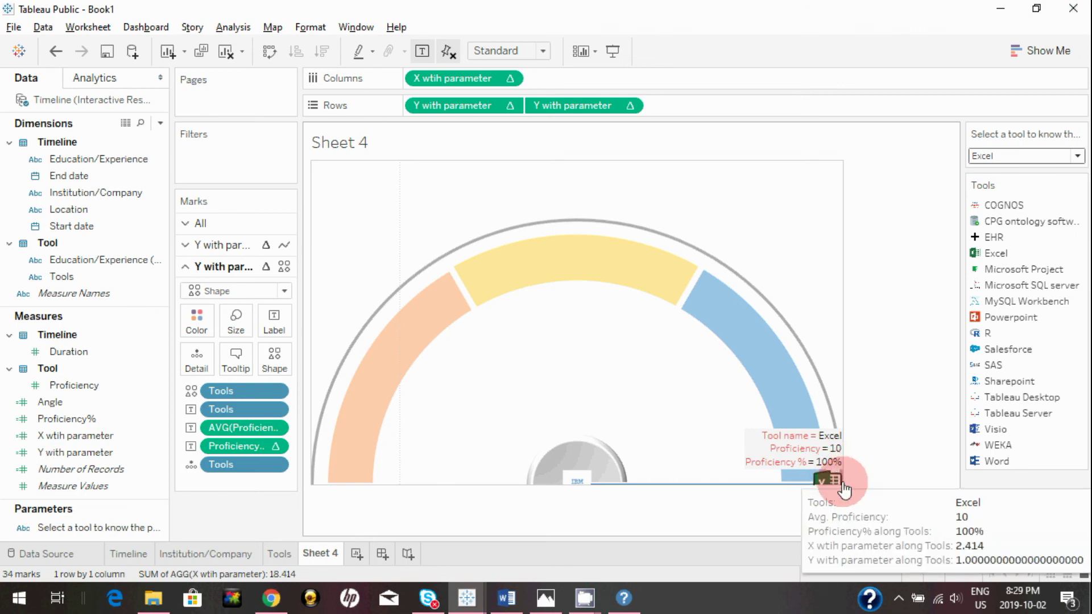
{"action": "mouse_move", "coordinate": [844, 483]}
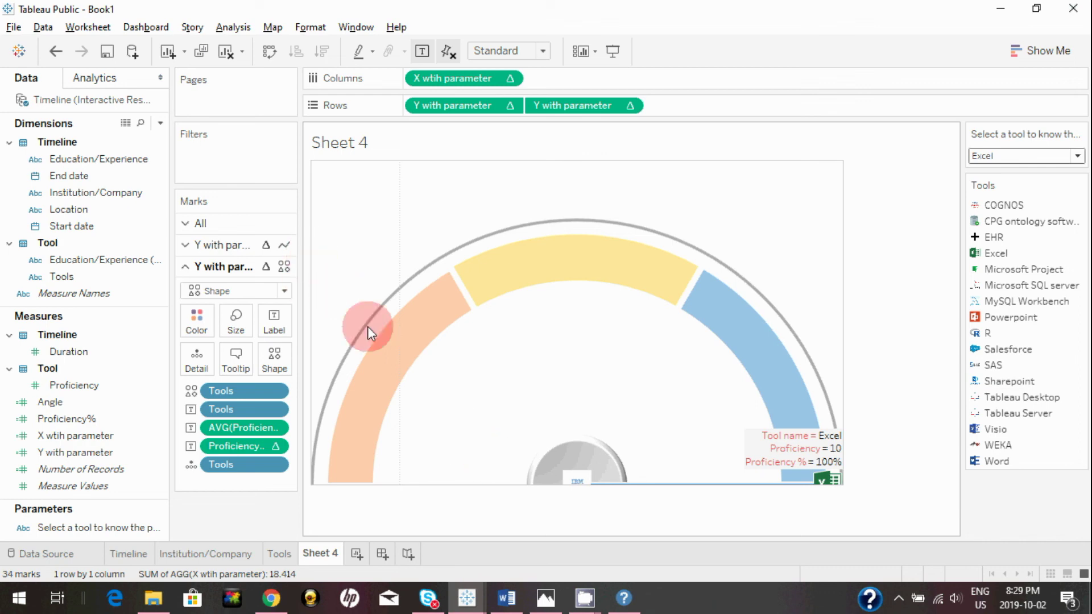
Set the fixed start of the first Y with parameter axis to 0.9 and hide its header again.
{"action": "left_click", "coordinate": [510, 105]}
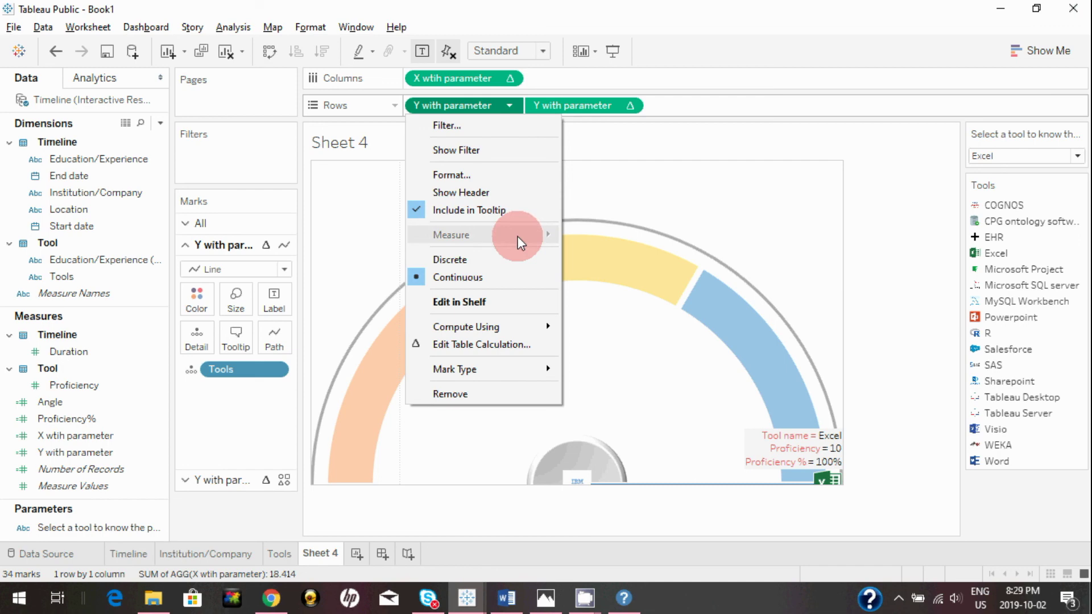
{"action": "left_click", "coordinate": [441, 192]}
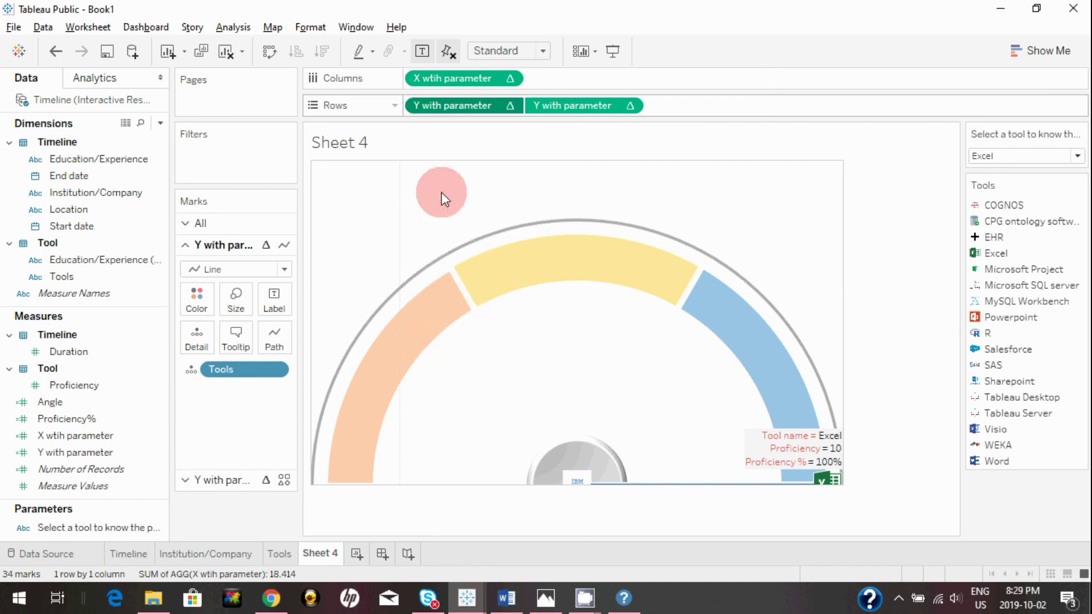
{"action": "right_click", "coordinate": [315, 379]}
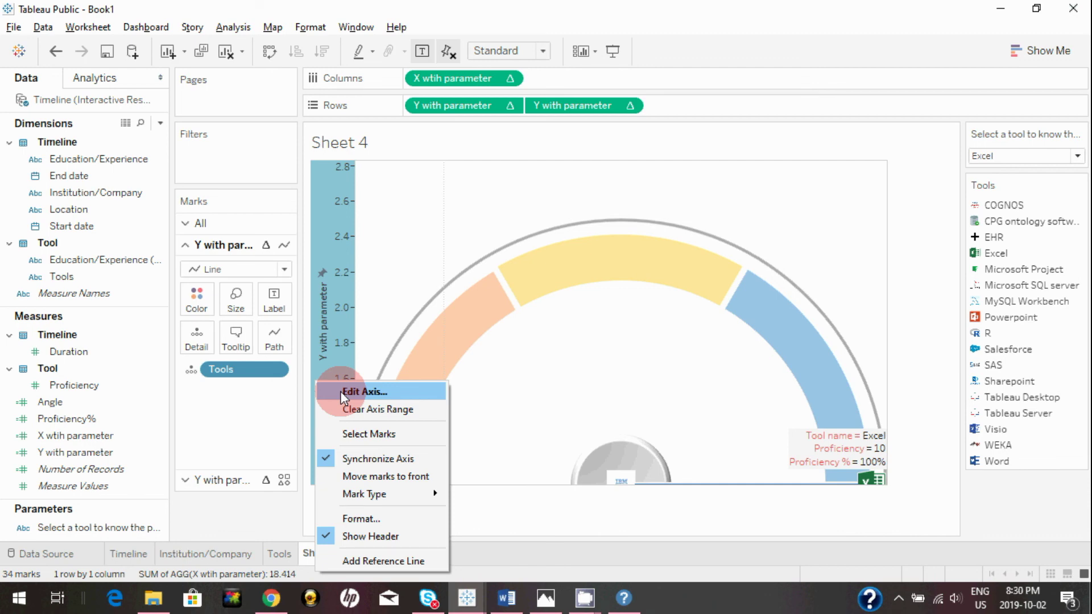
{"action": "left_click", "coordinate": [364, 392]}
{"action": "double_click", "coordinate": [403, 235]}
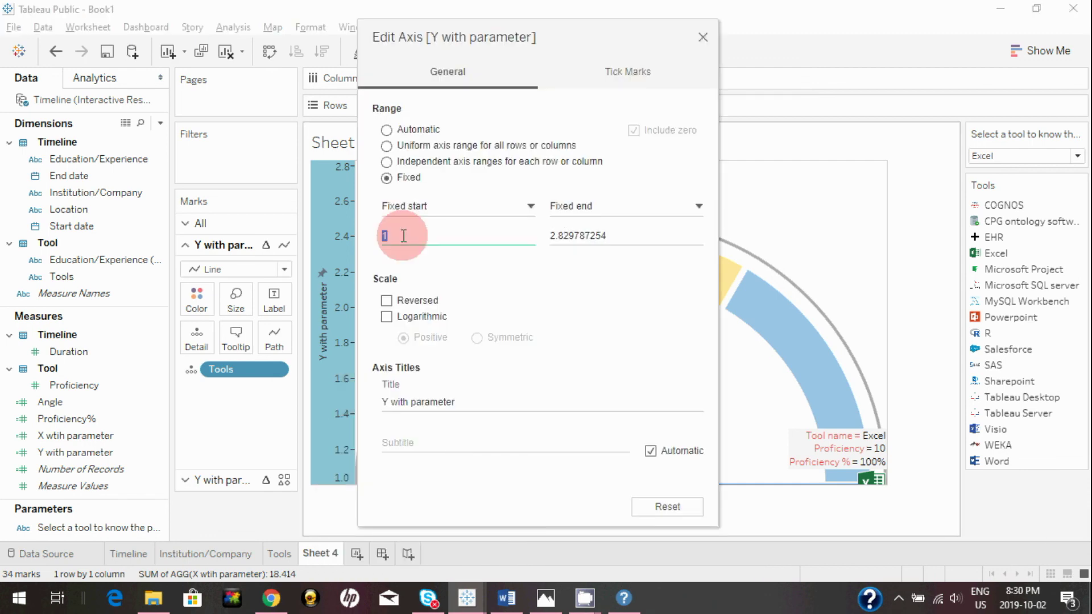
{"action": "type", "text": "0.9"}
{"action": "left_click", "coordinate": [704, 38]}
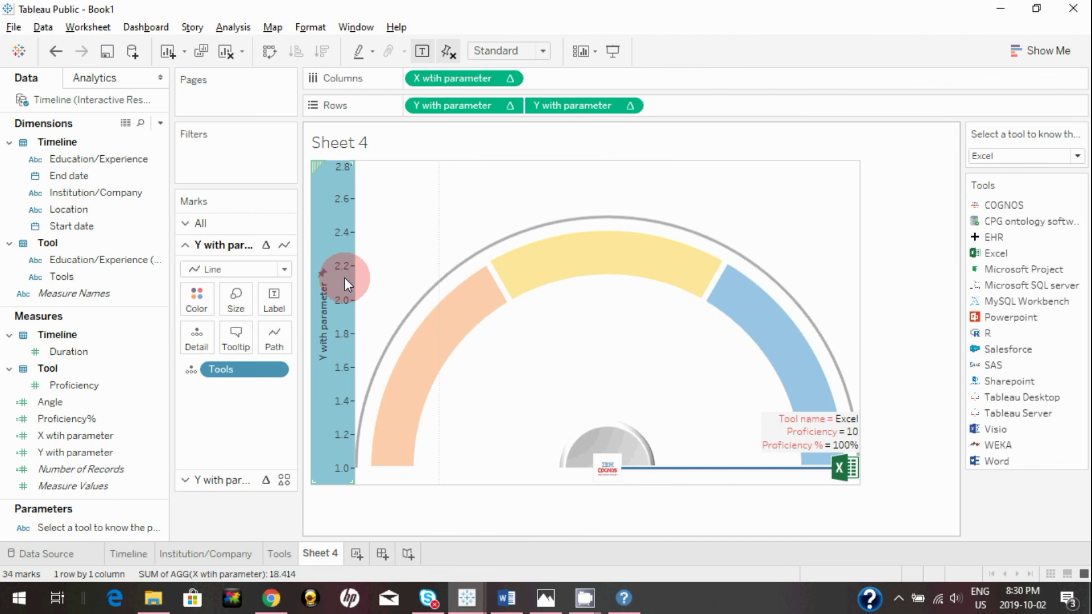
{"action": "right_click", "coordinate": [332, 264]}
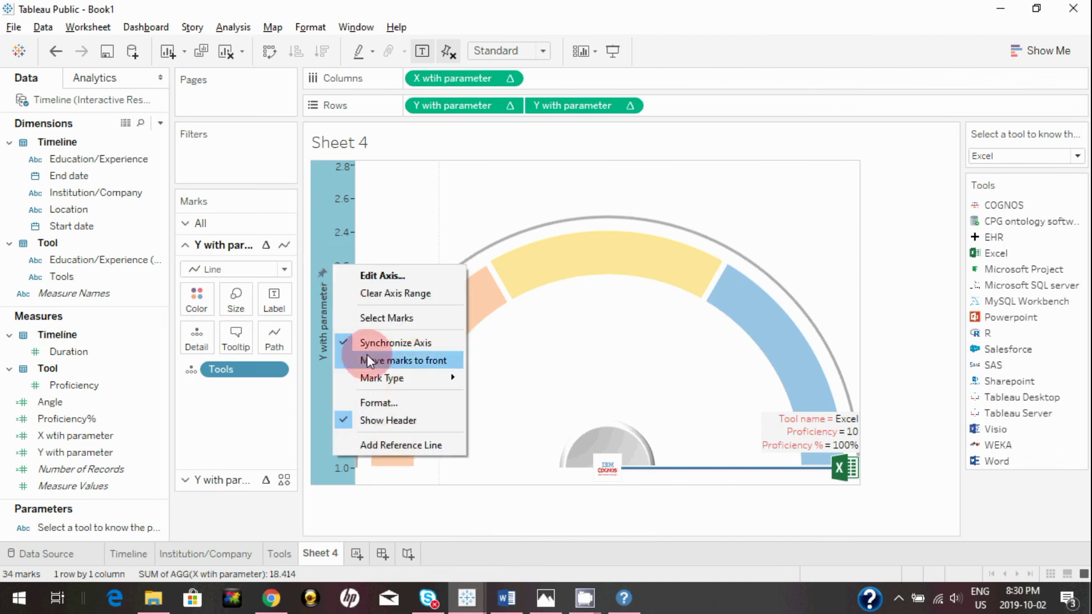
{"action": "left_click", "coordinate": [343, 422]}
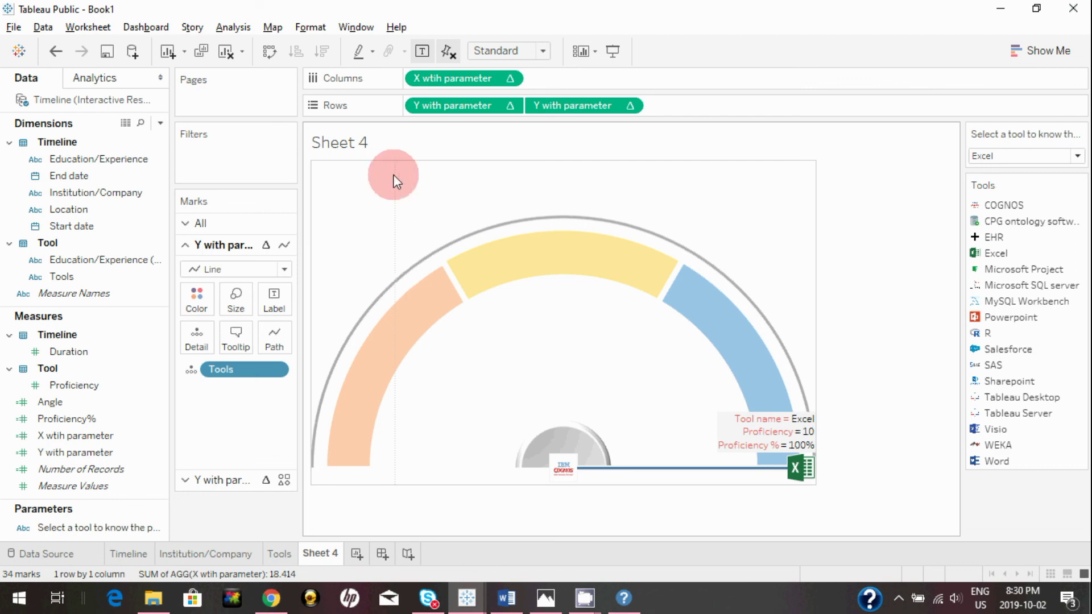
Remove the dotted vertical line from the gauge by setting the sheet's zero lines to None.
{"action": "right_click", "coordinate": [379, 229]}
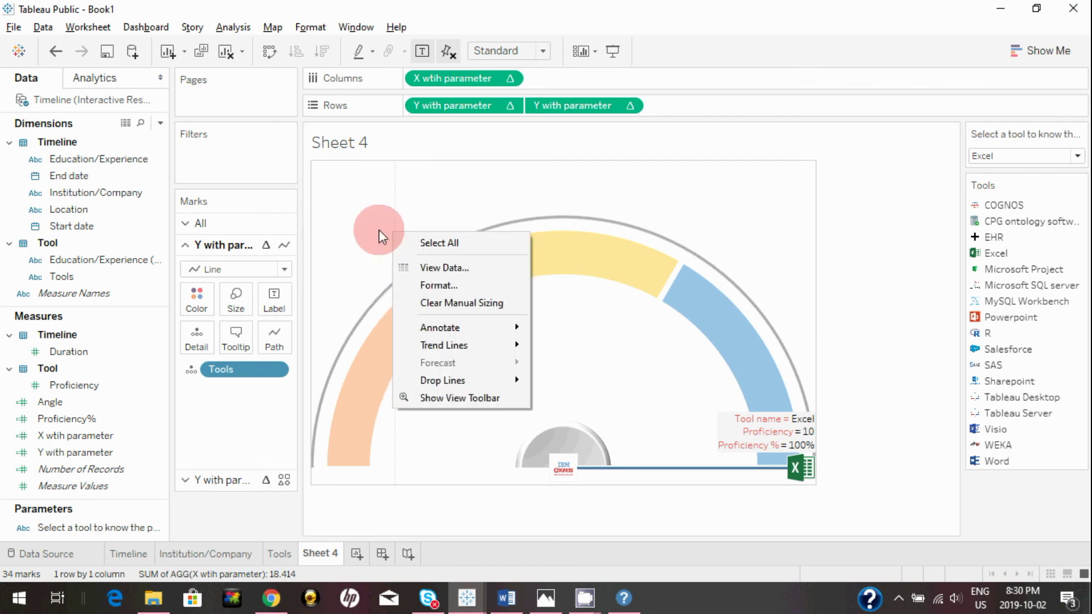
{"action": "right_click", "coordinate": [354, 226]}
{"action": "right_click", "coordinate": [355, 226]}
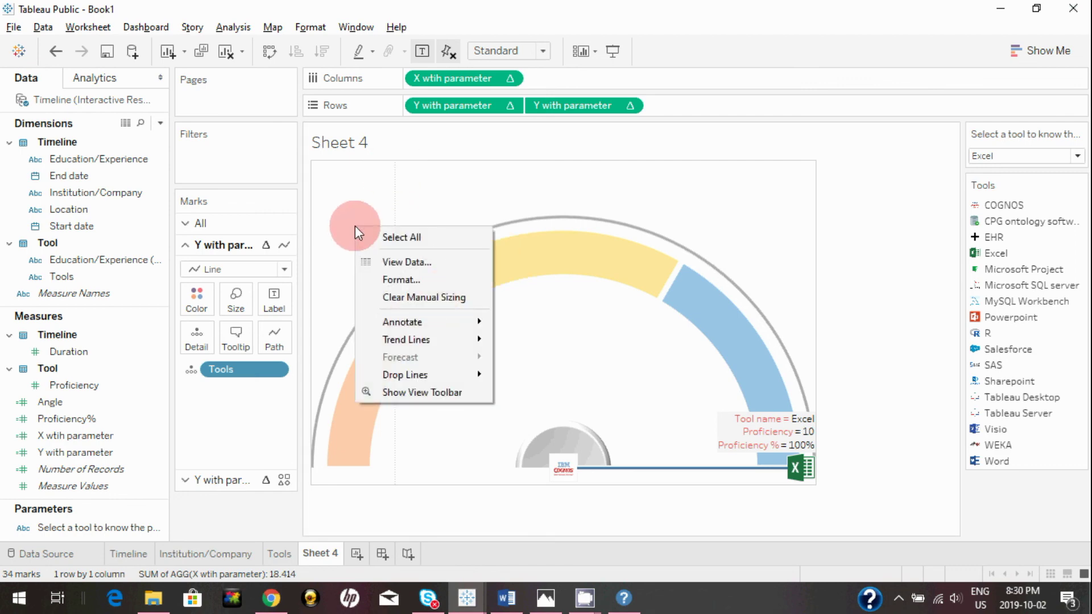
{"action": "left_click", "coordinate": [397, 278]}
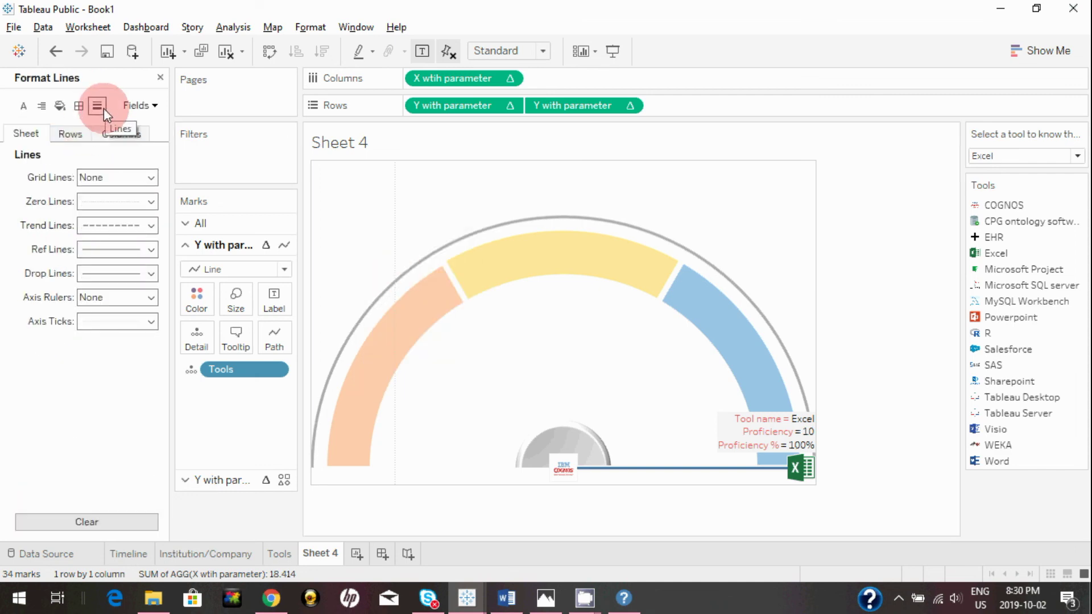
{"action": "left_click", "coordinate": [104, 203]}
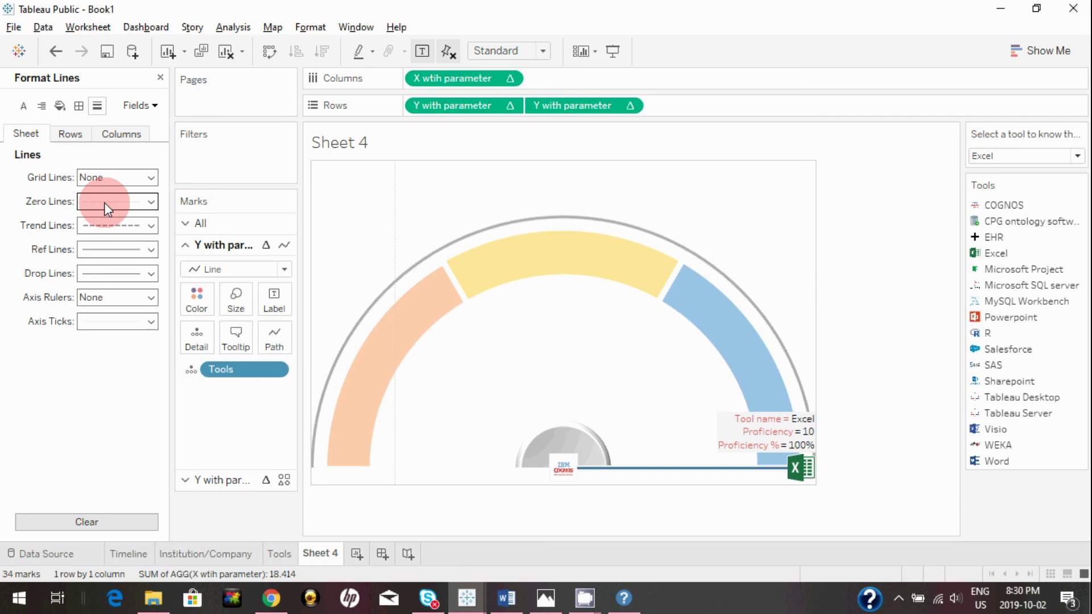
{"action": "left_click", "coordinate": [116, 203]}
{"action": "left_click", "coordinate": [117, 202]}
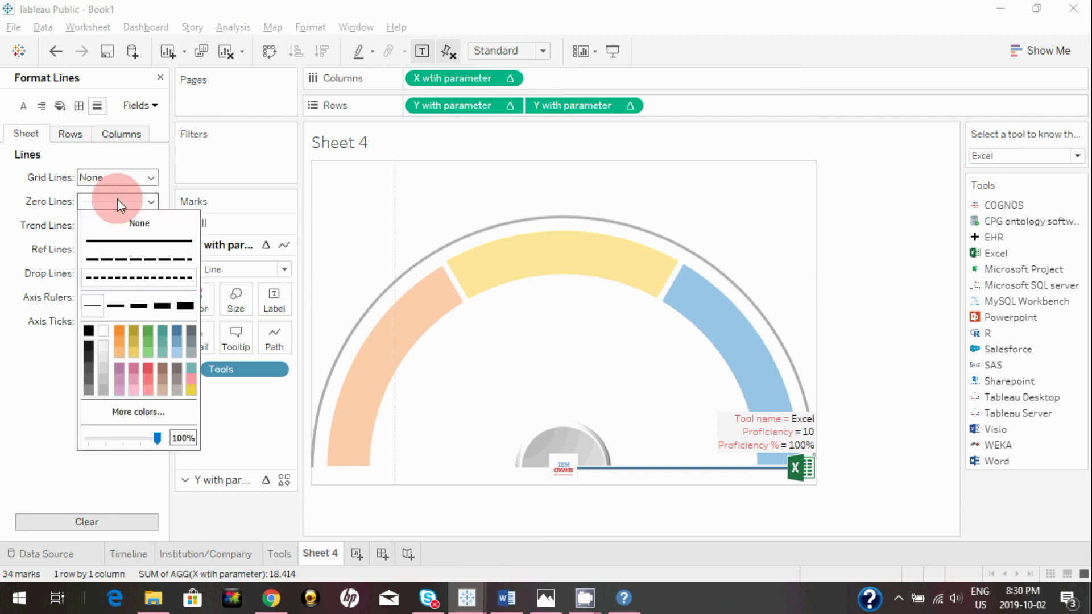
{"action": "left_click", "coordinate": [118, 225]}
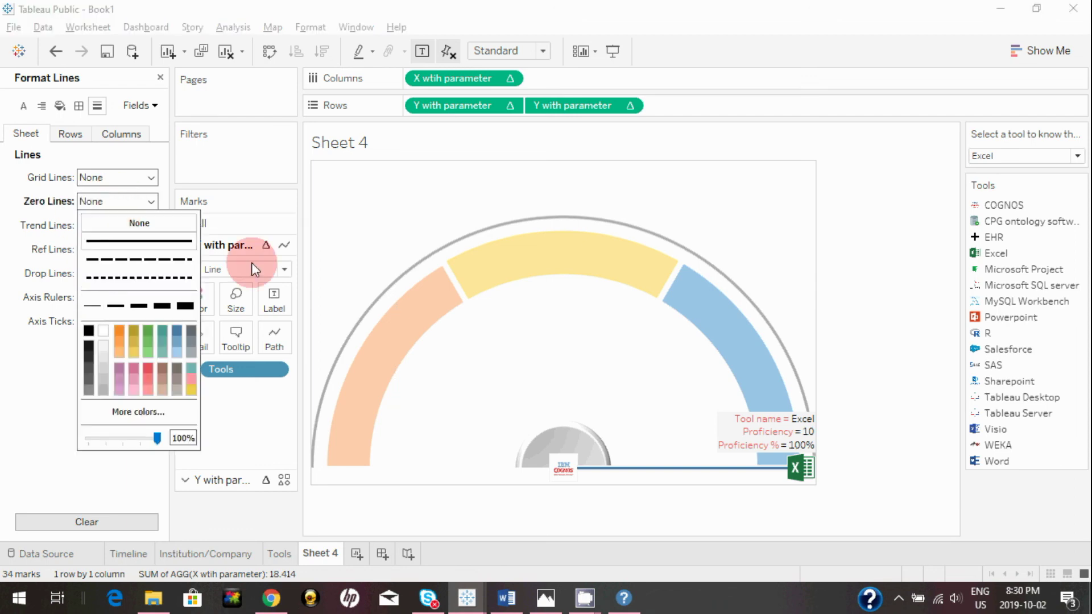
{"action": "left_click", "coordinate": [424, 220]}
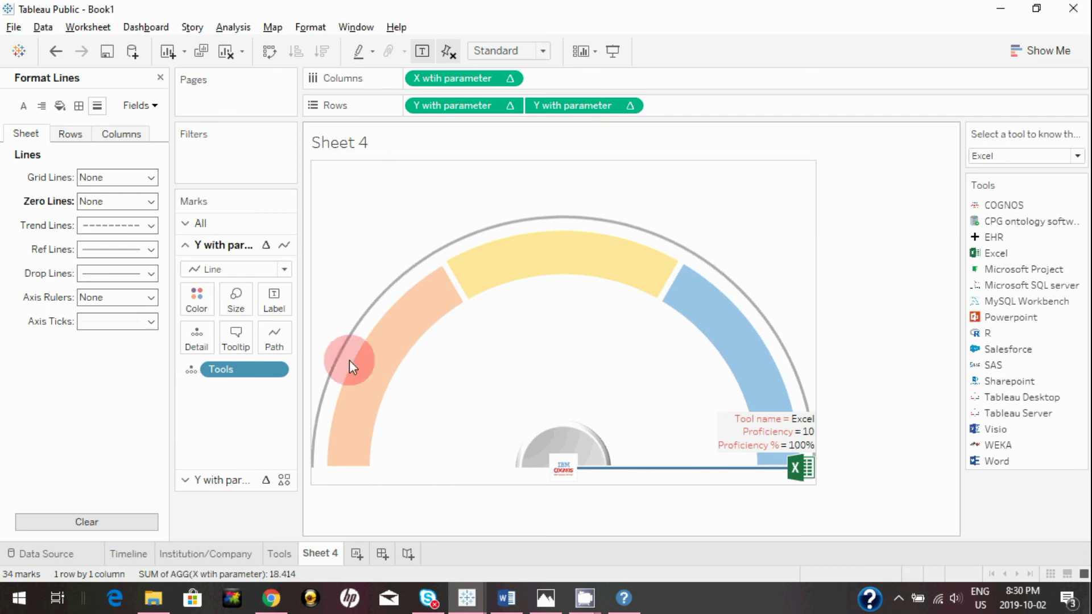
{"action": "left_click", "coordinate": [160, 79]}
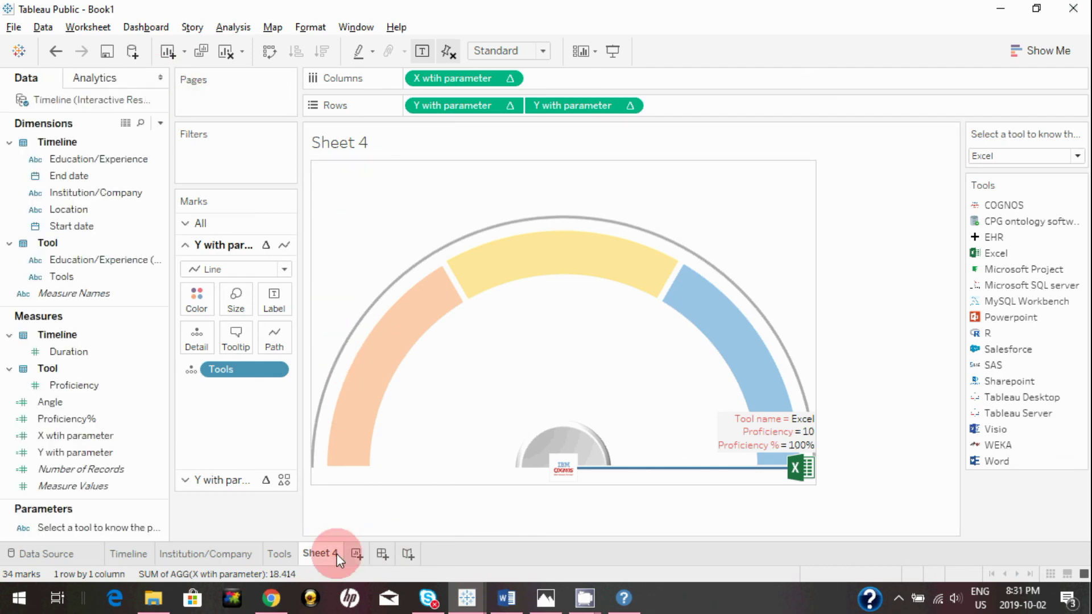
Rename Sheet 4 as "Gauge chart".
{"action": "type", "text": "Gauge chart"}
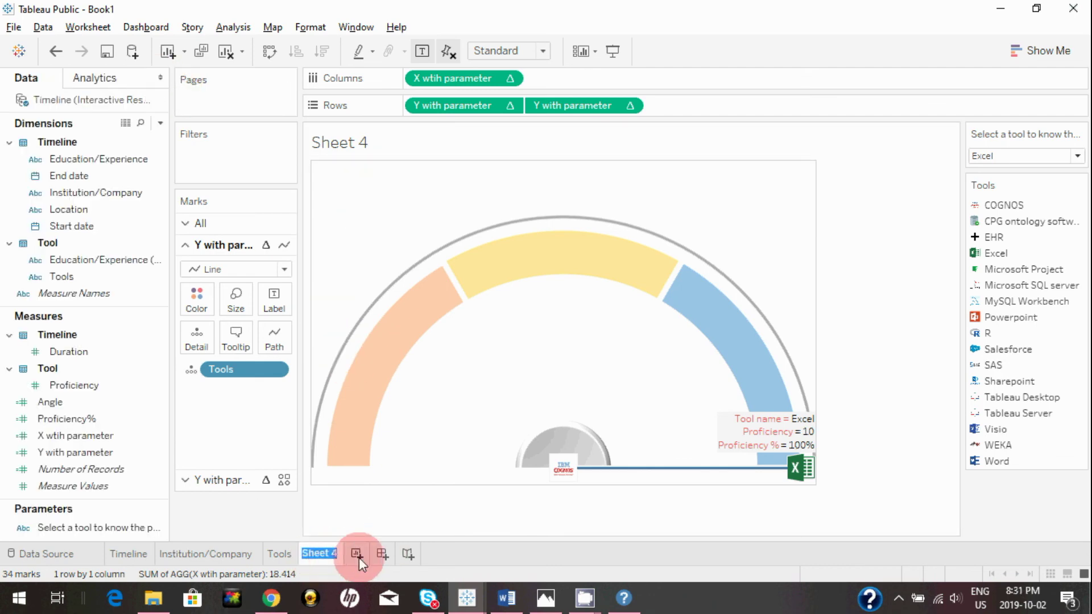
{"action": "left_click", "coordinate": [863, 233]}
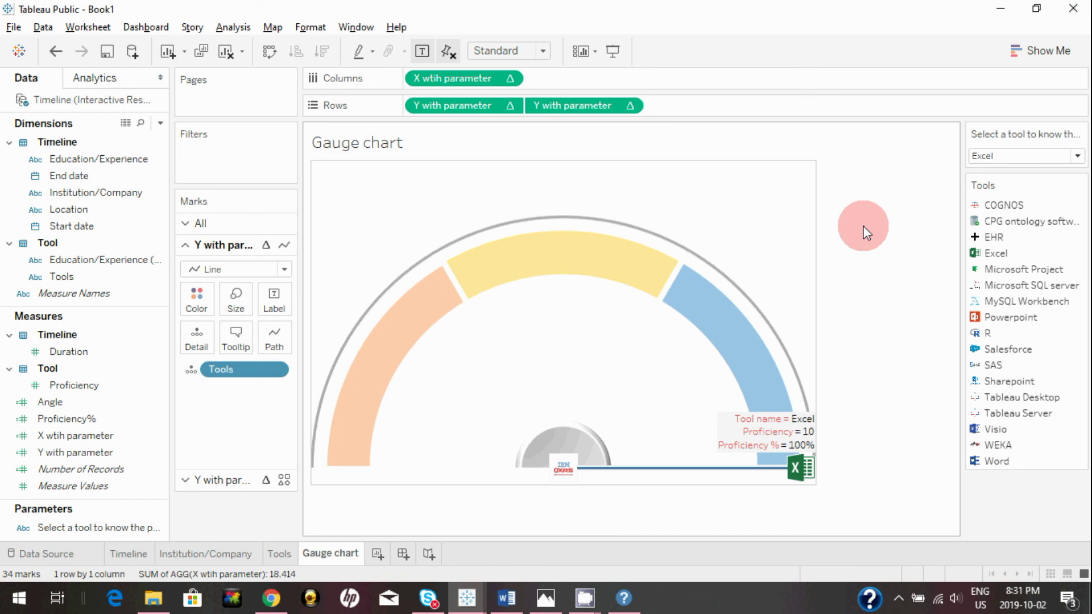